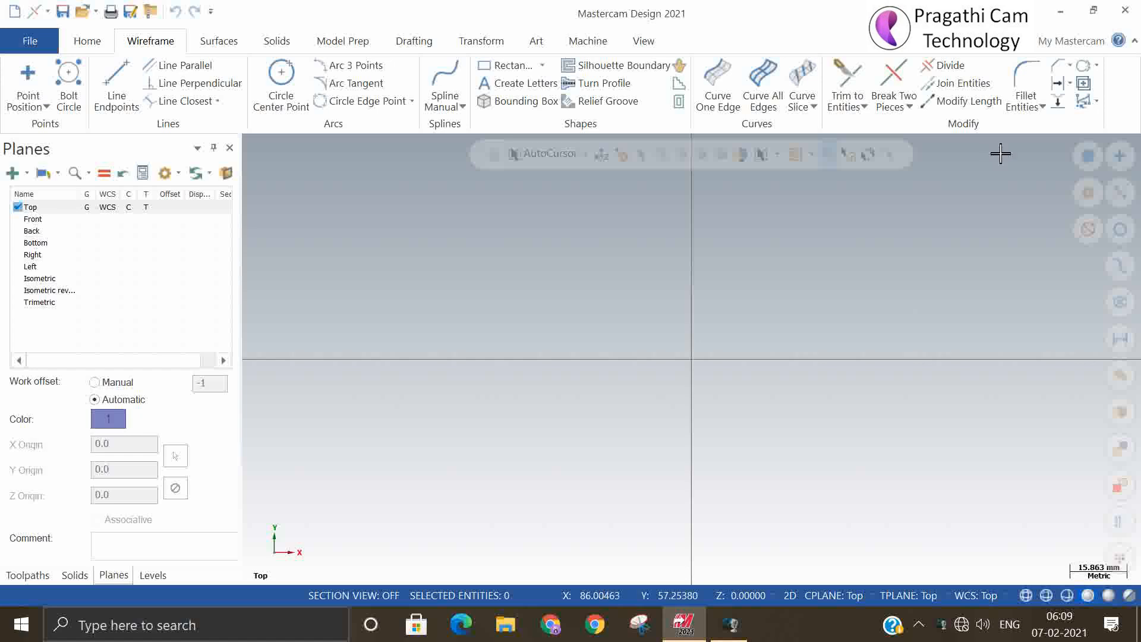
Draw a horizontal line about 102 mm long and a vertical line about 70 mm long that crosses it near its left part
left_click(864, 108)
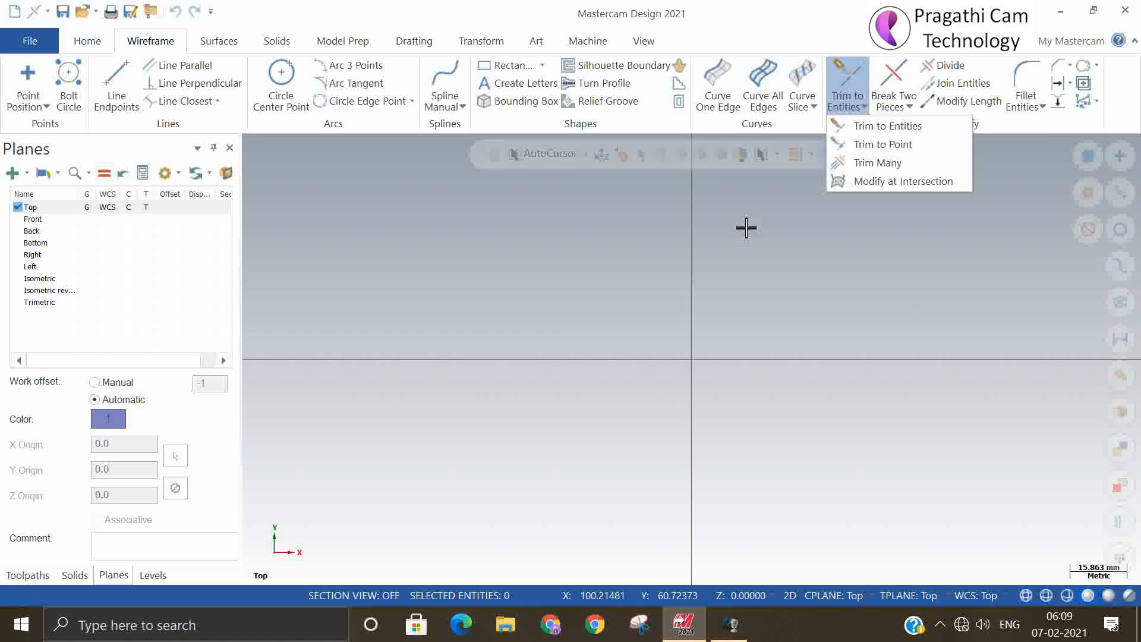
left_click(431, 175)
left_click(126, 69)
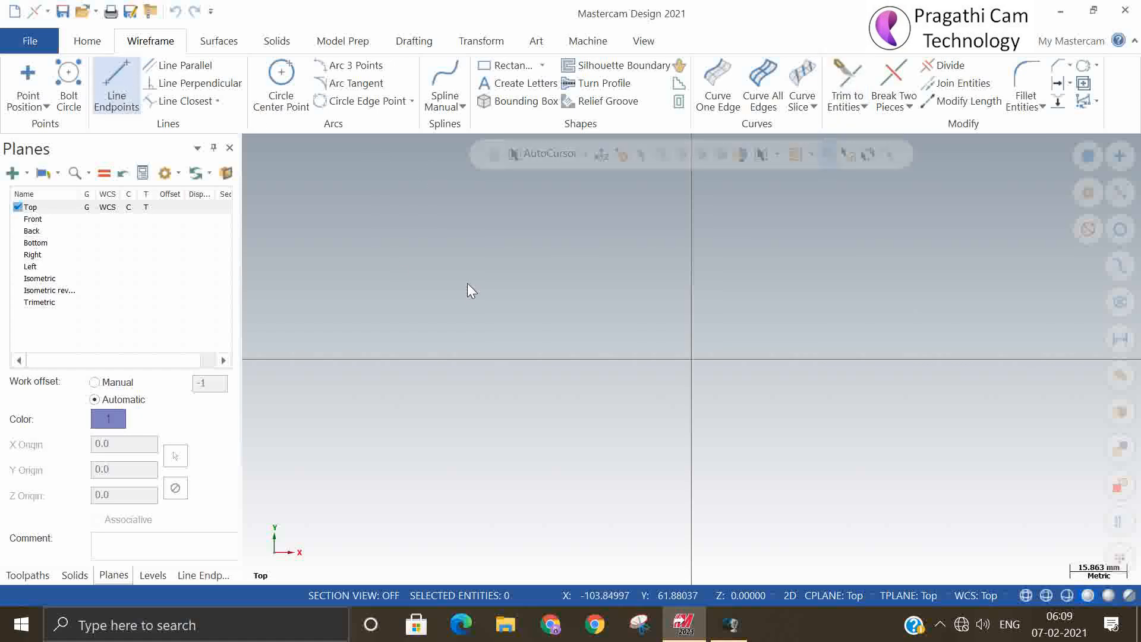
left_click(458, 259)
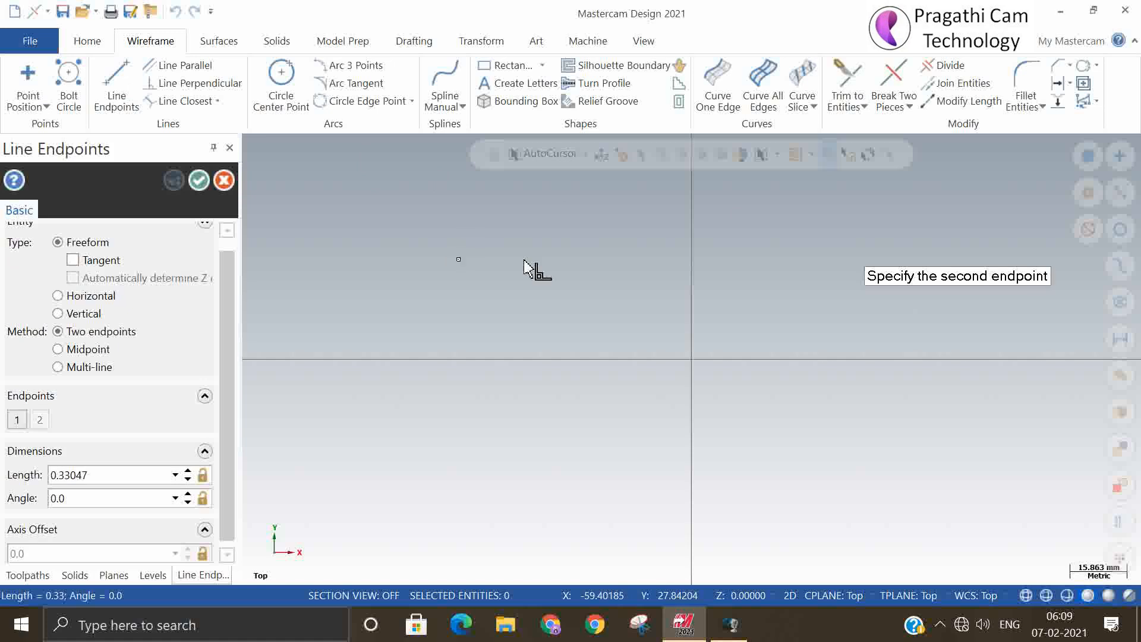
left_click(823, 260)
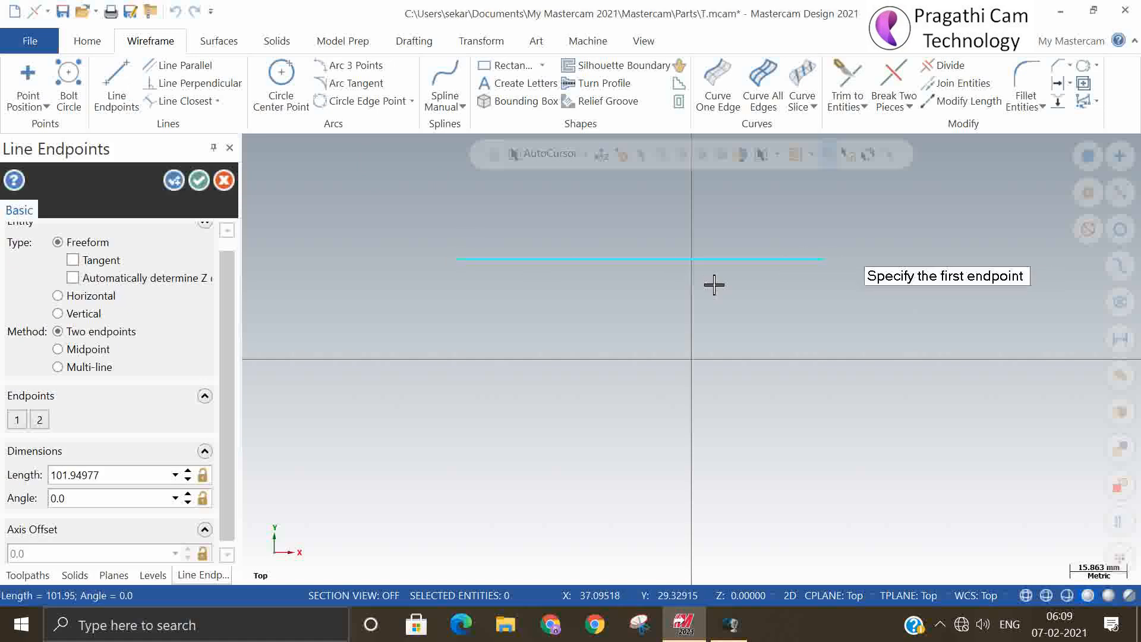
left_click(583, 208)
left_click(581, 459)
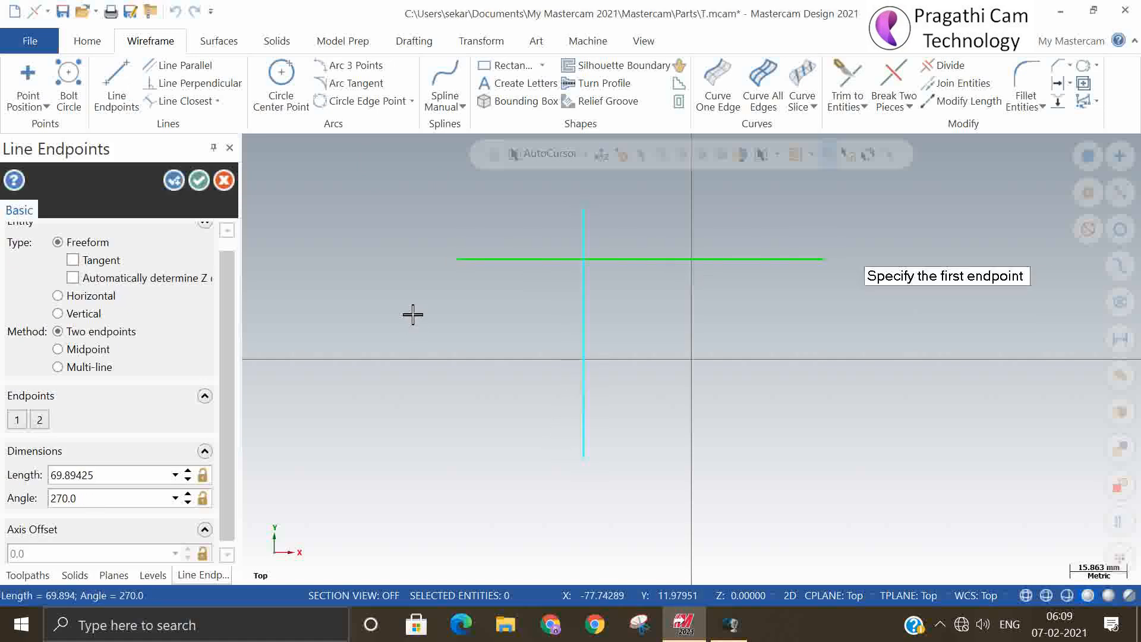
left_click(200, 181)
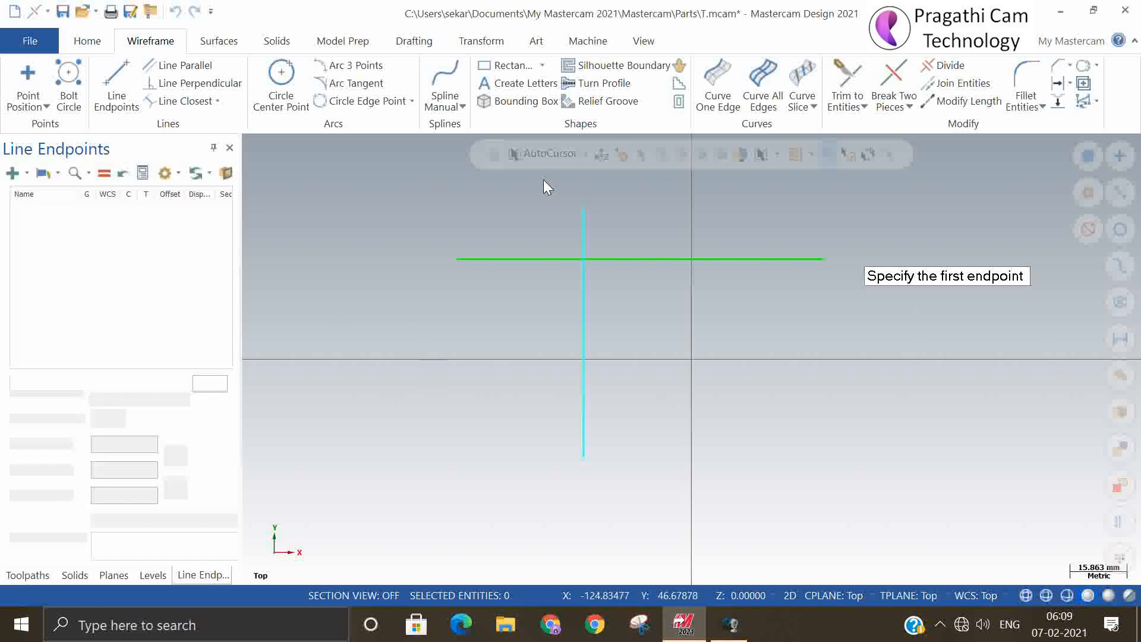
Trim the vertical and horizontal lines to a corner with Trim 2 entities, keeping the lower and right portions, and undo the trim
left_click(844, 77)
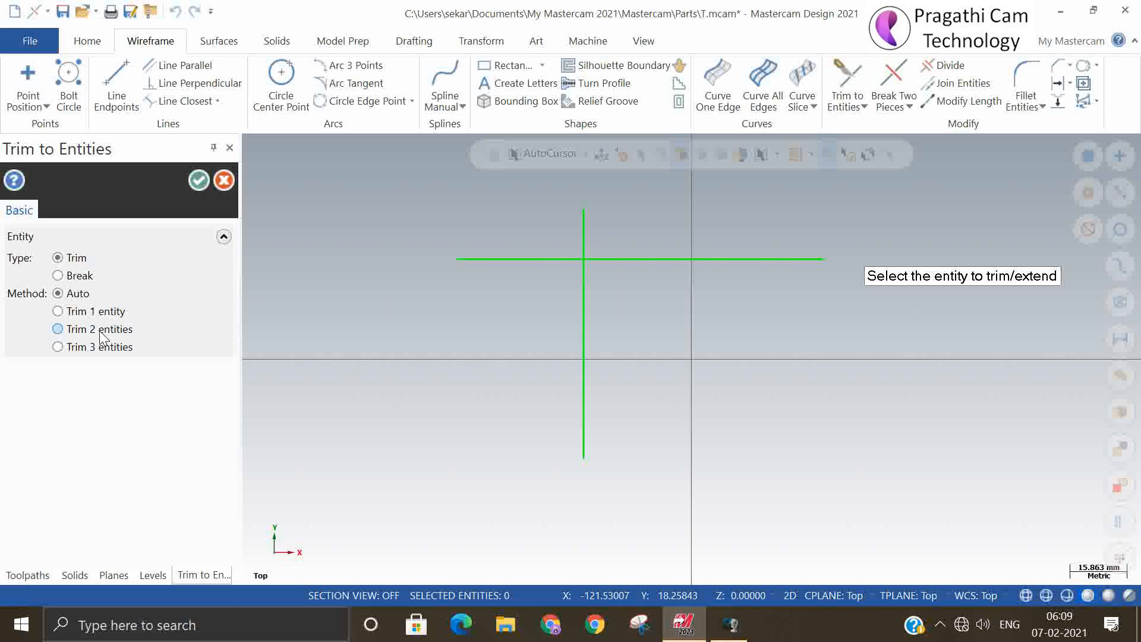
left_click(58, 329)
left_click(582, 339)
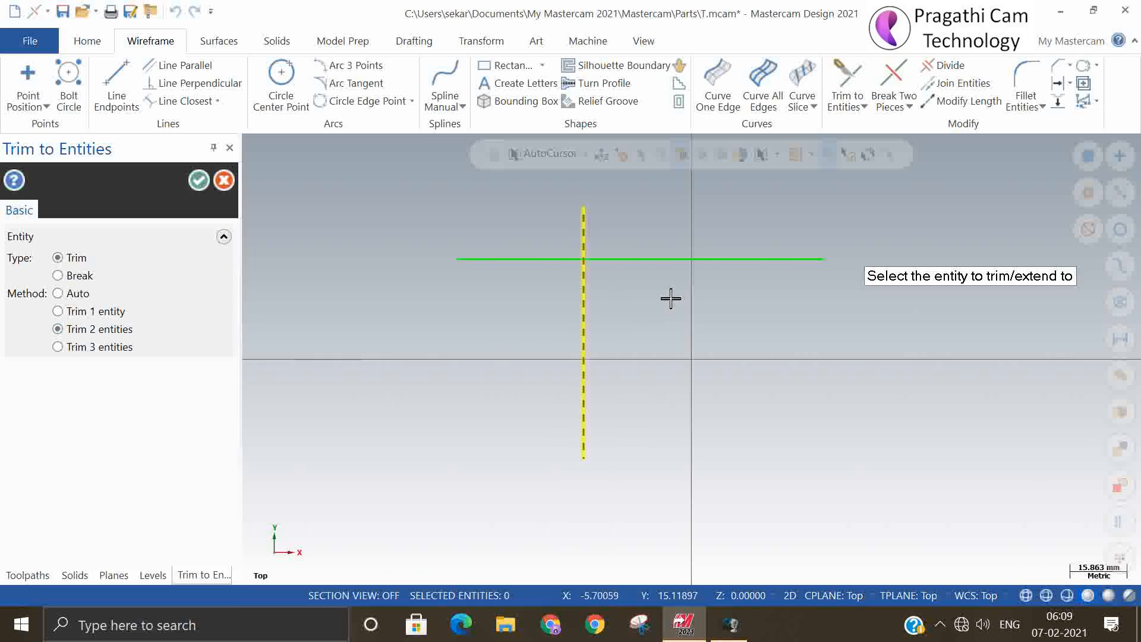
left_click(655, 259)
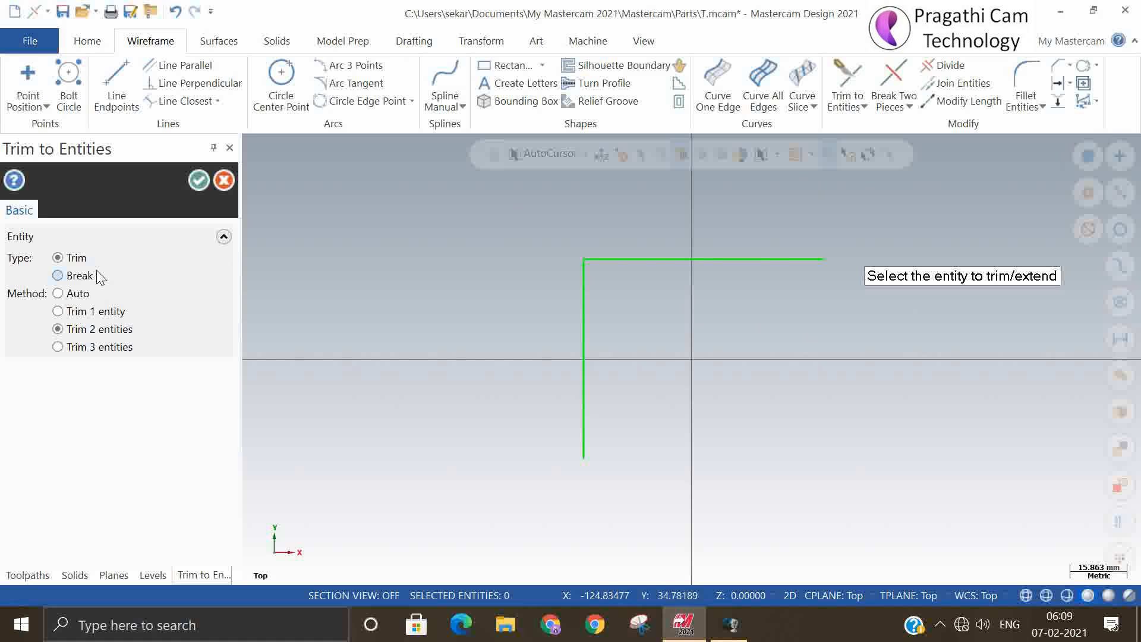
left_click(224, 181)
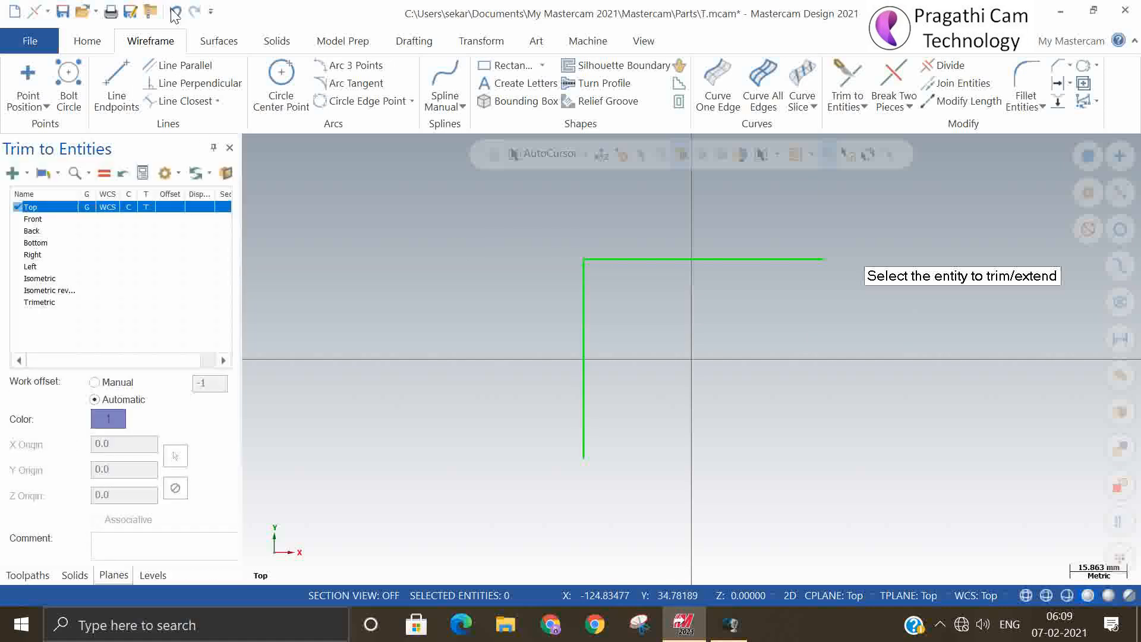
left_click(174, 13)
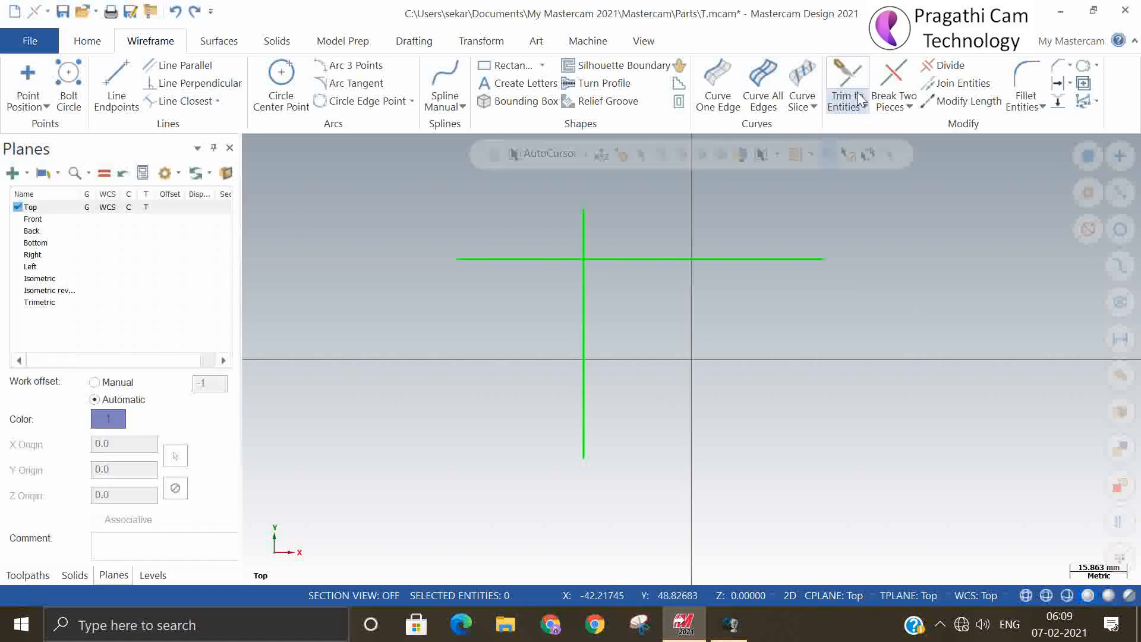
Try to break the two crossing lines at their intersection using the Break type with Trim 2 entities, and undo the break
left_click(851, 73)
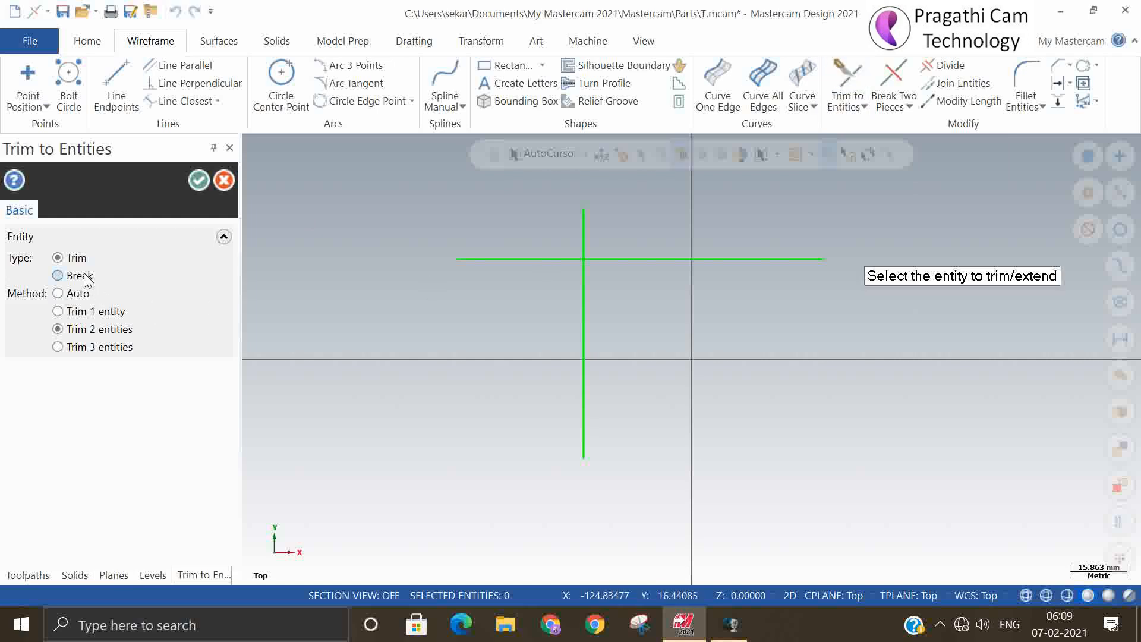
left_click(57, 275)
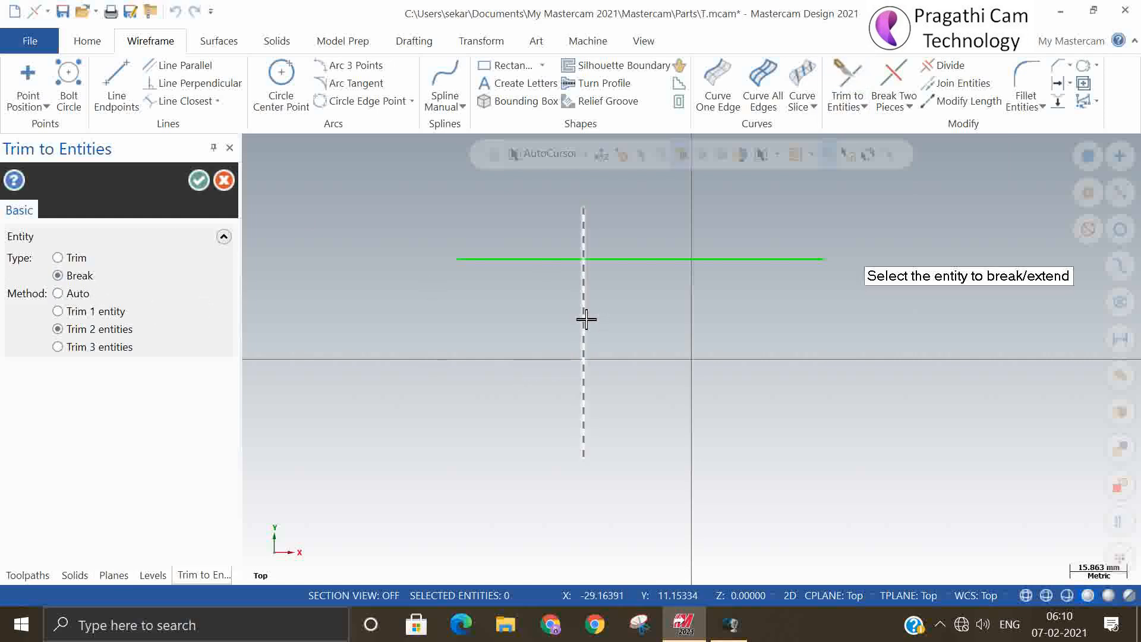
left_click(636, 259)
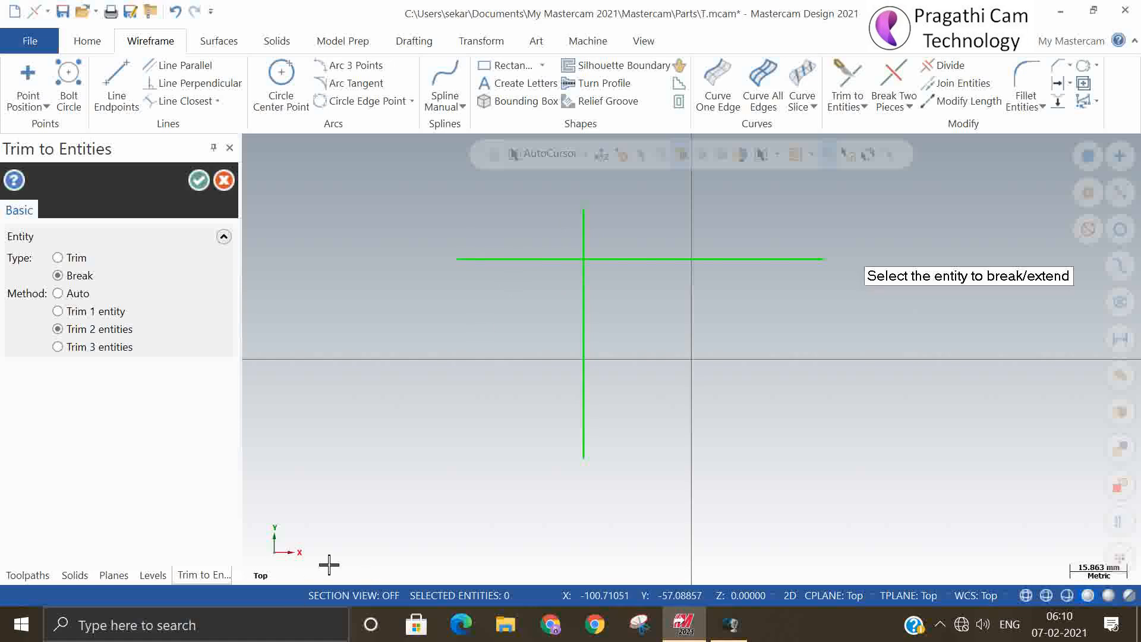
key("Escape")
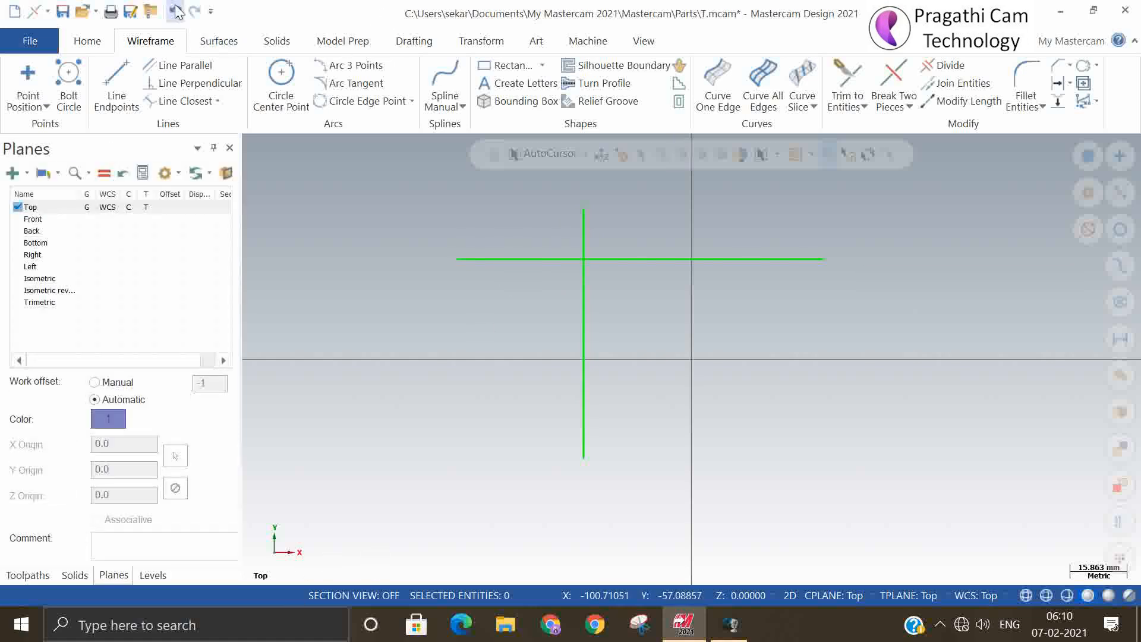
left_click(175, 7)
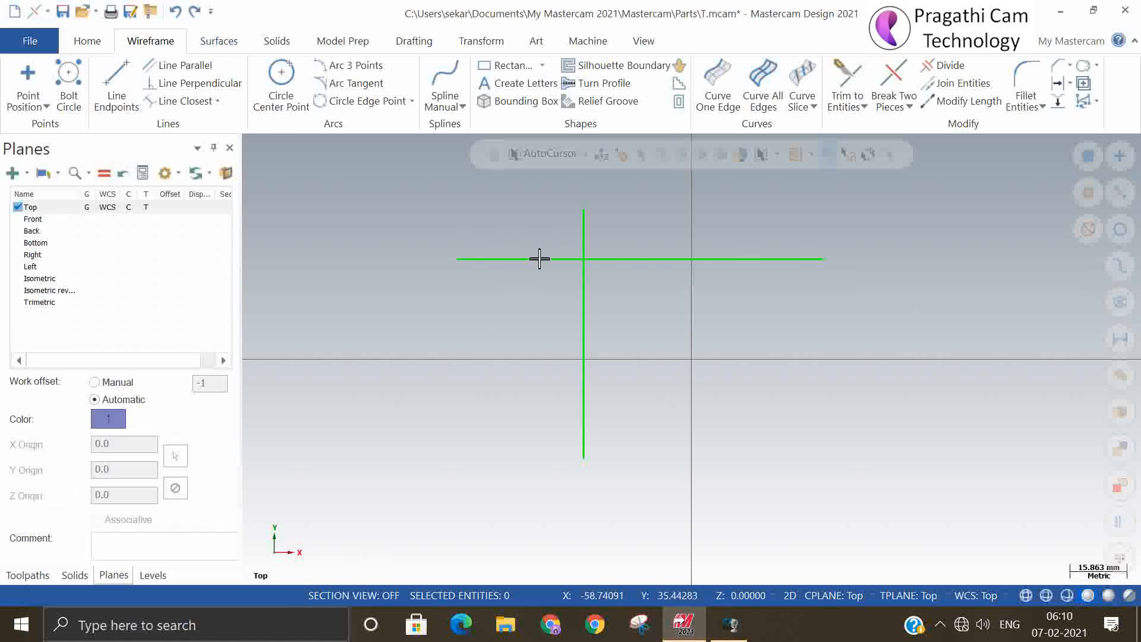
left_click(175, 12)
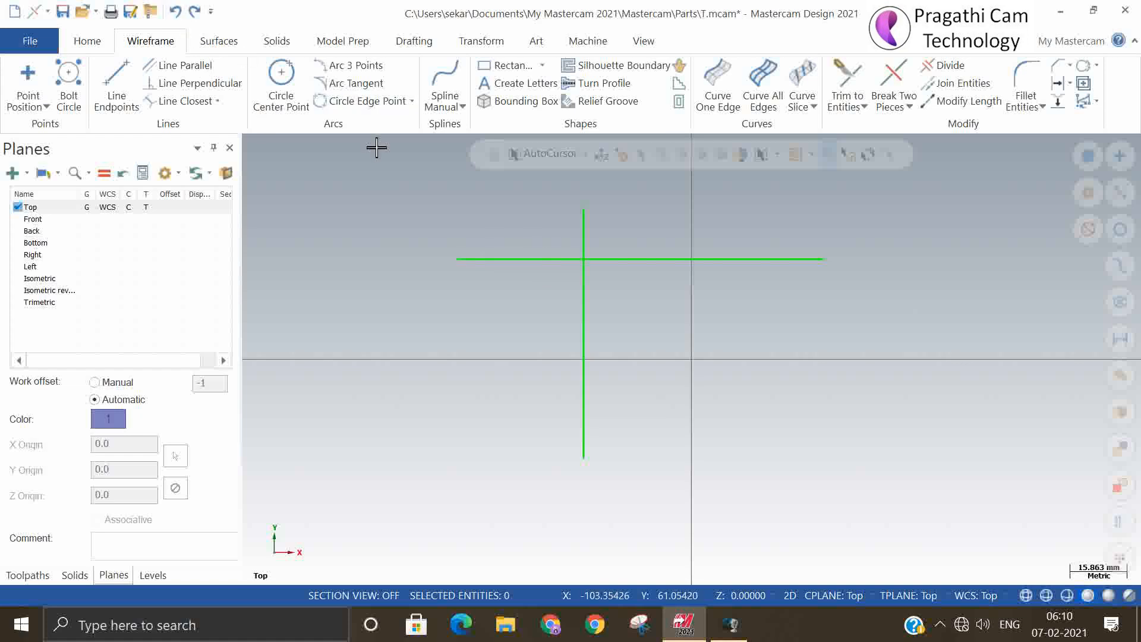
Trim the horizontal line's right portion and the vertical line's lower portion to a corner, using the Trim type with Trim 2 entities
left_click(862, 77)
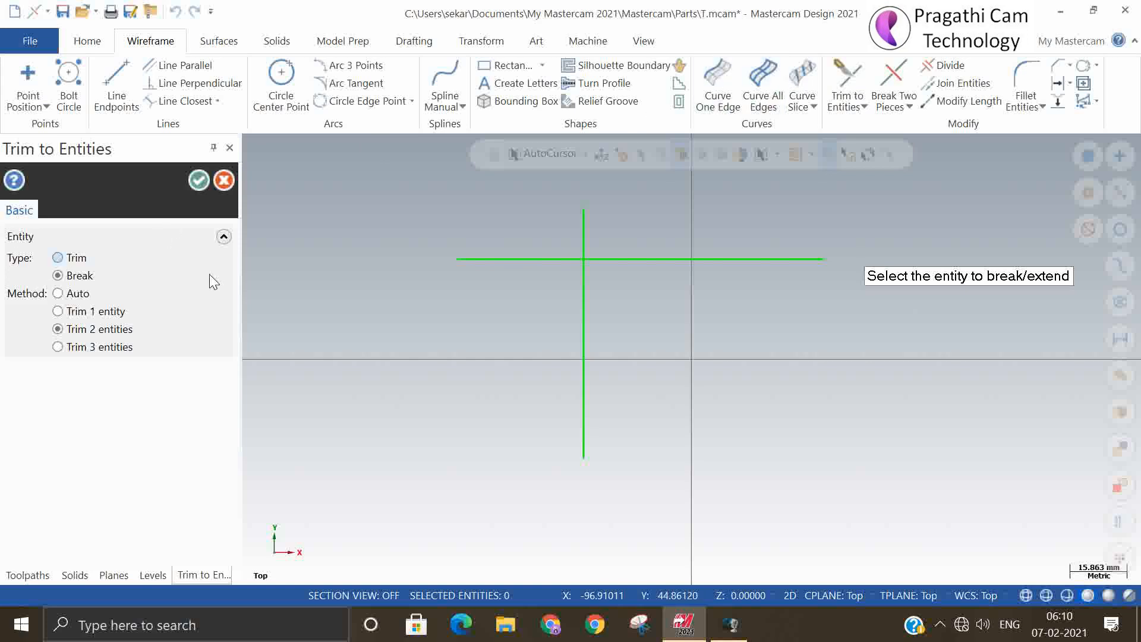
left_click(58, 258)
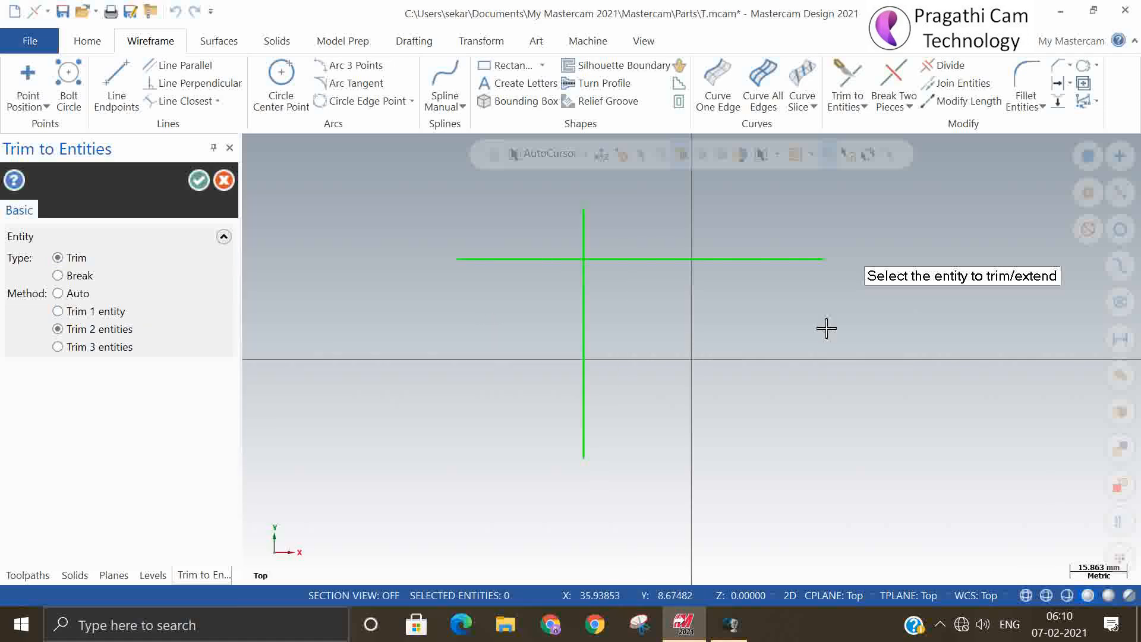
left_click(754, 258)
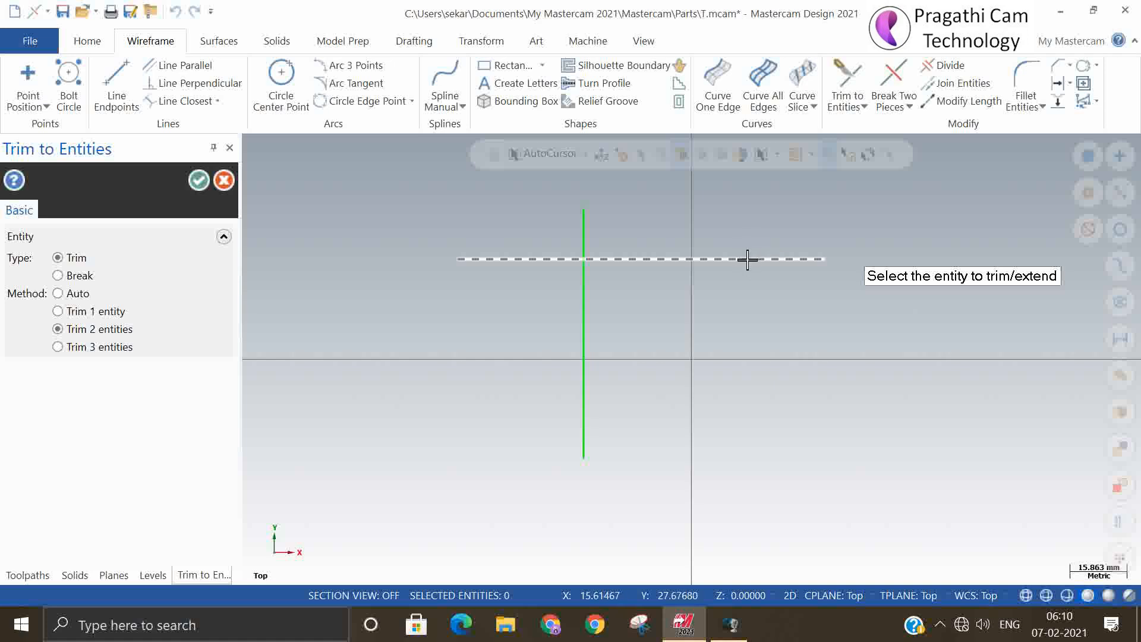
left_click(748, 258)
left_click(580, 340)
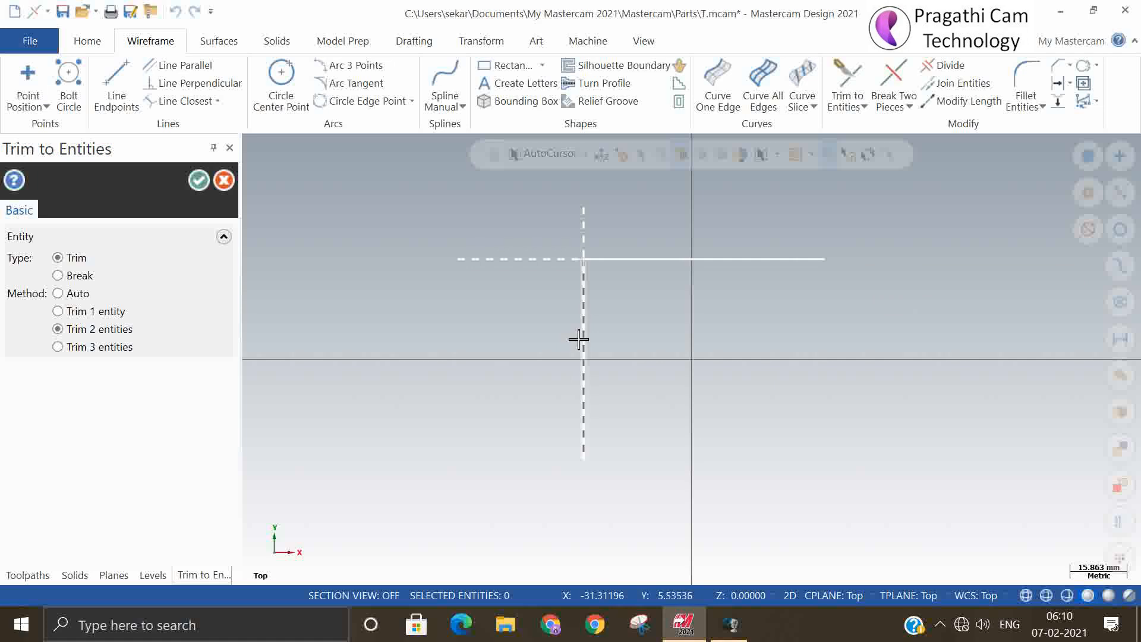
left_click(578, 340)
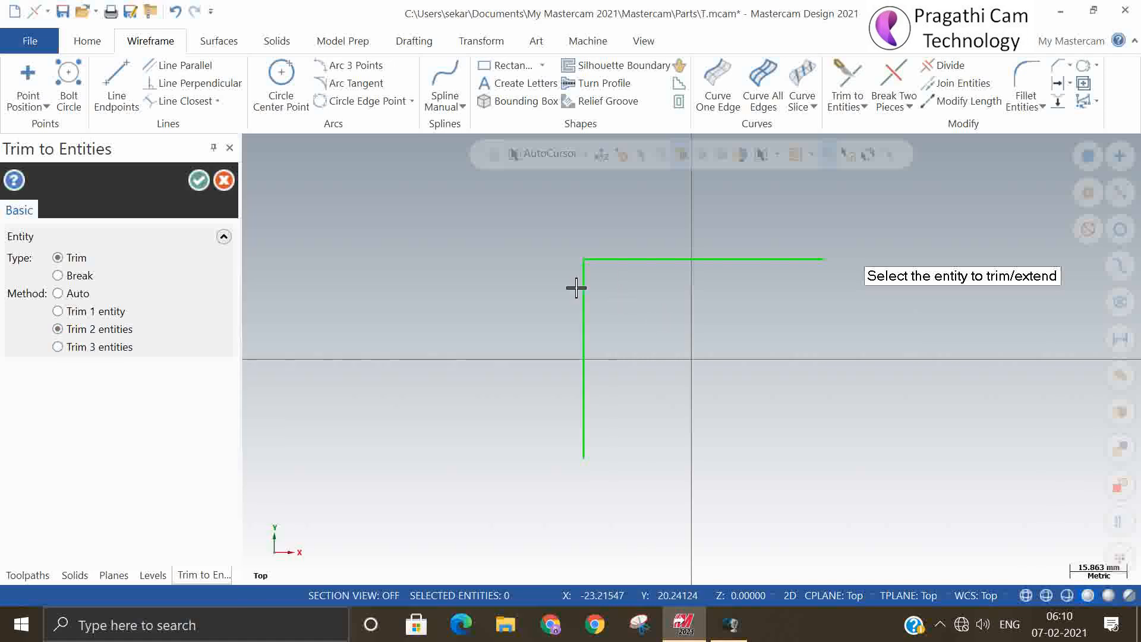
left_click(197, 180)
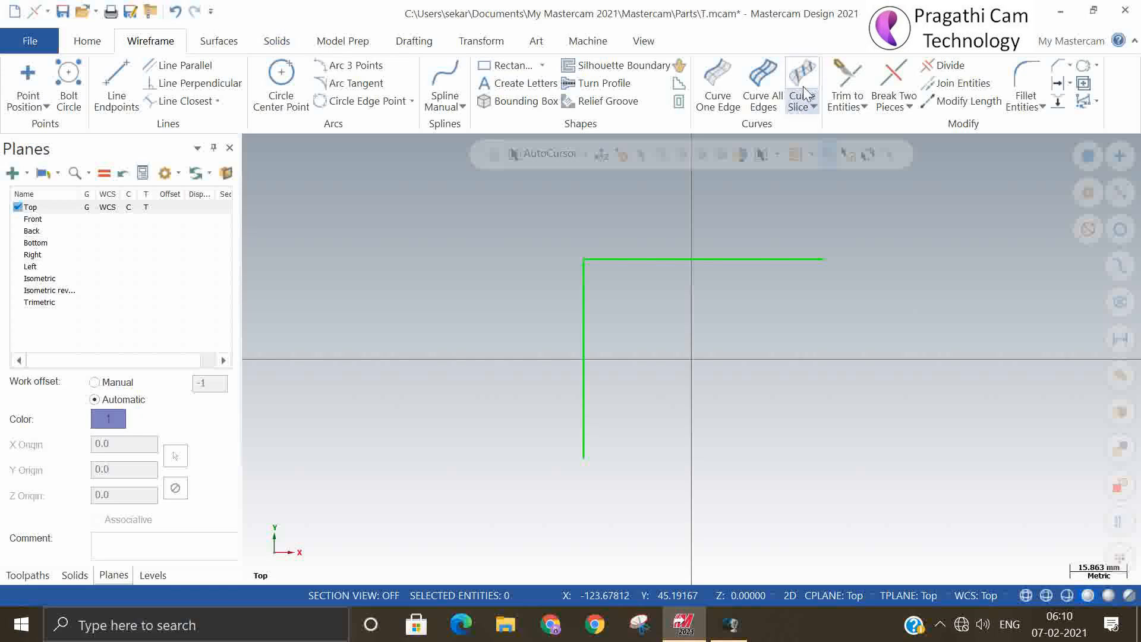
Switch the trimming method to Trim 1 entity and undo the last corner trim of the two lines
left_click(837, 73)
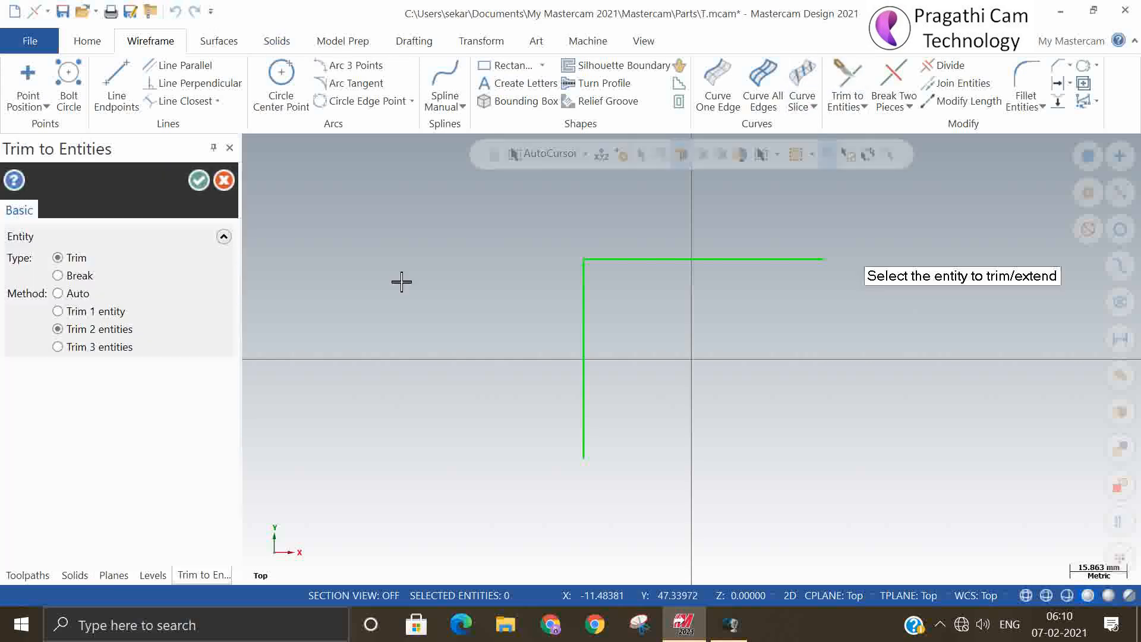
left_click(57, 310)
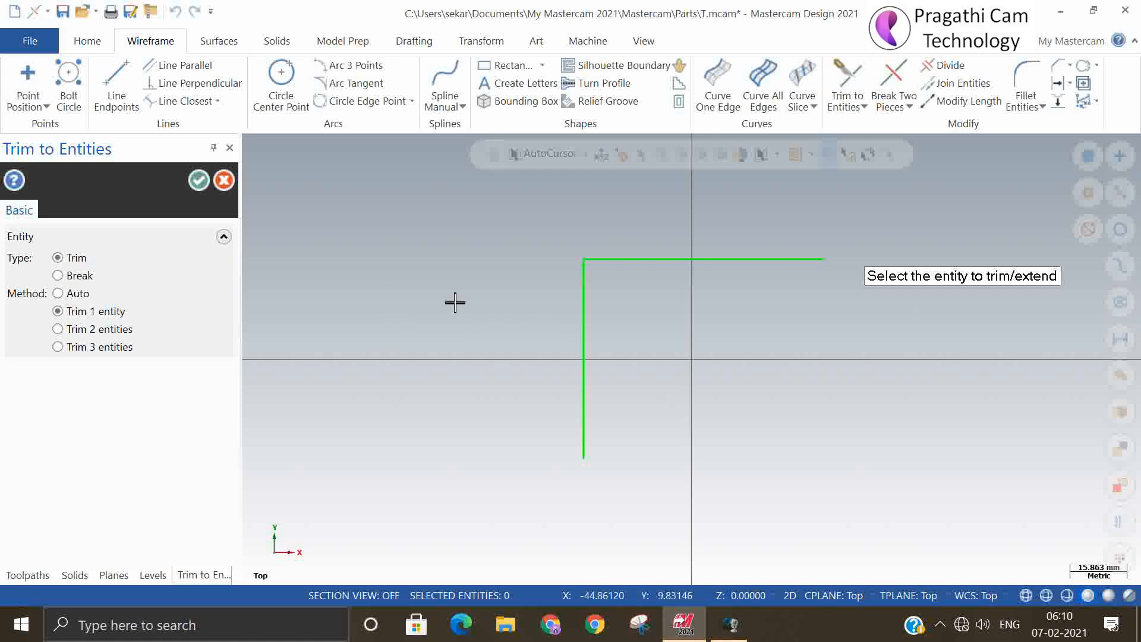
left_click(223, 181)
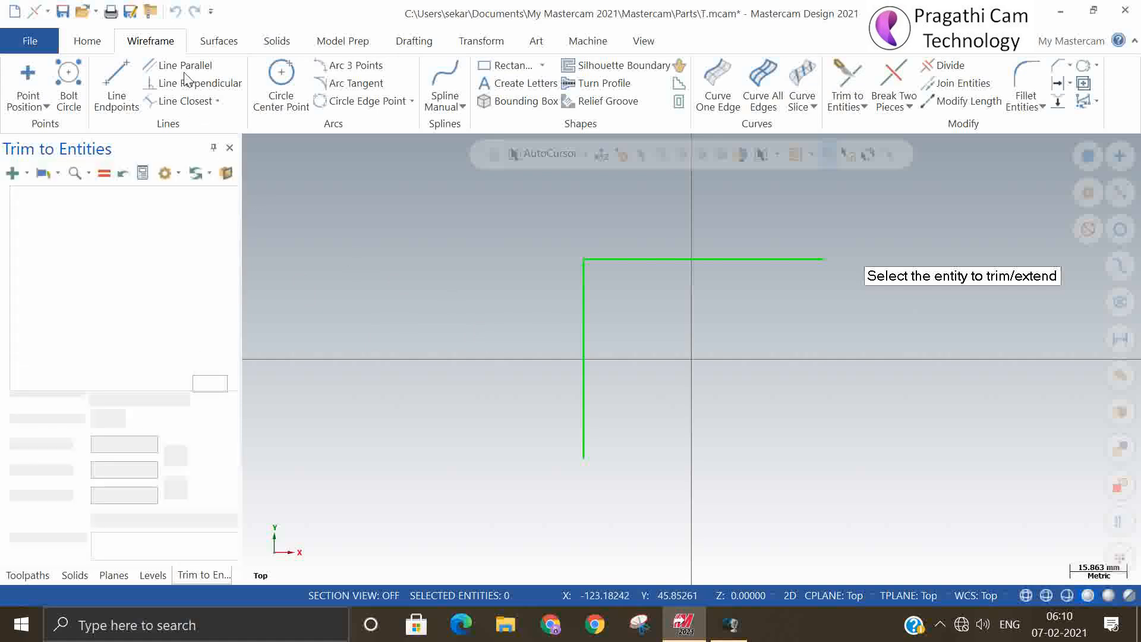
left_click(169, 14)
Trim only the horizontal line to the vertical line with Trim 1 entity, keeping its right portion, and undo the trim
left_click(847, 84)
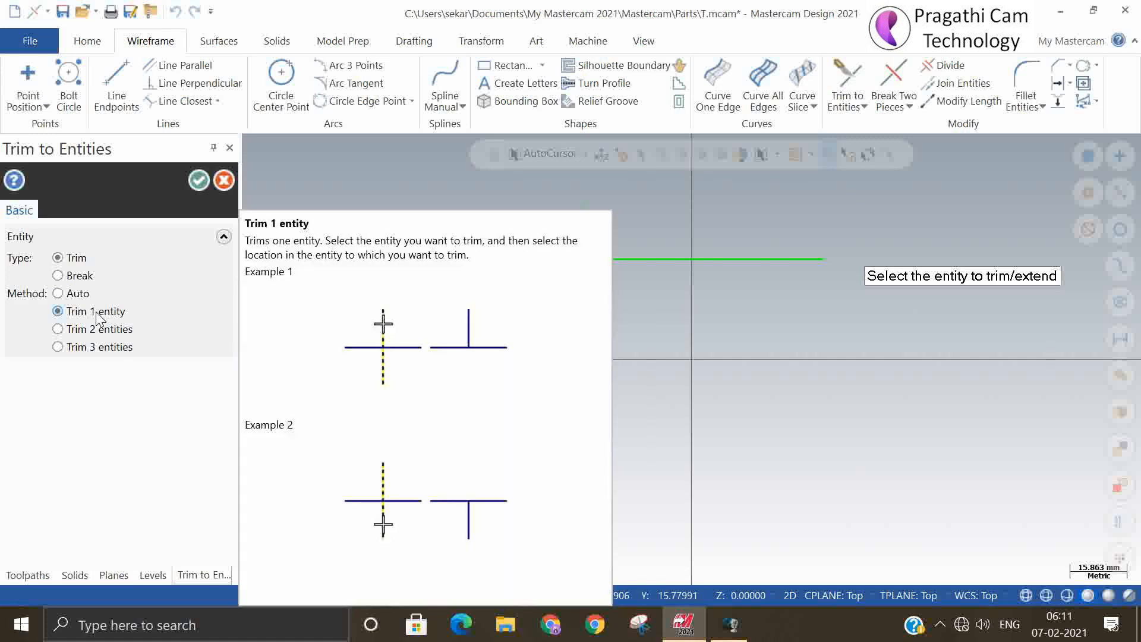
left_click(757, 262)
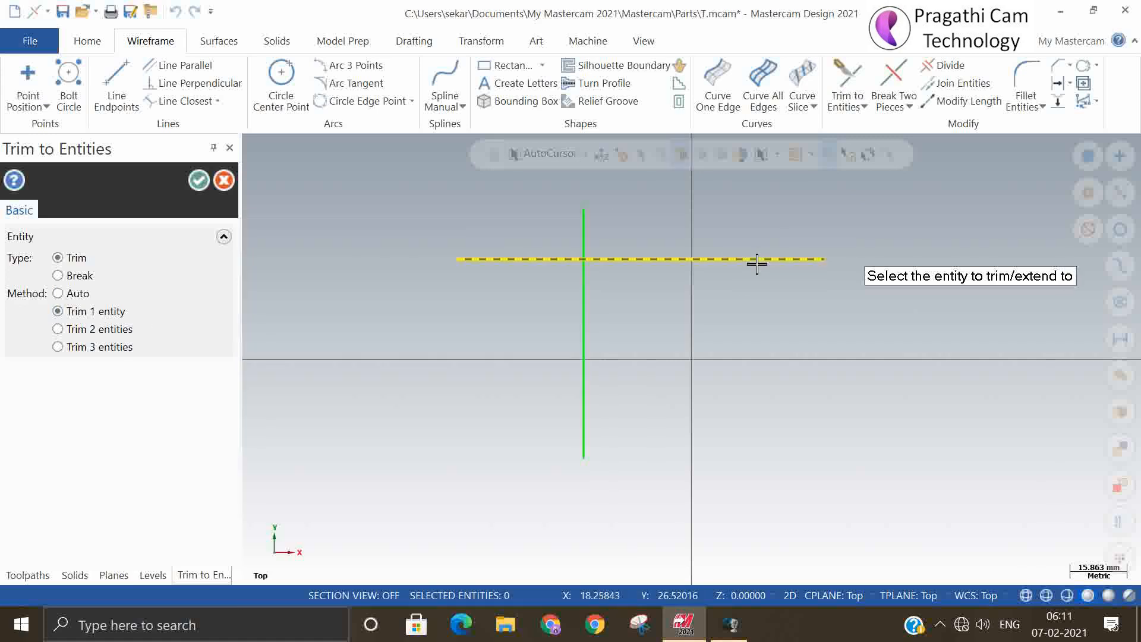
left_click(576, 324)
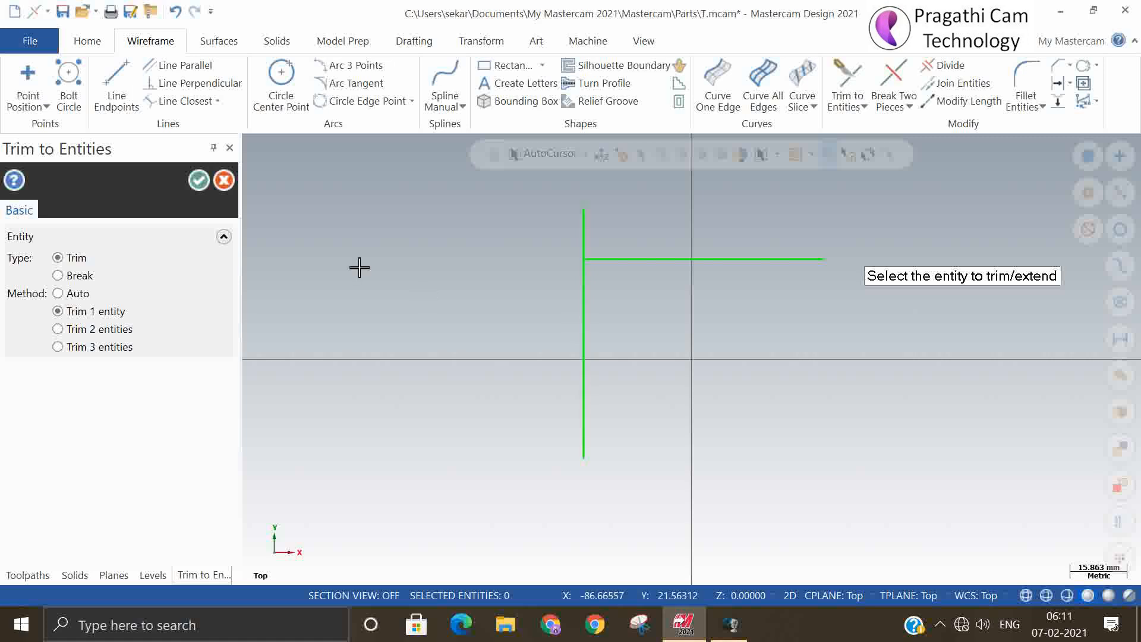
left_click(198, 180)
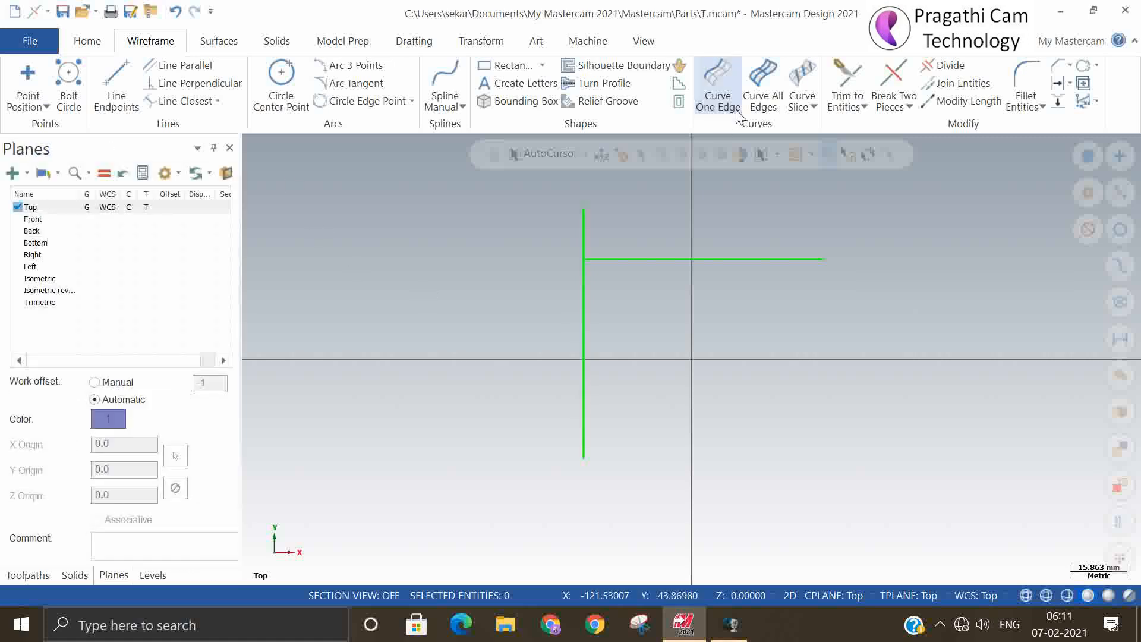
left_click(175, 11)
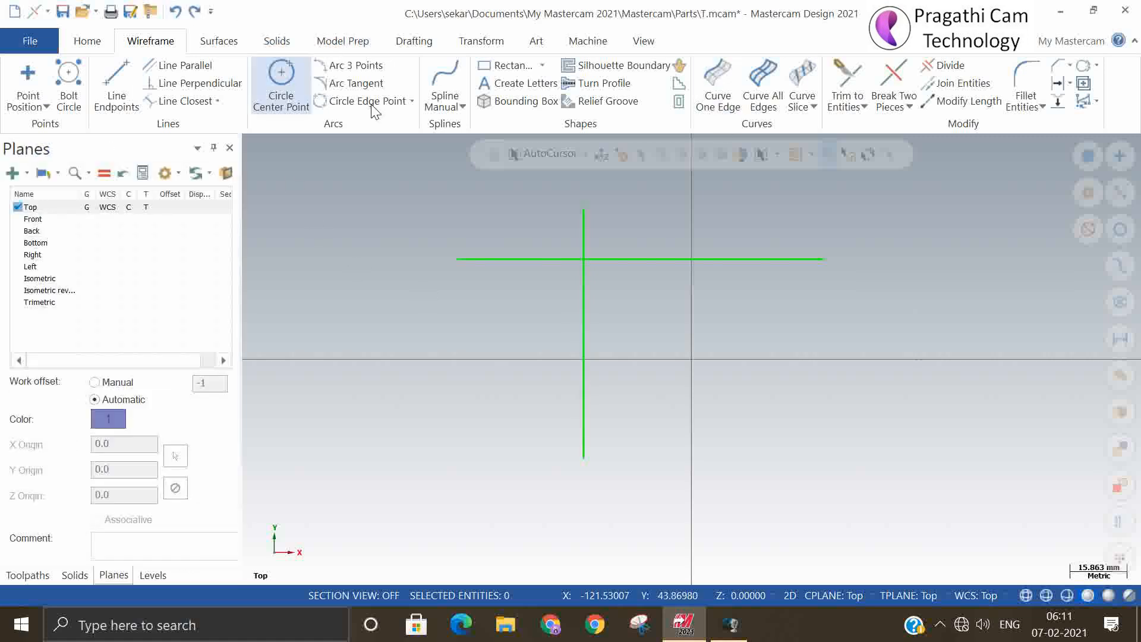
Trim the crossing lines to a corner with Trim 2 entities, keeping the vertical line's lower portion and the horizontal line's right portion
left_click(843, 72)
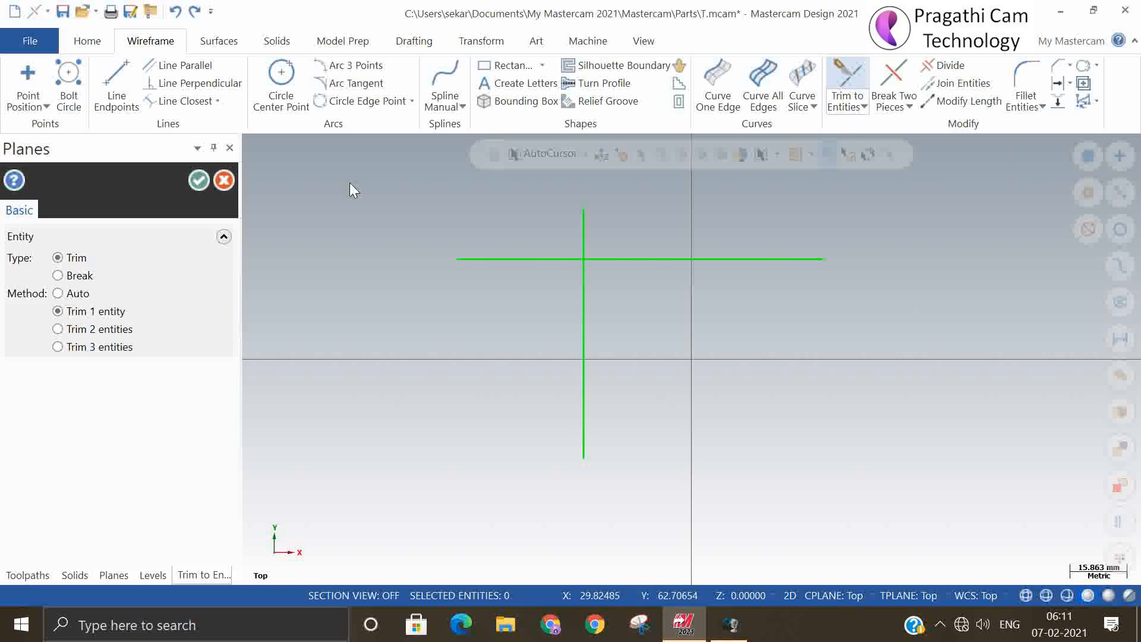
left_click(99, 330)
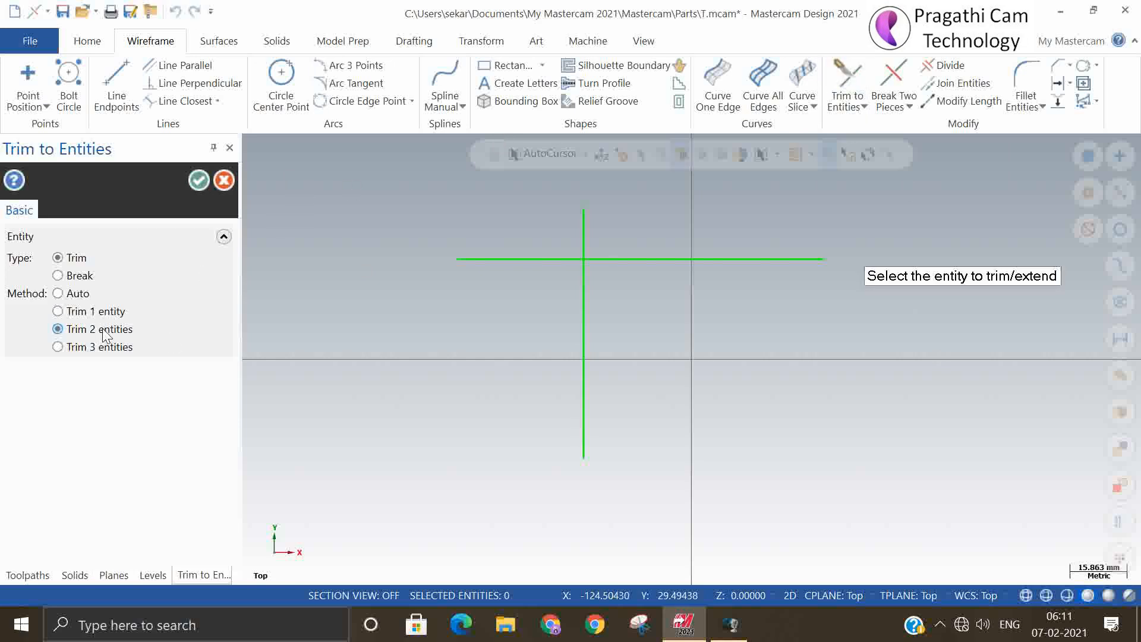
left_click(585, 341)
left_click(728, 260)
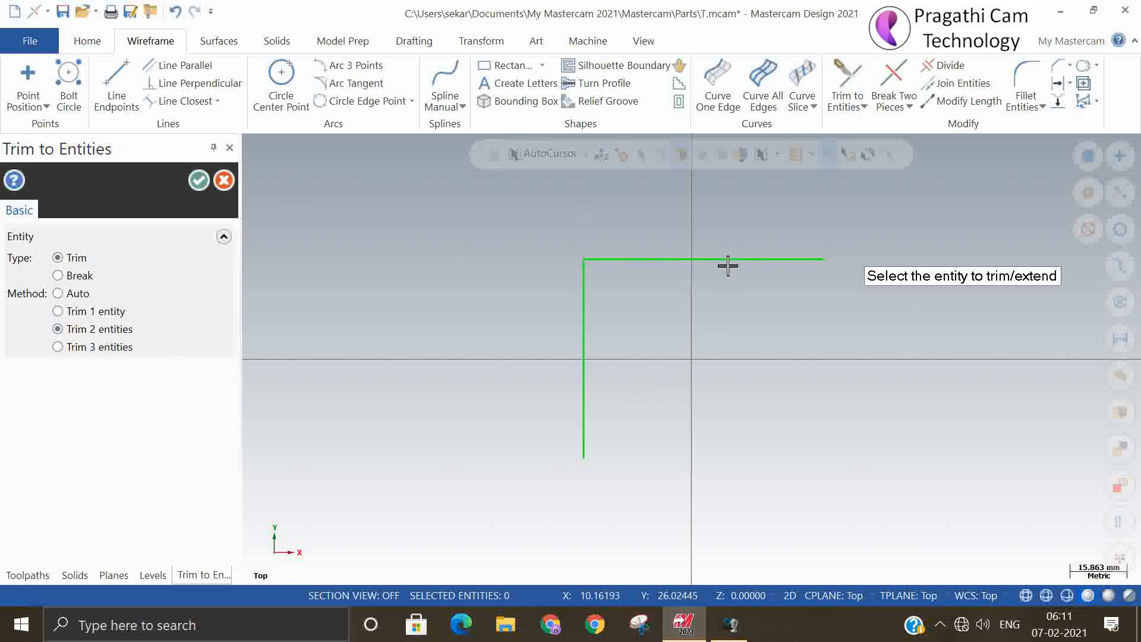
left_click(203, 179)
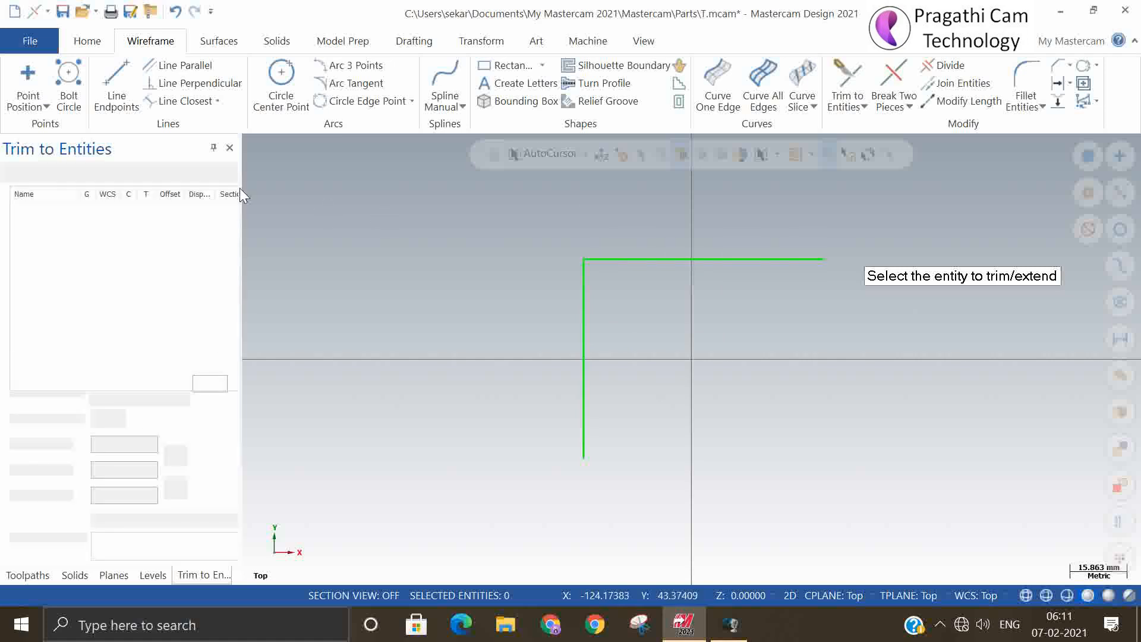
Undo the last corner trim and draw a second vertical line about 64 mm long, crossing the horizontal line near its right end
left_click(175, 11)
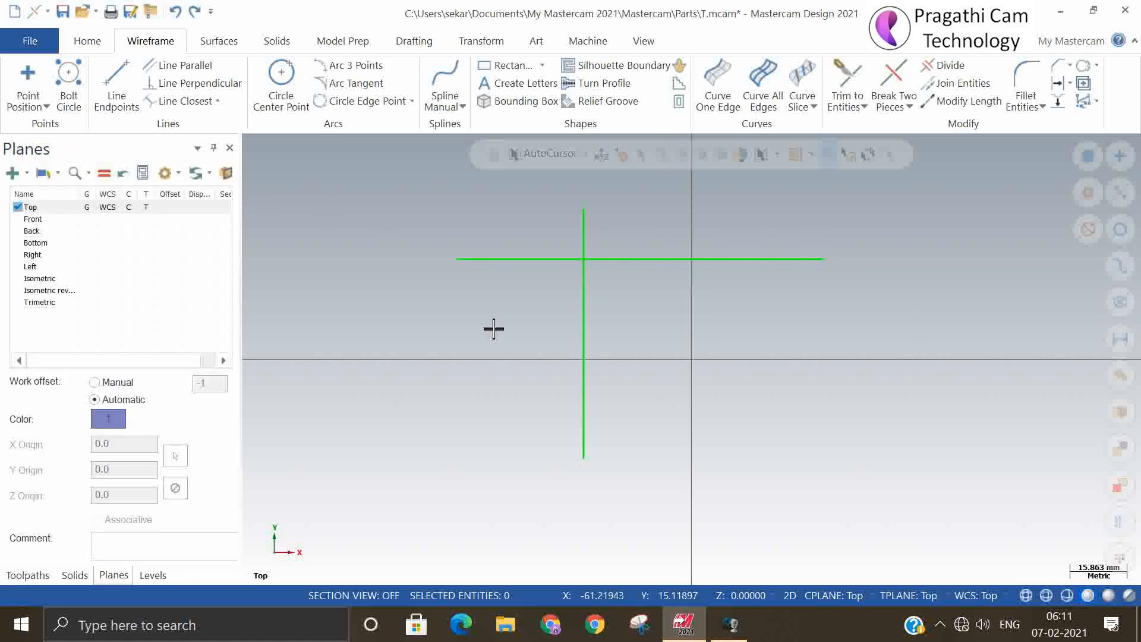
left_click(123, 76)
left_click(749, 225)
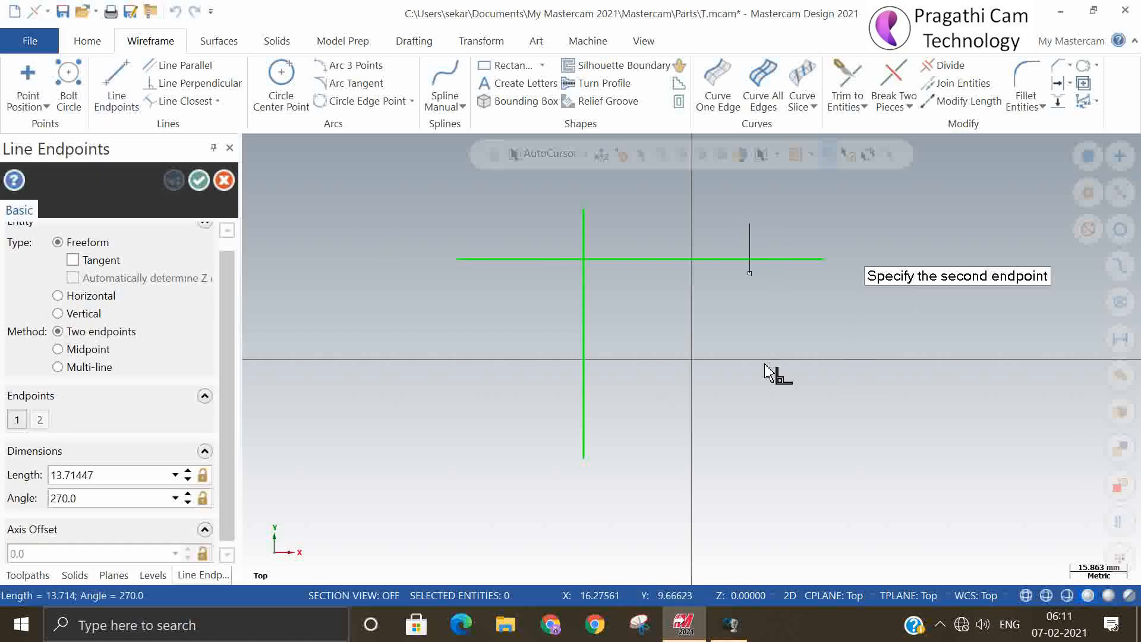
left_click(751, 450)
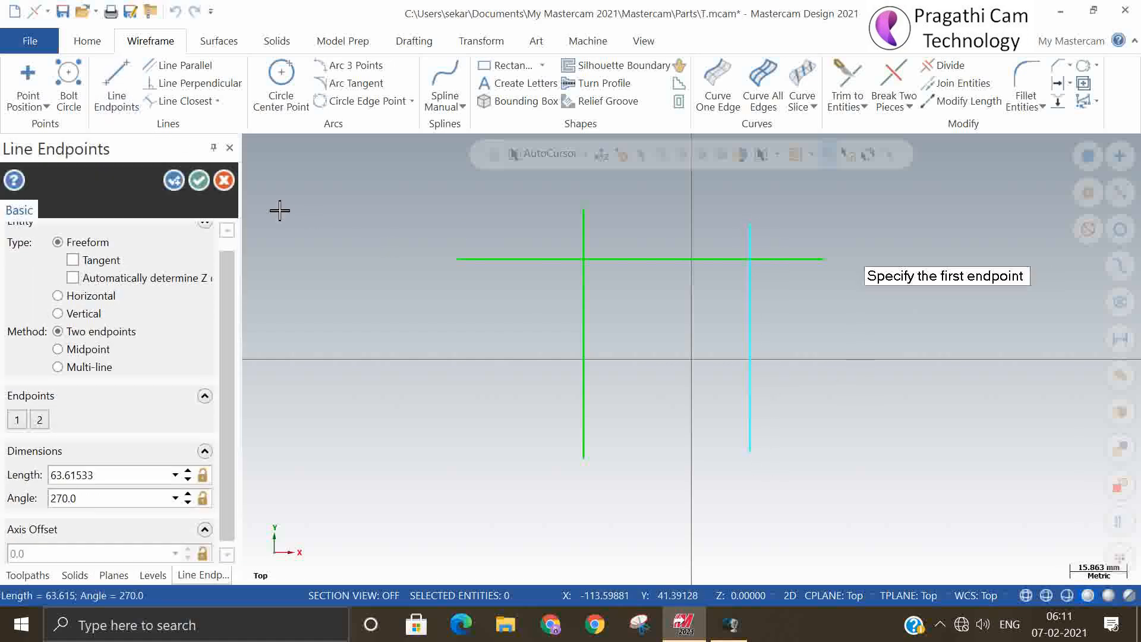
left_click(205, 180)
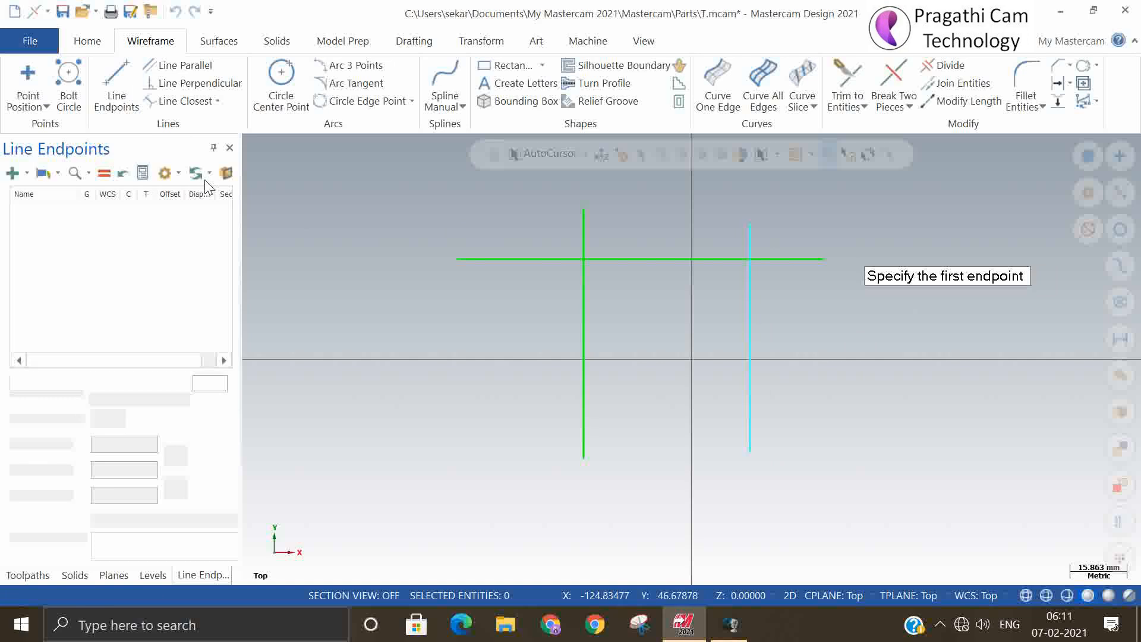
Try to trim the three lines with Trim 3 entities, picking the left vertical, the horizontal and the right vertical line in that order
left_click(847, 77)
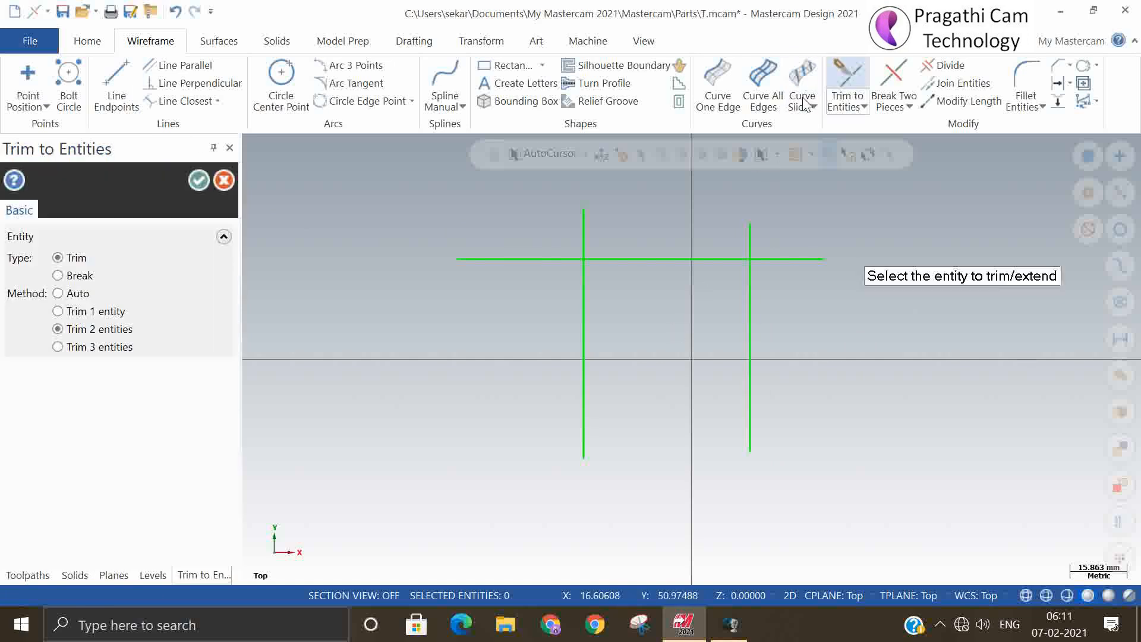
left_click(58, 347)
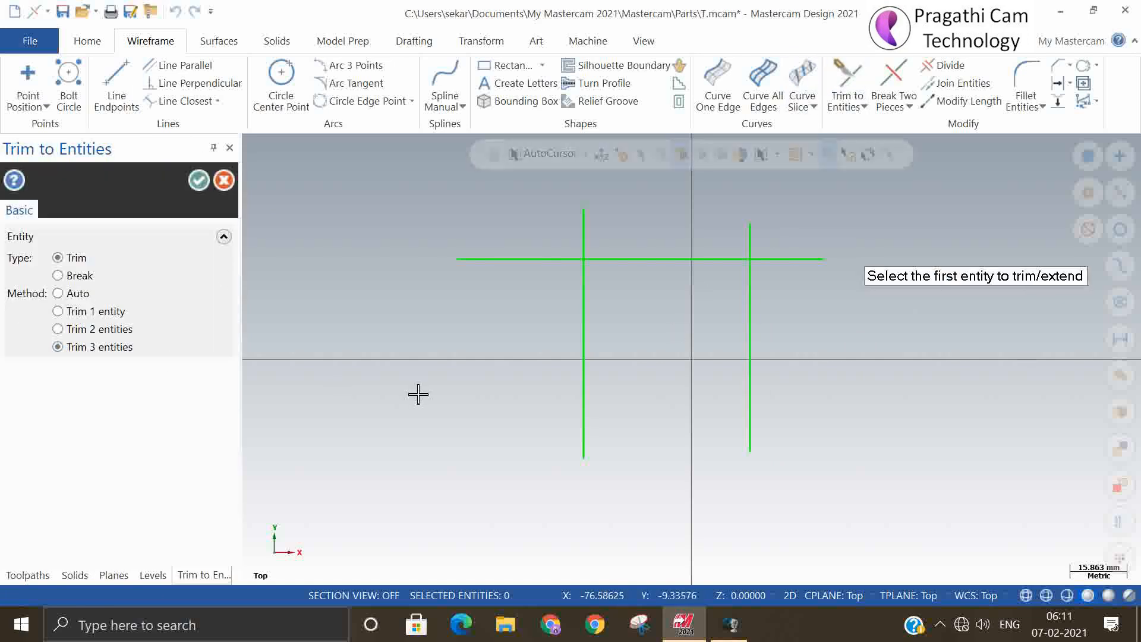
left_click(582, 359)
left_click(638, 260)
left_click(748, 315)
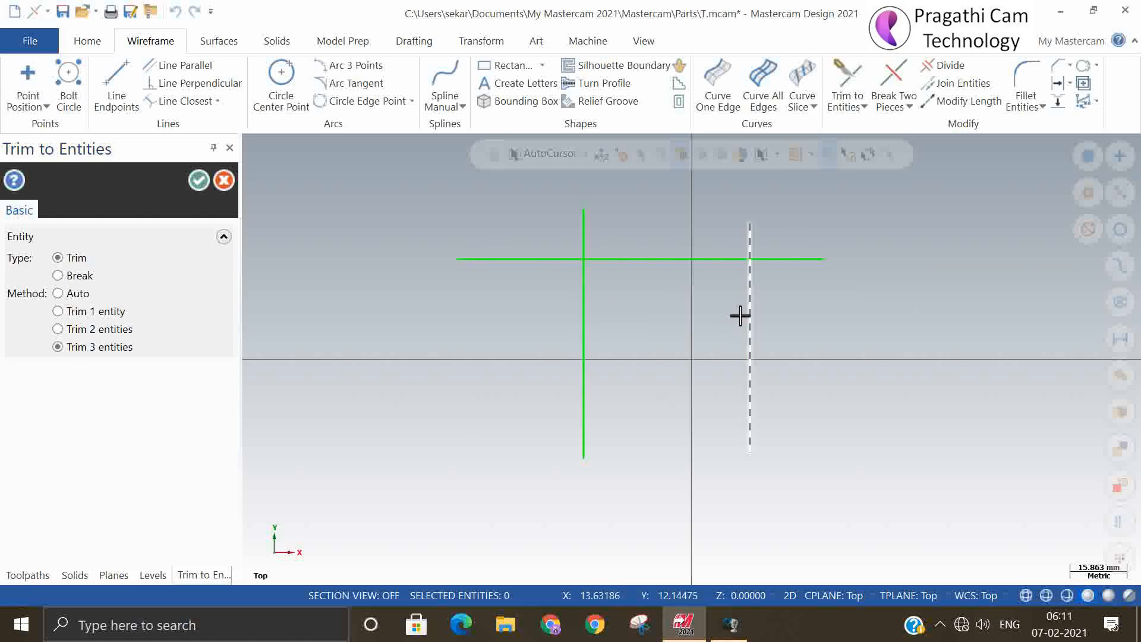
left_click(749, 315)
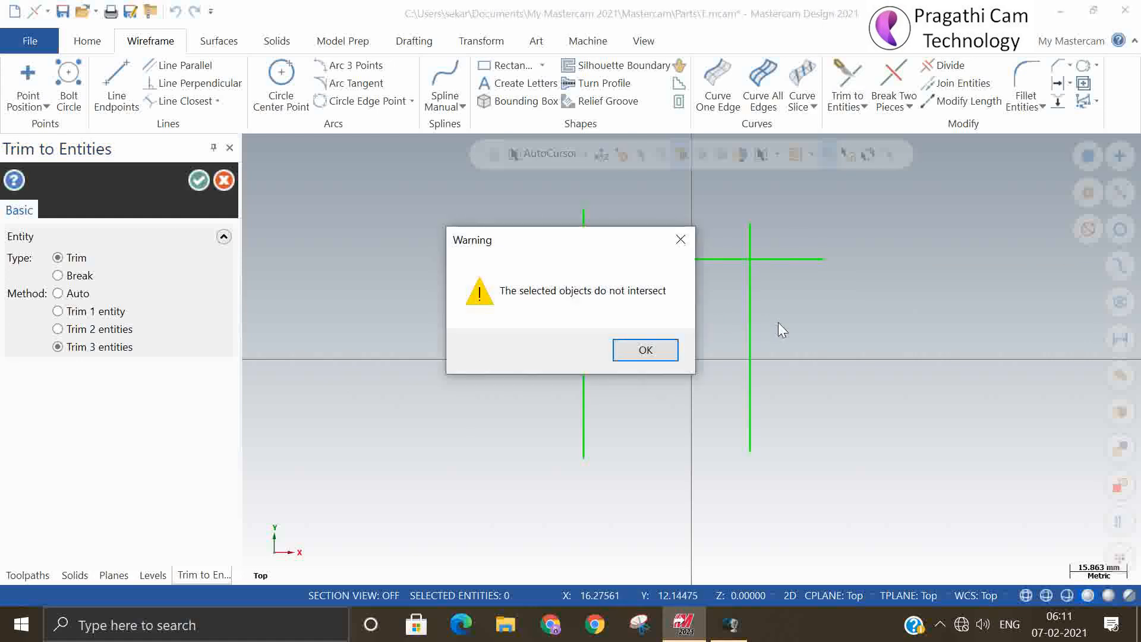
left_click(651, 362)
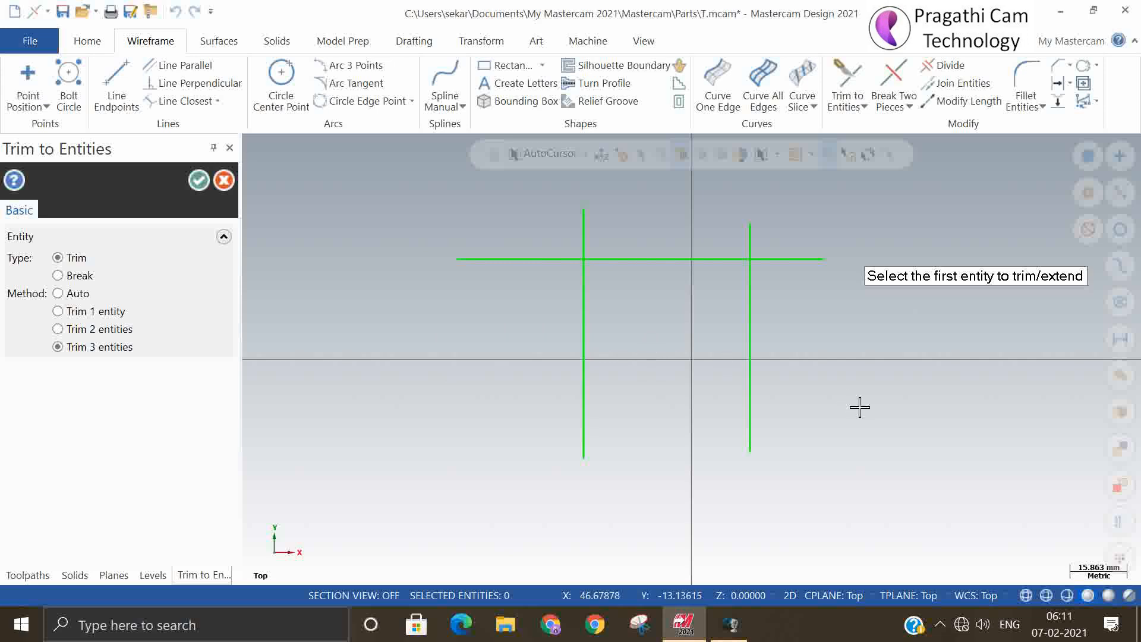
Trim both vertical lines and the horizontal line into an inverted U with Trim 3 entities, picking the verticals first, and undo the trim
middle_click_drag(859, 407, 549, 313)
right_click(503, 279)
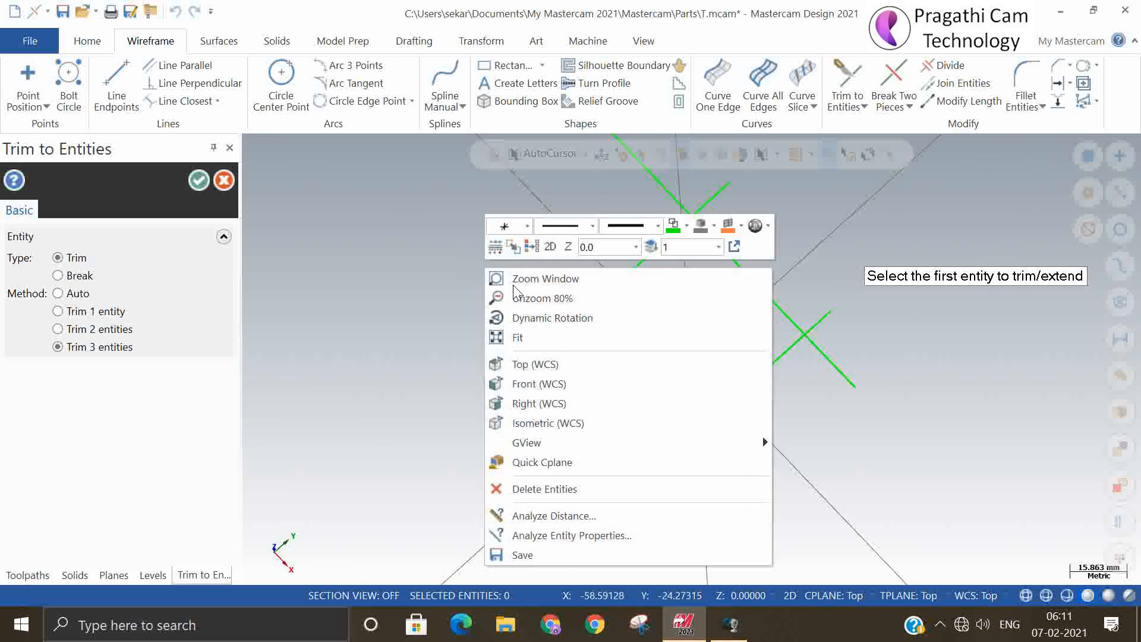
left_click(538, 364)
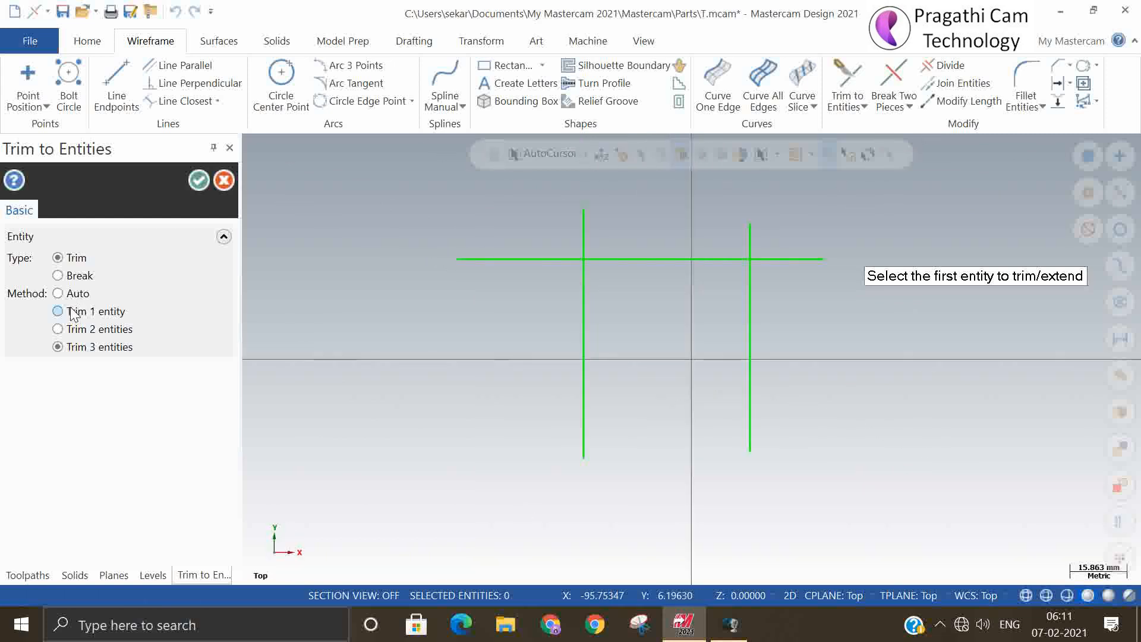
mouse_move(89, 354)
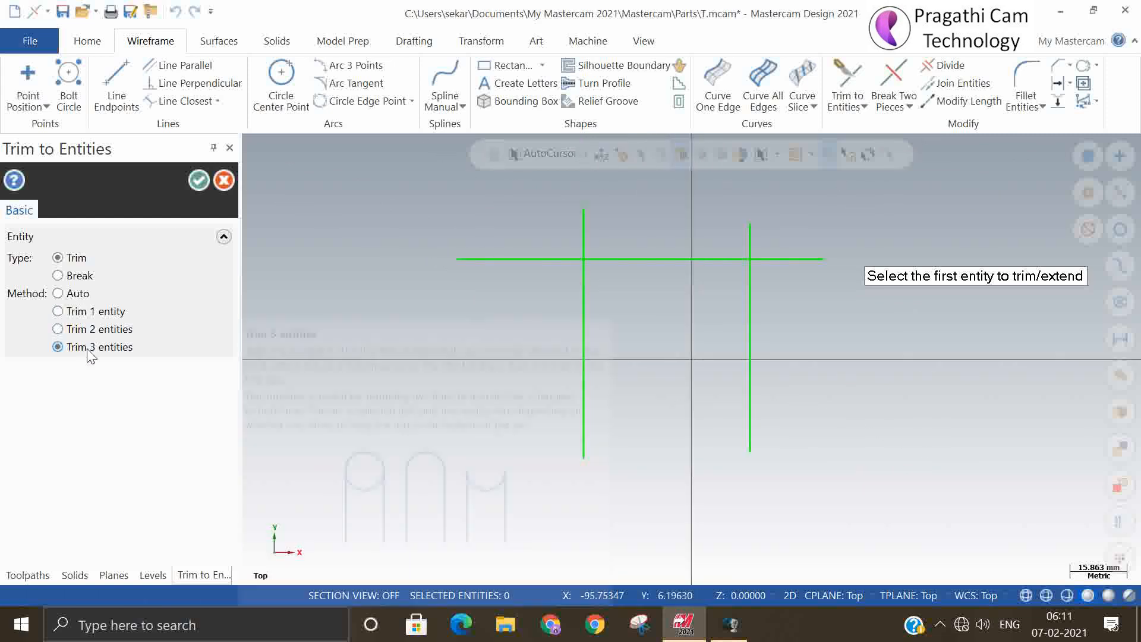
left_click(585, 324)
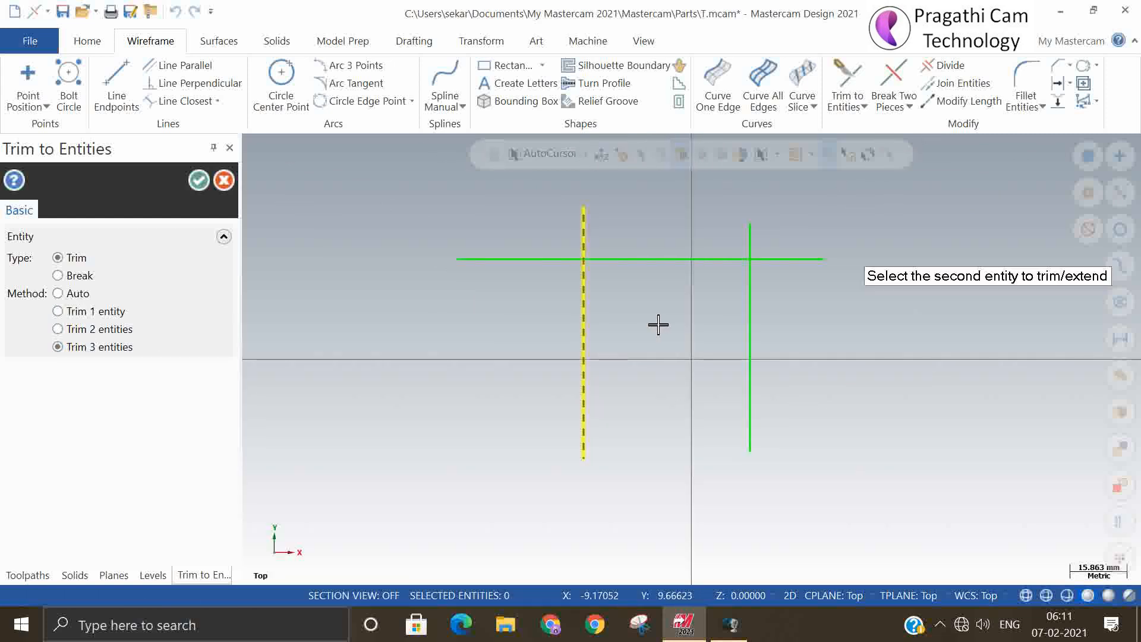
left_click(750, 334)
left_click(678, 259)
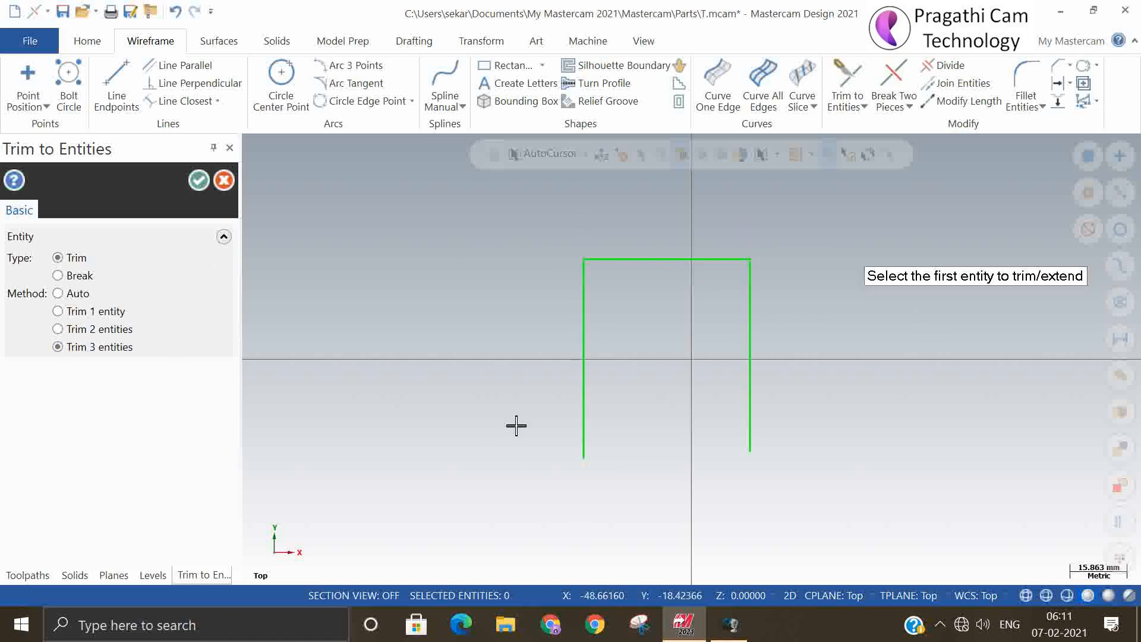
left_click(200, 180)
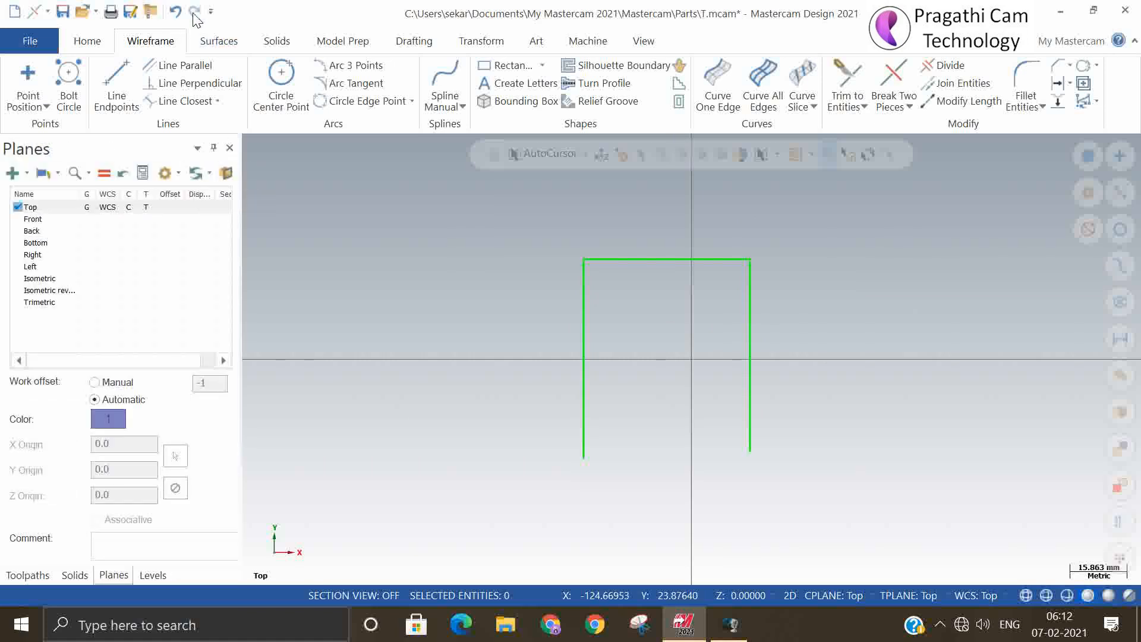
left_click(174, 14)
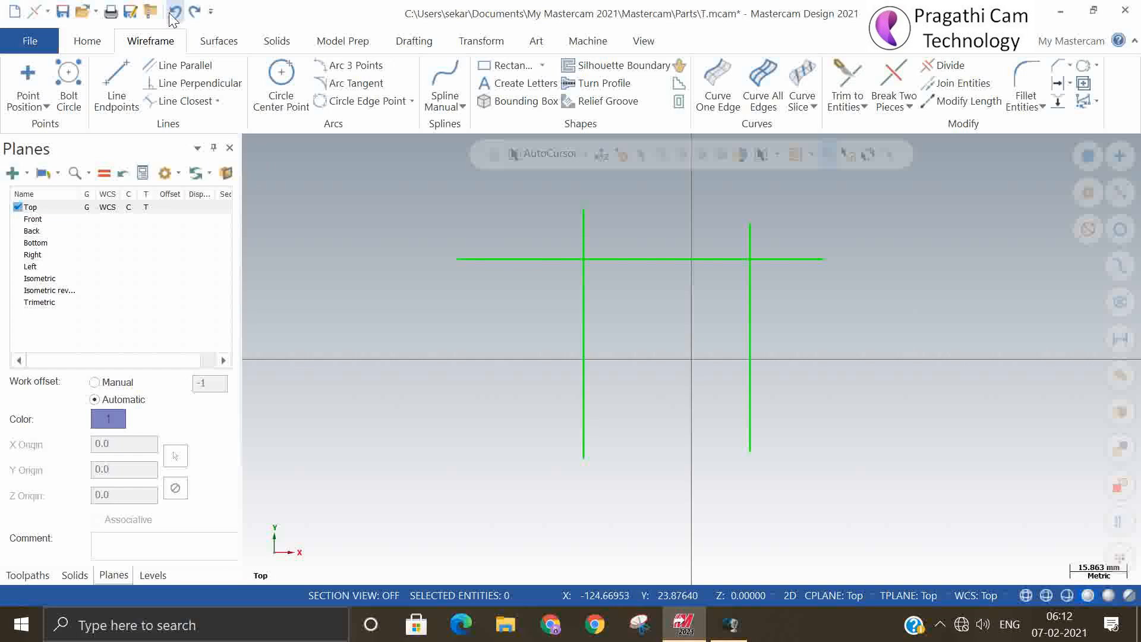
left_click(510, 262)
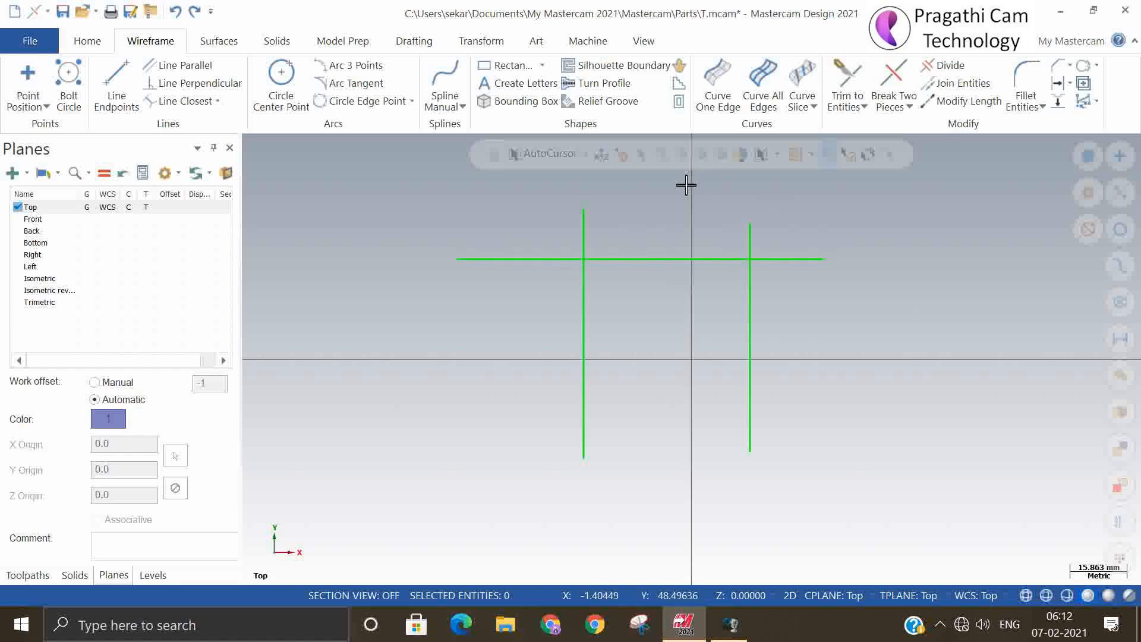
Trim the left vertical line to a point just above the horizontal line with Trim to Point, keeping its upper portion, and undo it
left_click(863, 108)
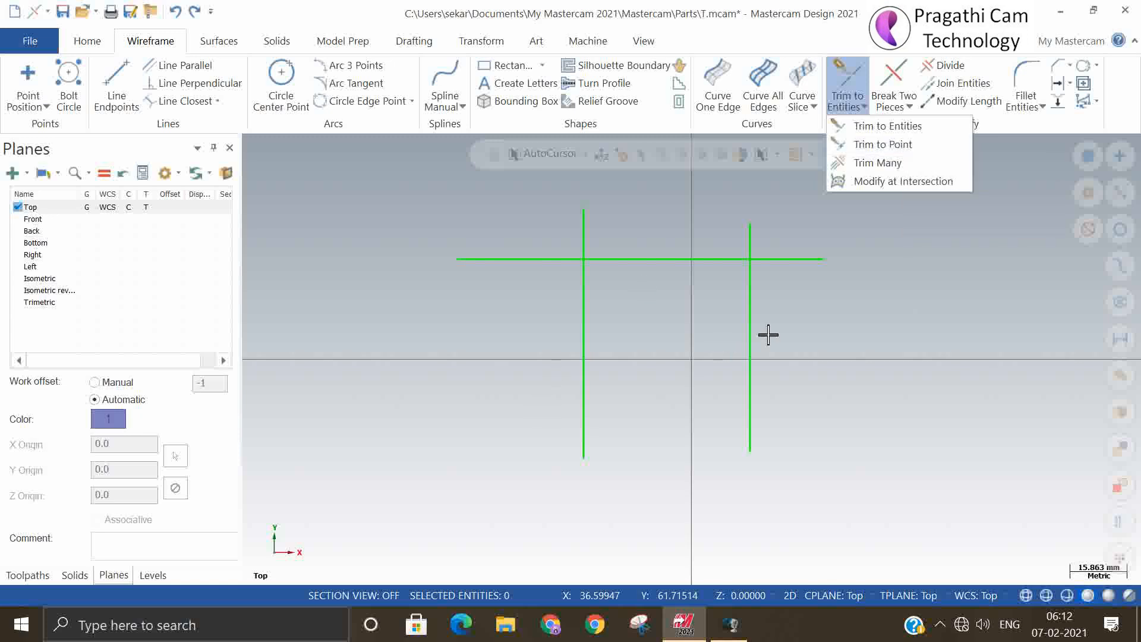
left_click(878, 146)
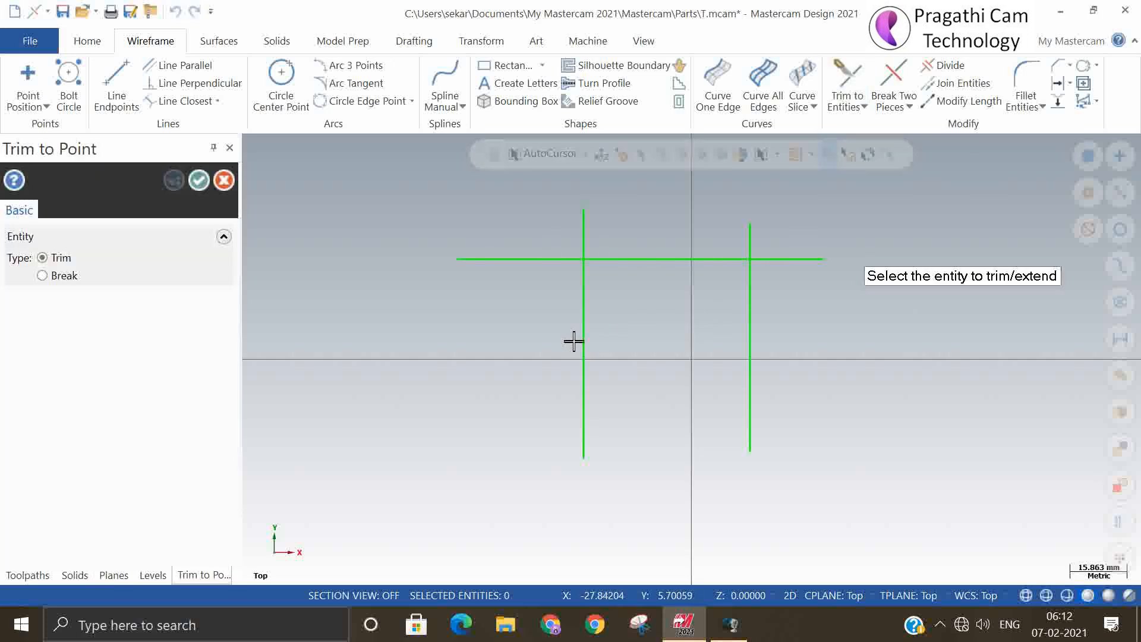
left_click(585, 232)
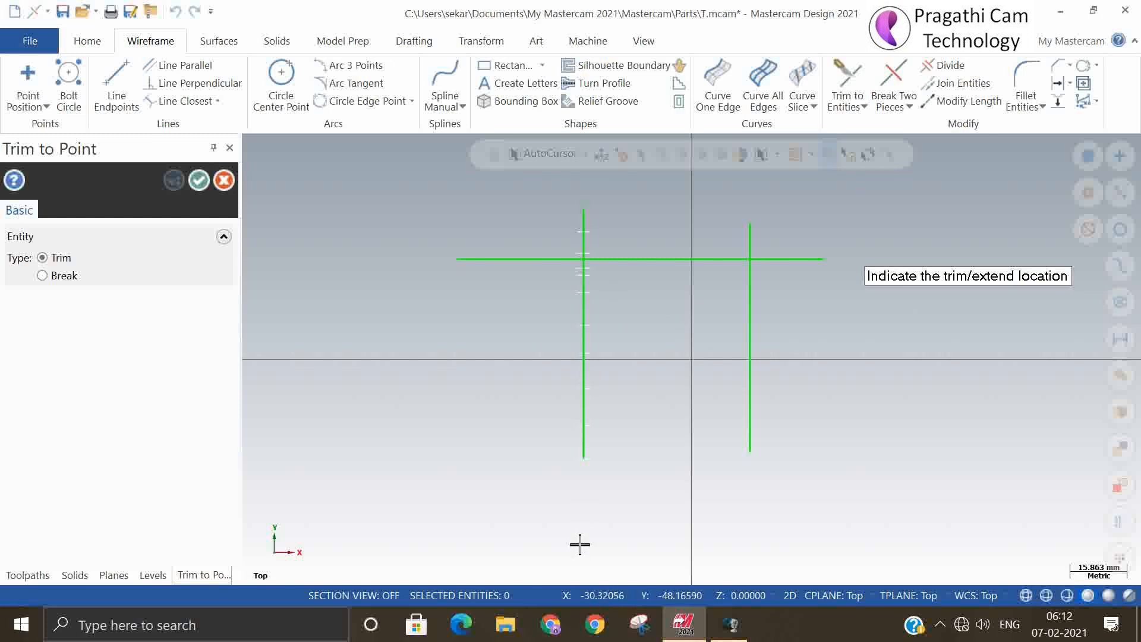
scroll(581, 544, "down", 3)
scroll(581, 545, "down", 1)
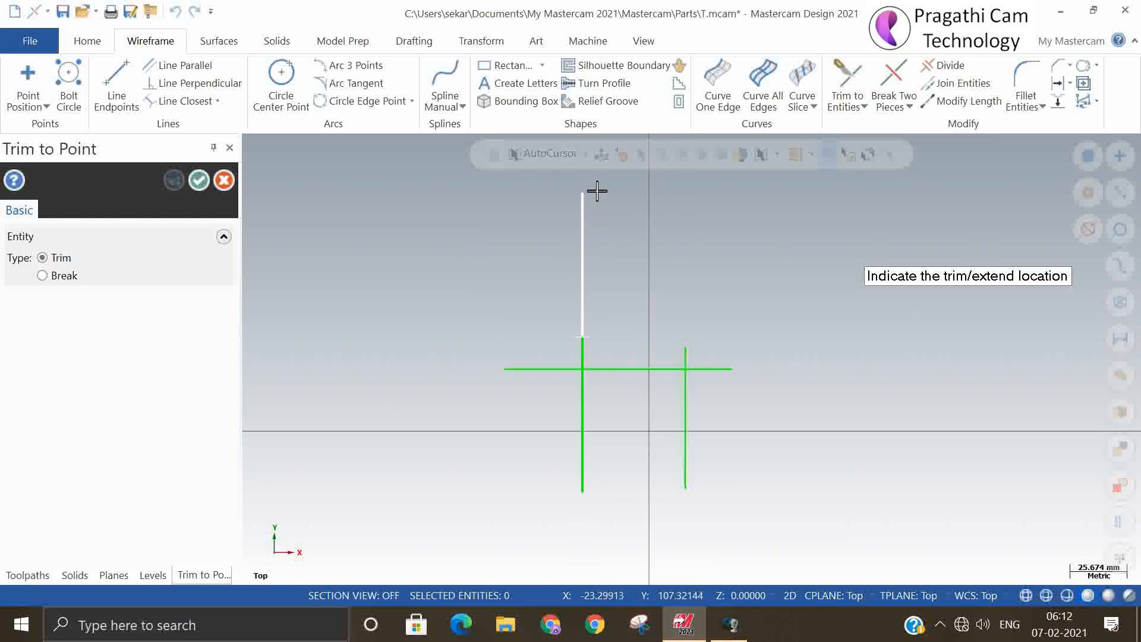
left_click(601, 361)
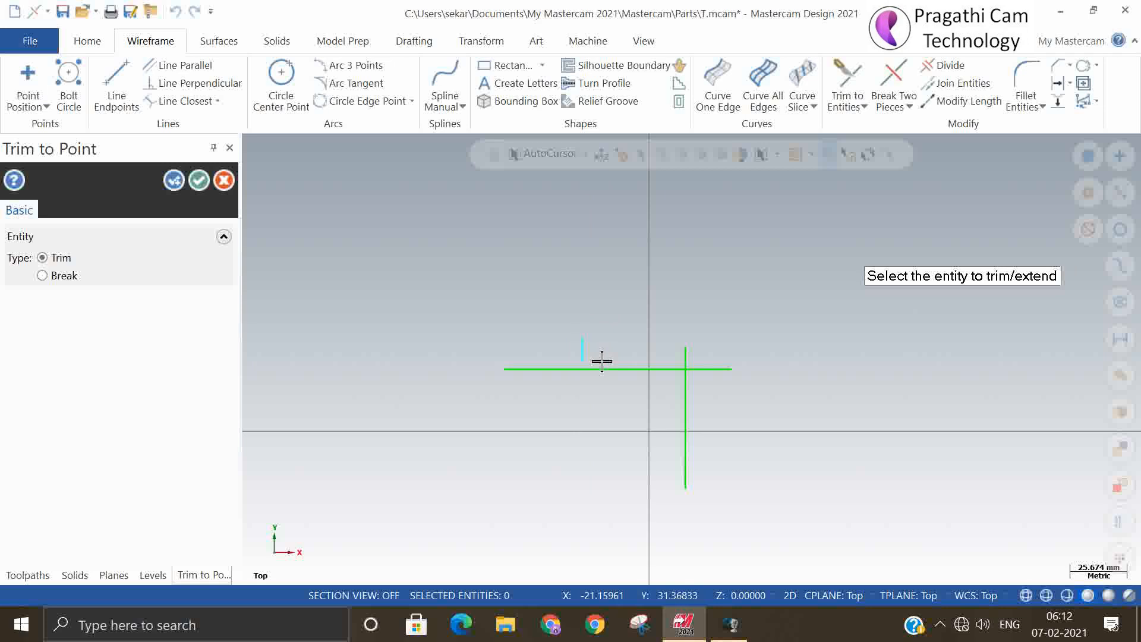
left_click(205, 182)
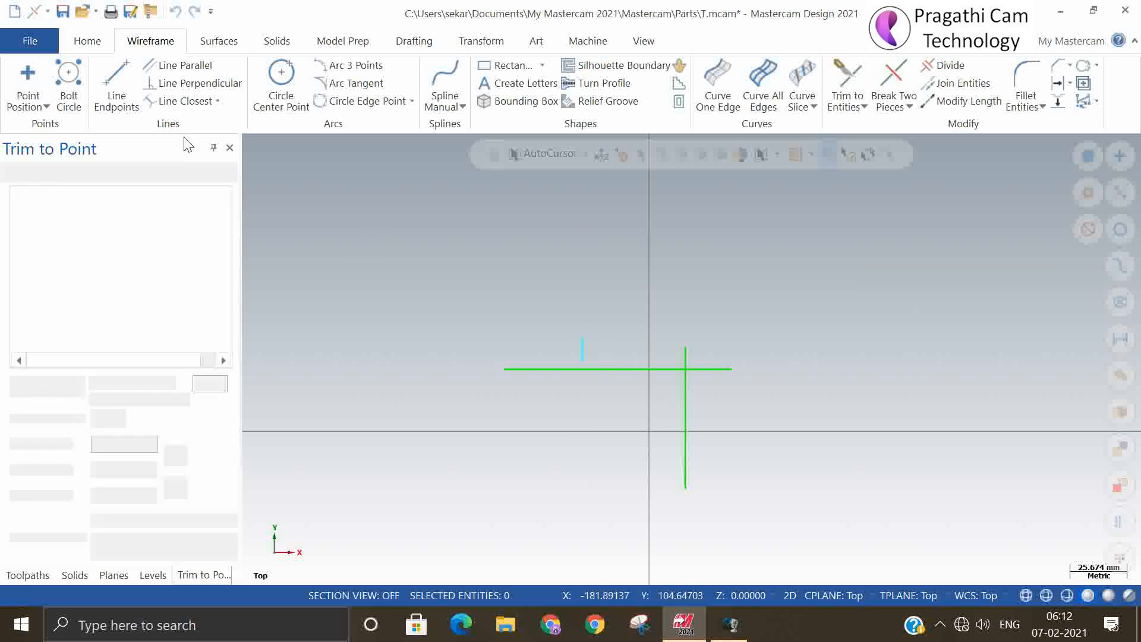
left_click(177, 13)
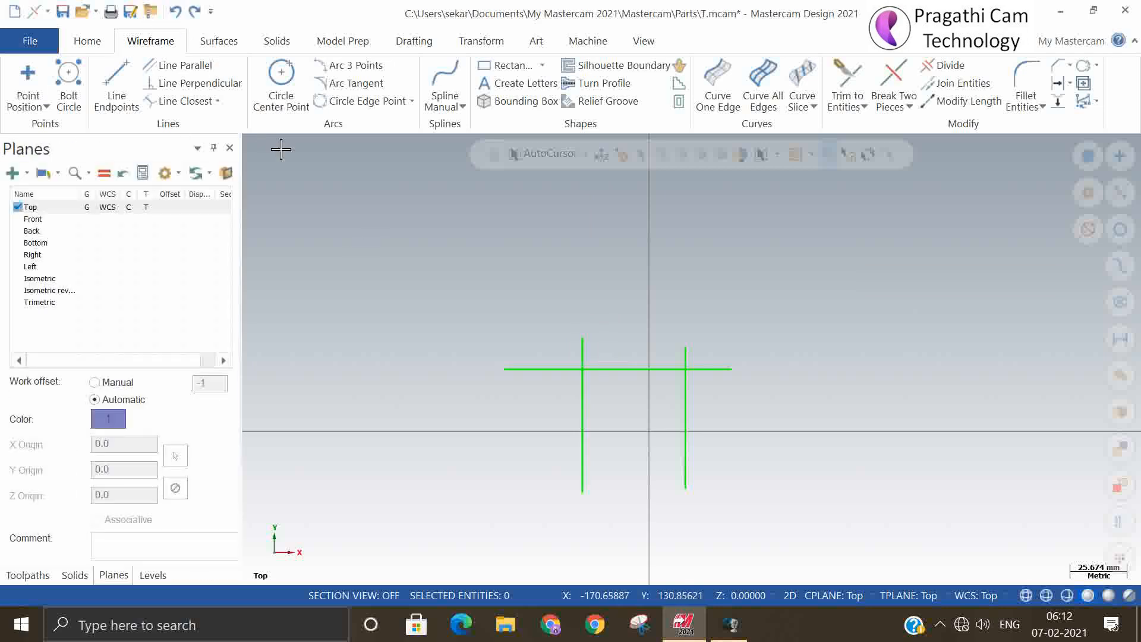
Trim the left vertical line to a point below the horizontal line with Trim to Point, keeping its lower portion, and undo the trim
left_click(863, 108)
left_click(854, 146)
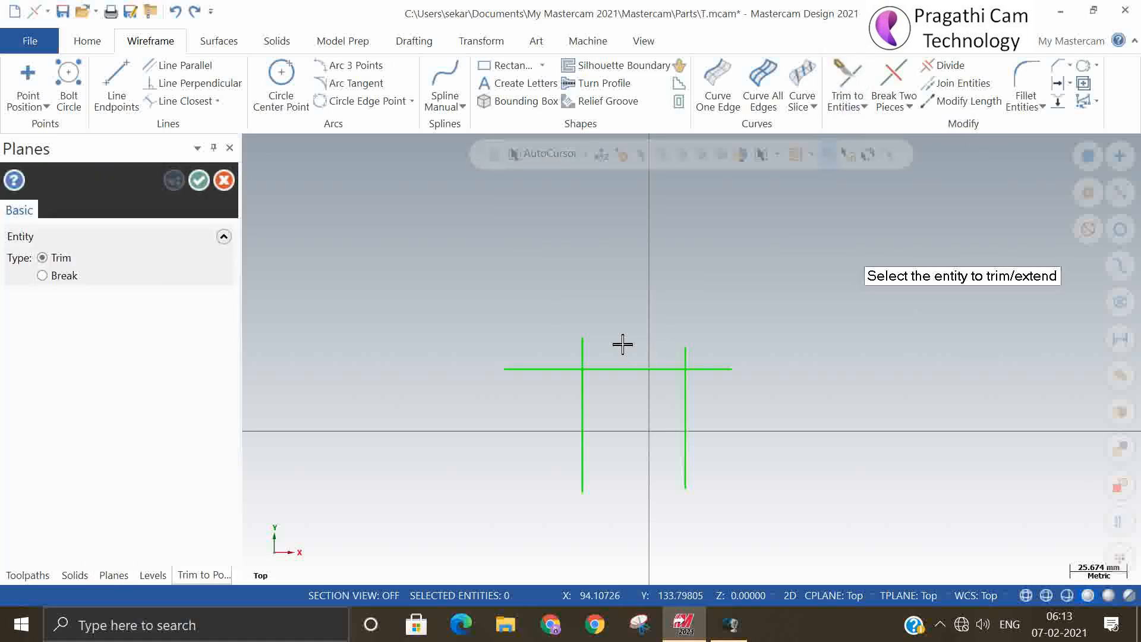
left_click(587, 465)
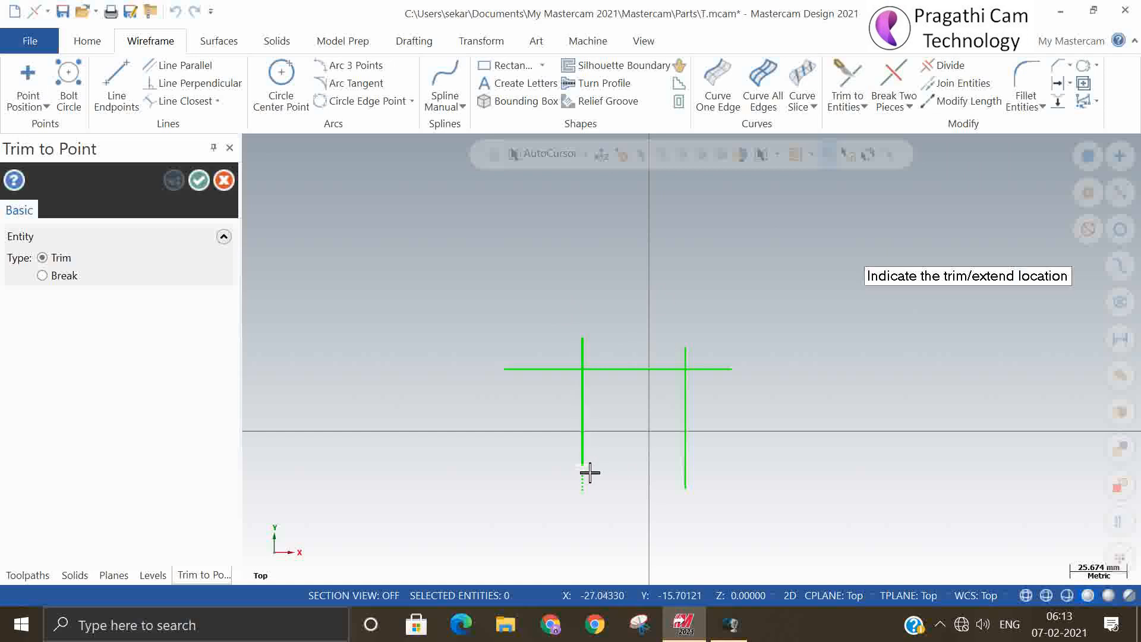
left_click(592, 420)
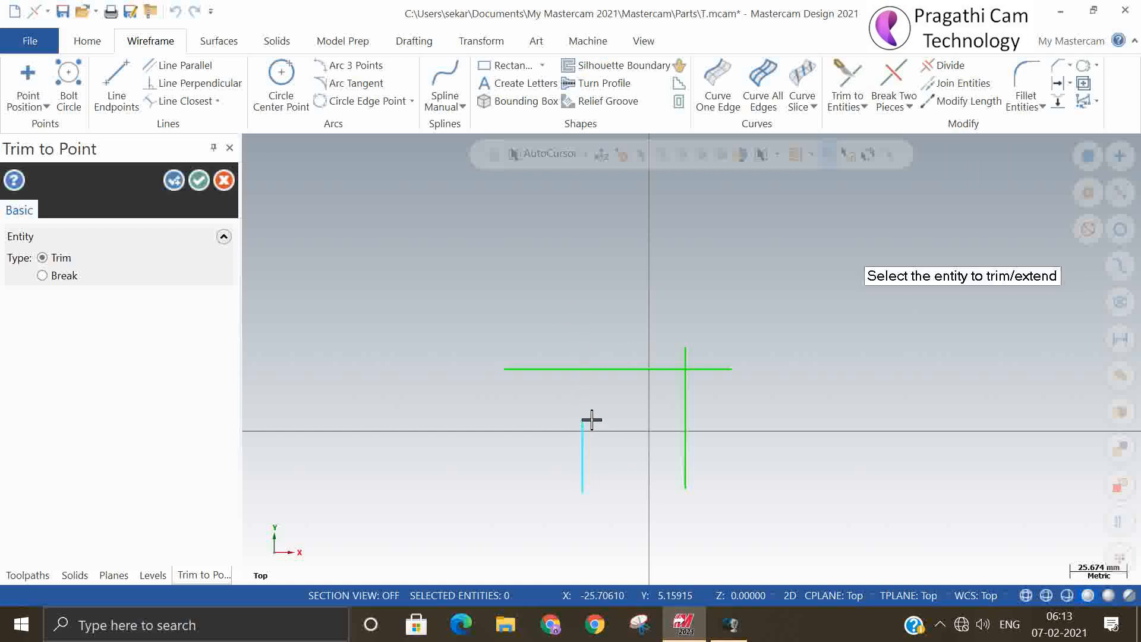
left_click(199, 180)
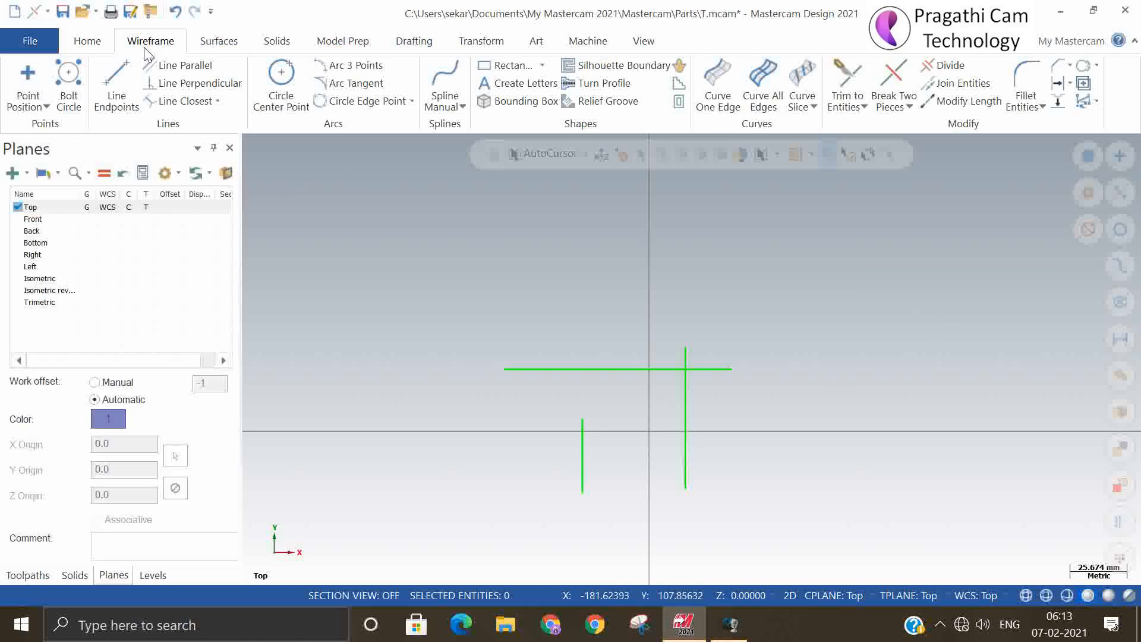
left_click(173, 9)
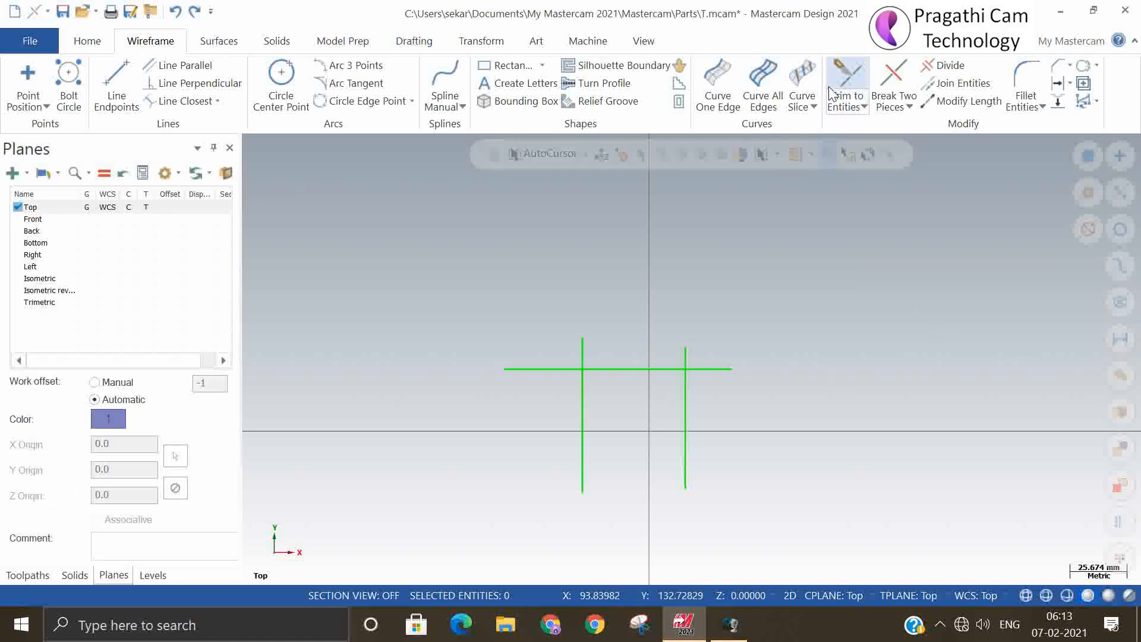
Extend the right and left vertical lines upward and the horizontal line to the right with Trim to Point, using the Trim type
left_click(865, 107)
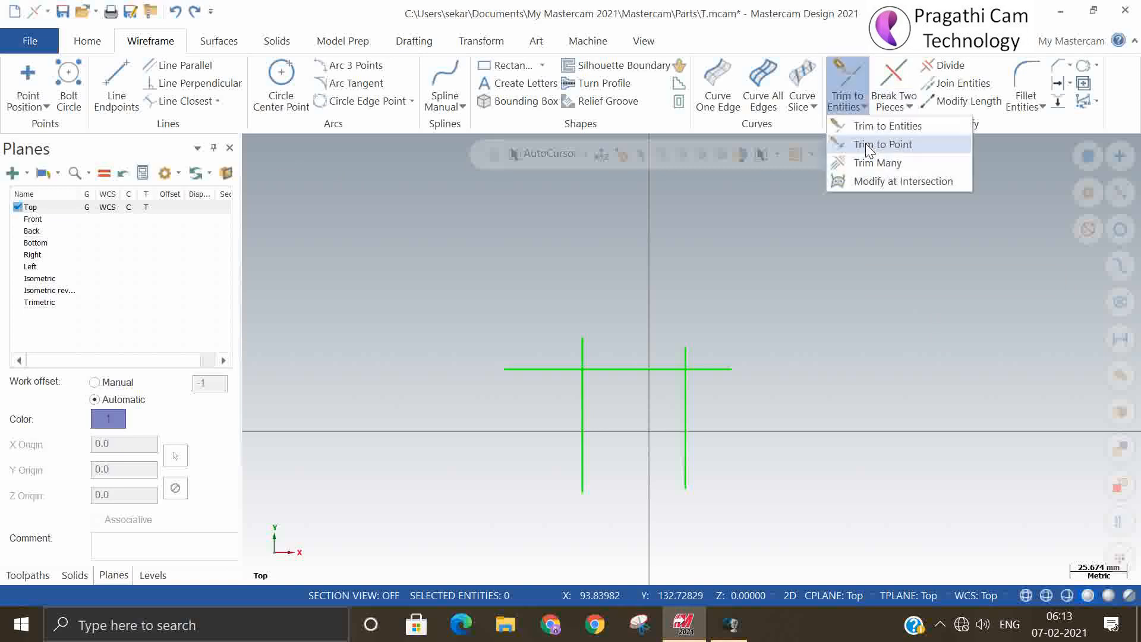
left_click(866, 144)
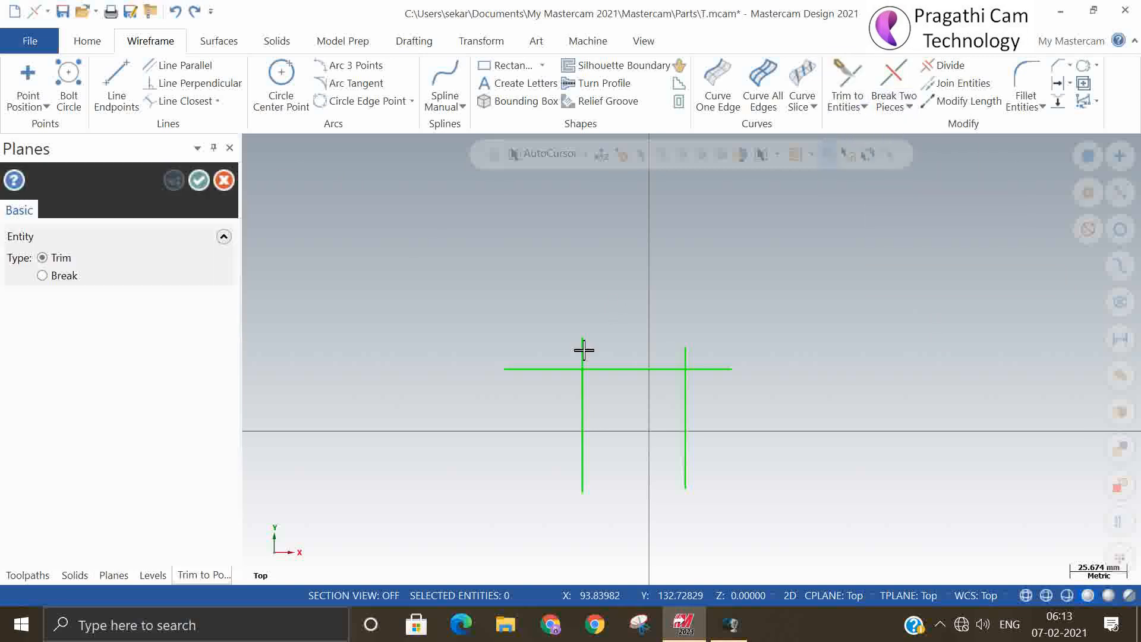
left_click(686, 357)
left_click(700, 233)
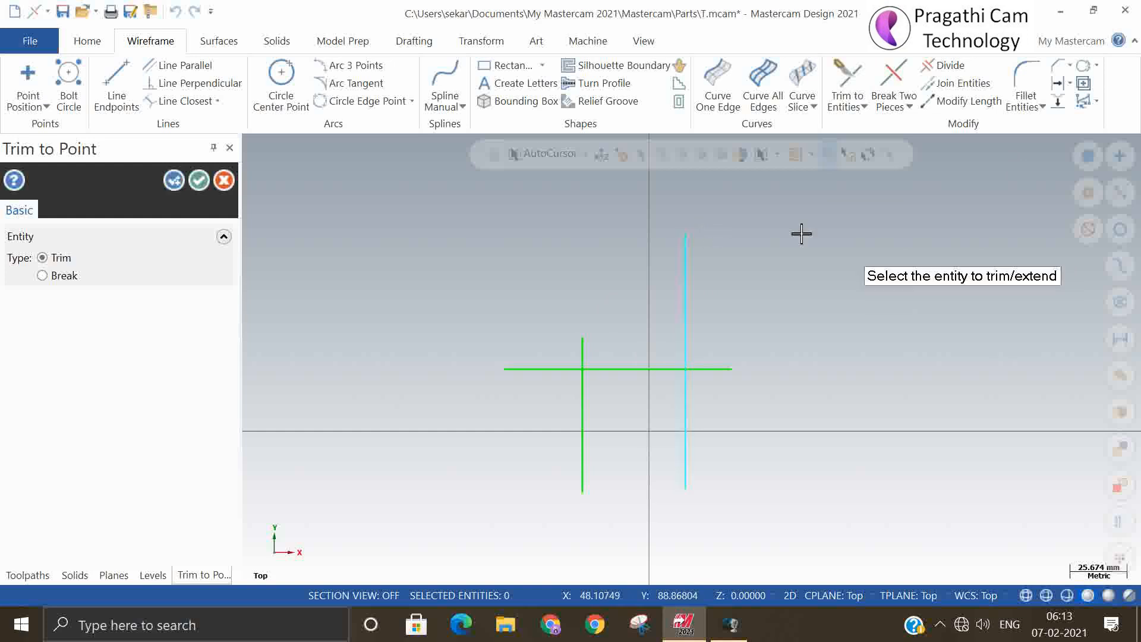
left_click(584, 353)
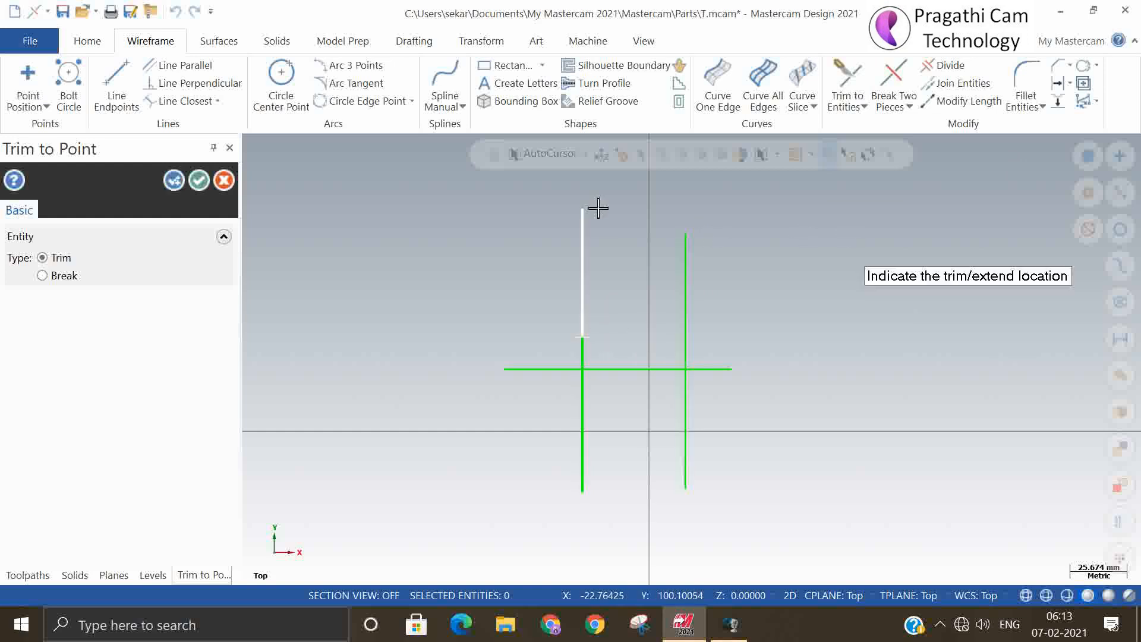
left_click(598, 207)
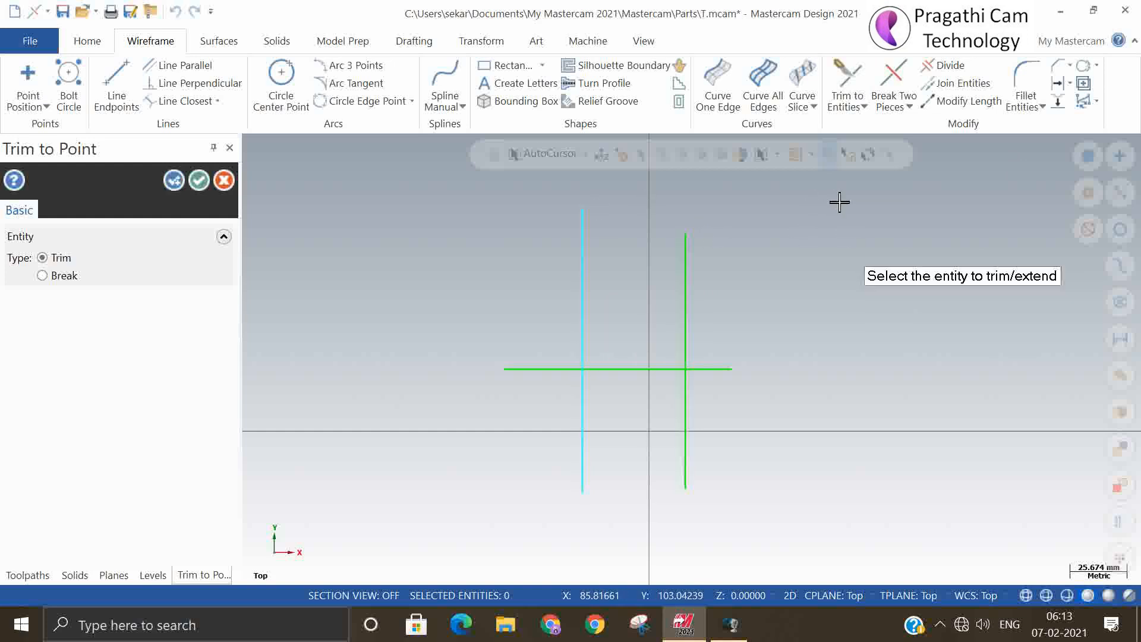
left_click(708, 369)
left_click(905, 369)
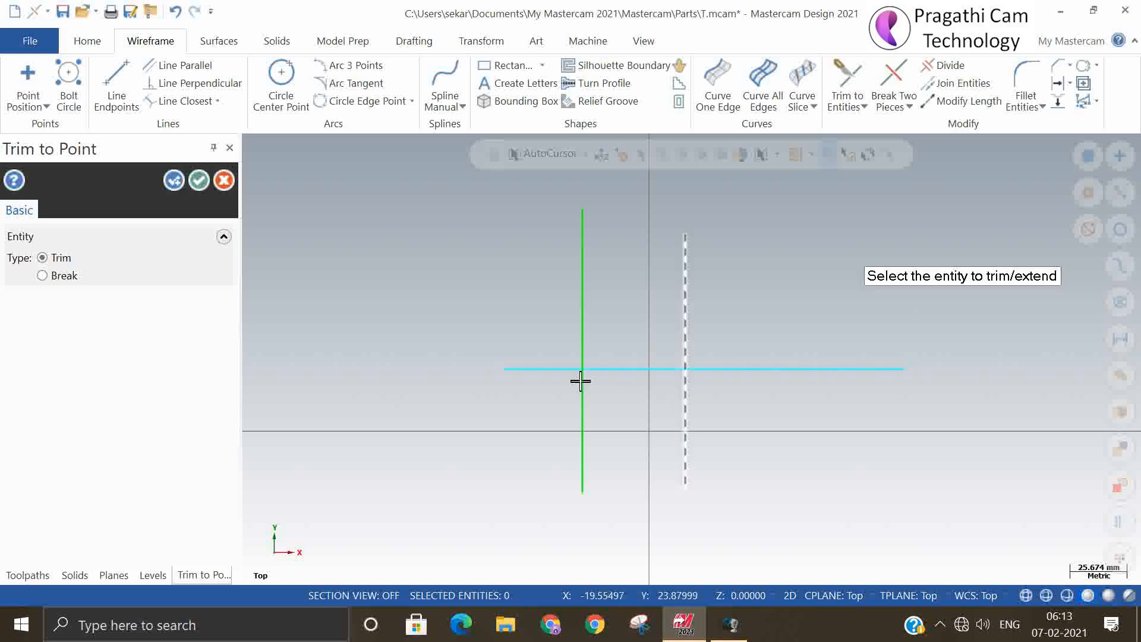
Extend the horizontal line to the left with Trim to Point, using the Trim type
left_click(536, 372)
left_click(355, 350)
left_click(199, 180)
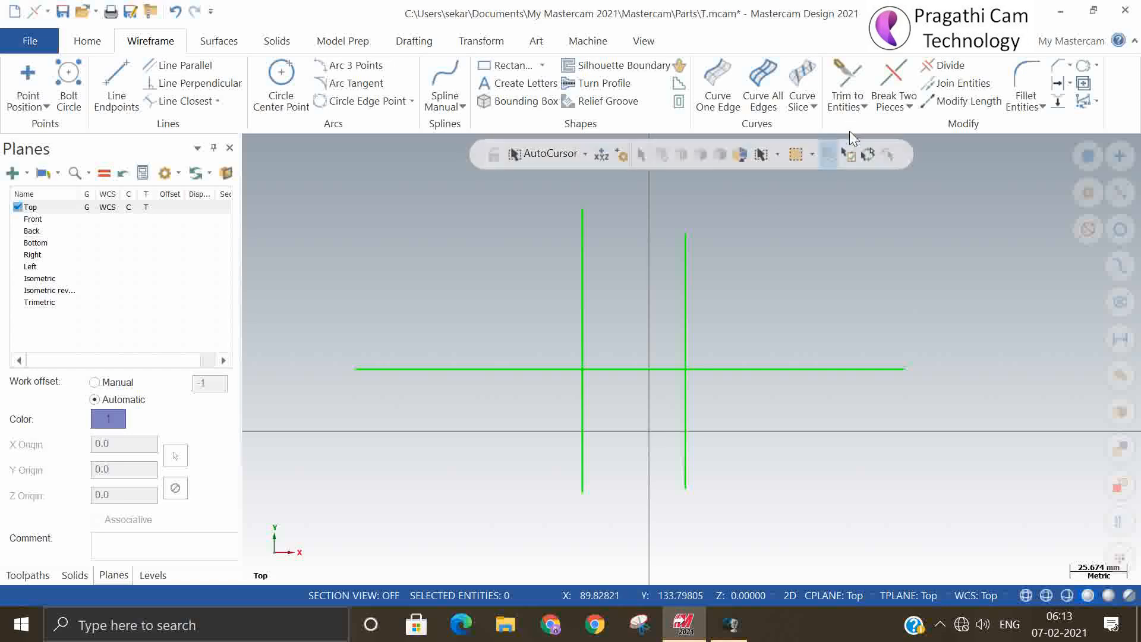
left_click(864, 105)
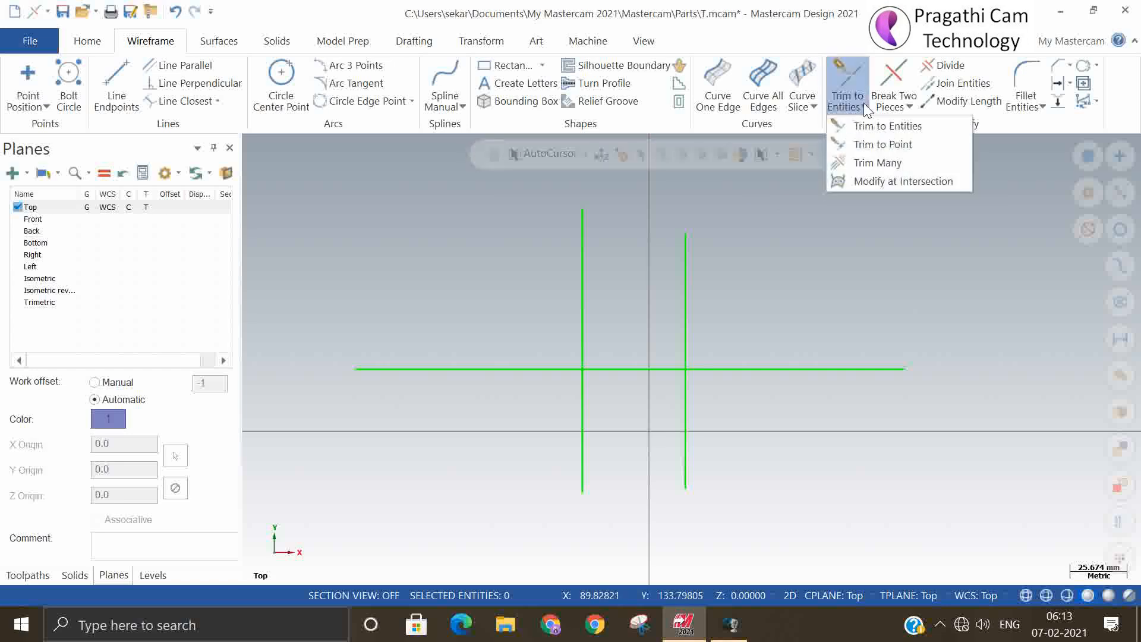
left_click(652, 293)
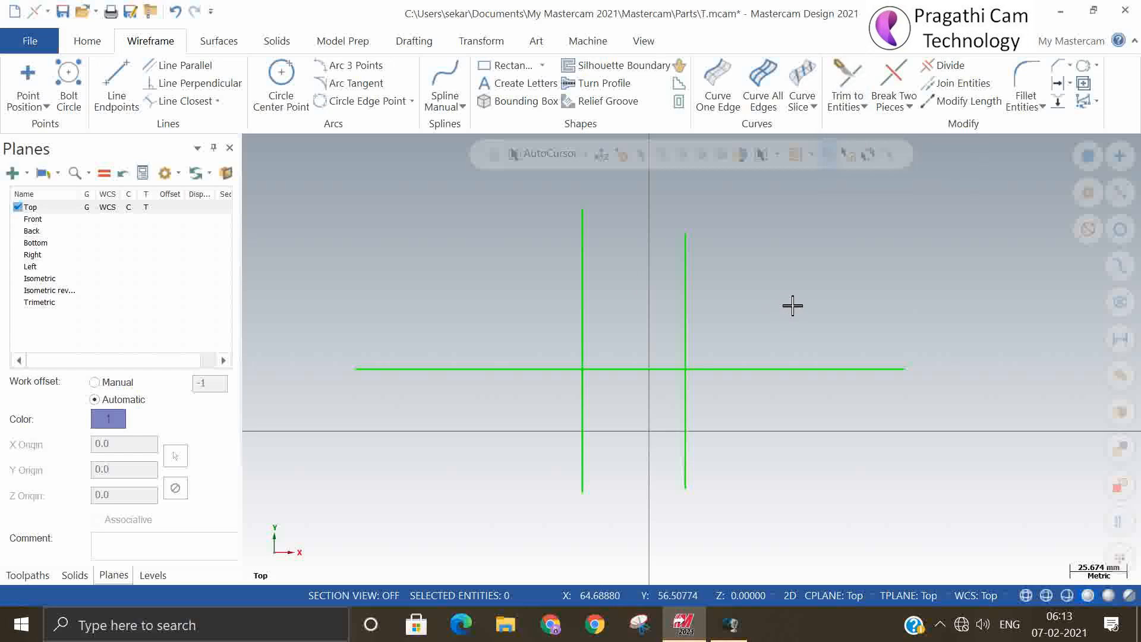
Draw three vertical lines across the horizontal line, one about 106 mm long left of the existing pair and two to its right
left_click(109, 76)
left_click(482, 244)
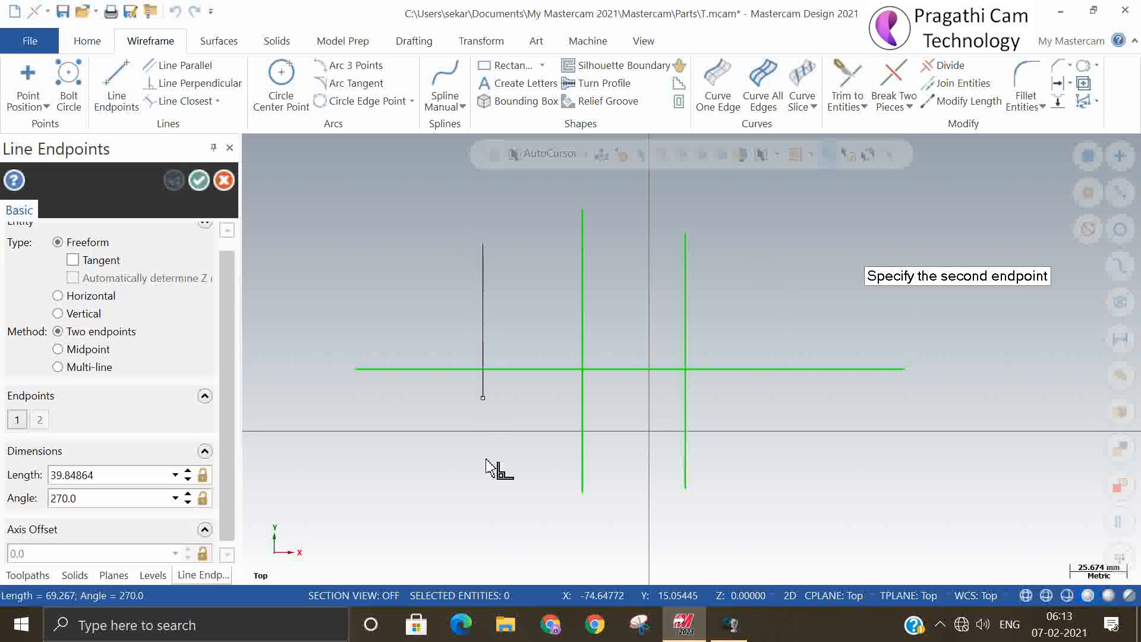
left_click(484, 477)
left_click(771, 321)
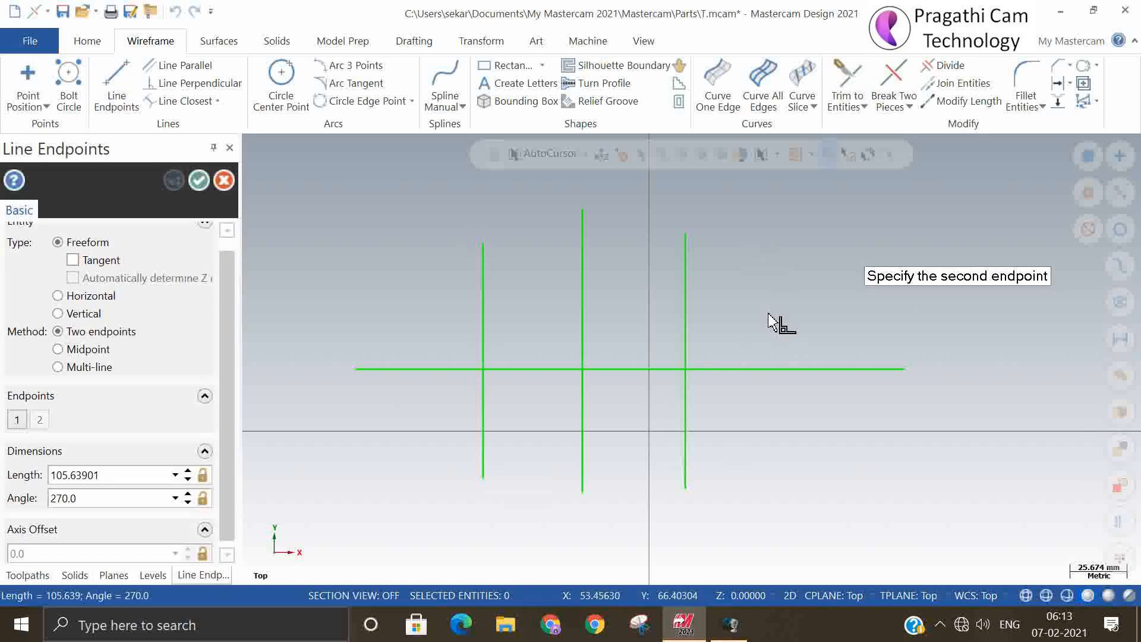
left_click(768, 487)
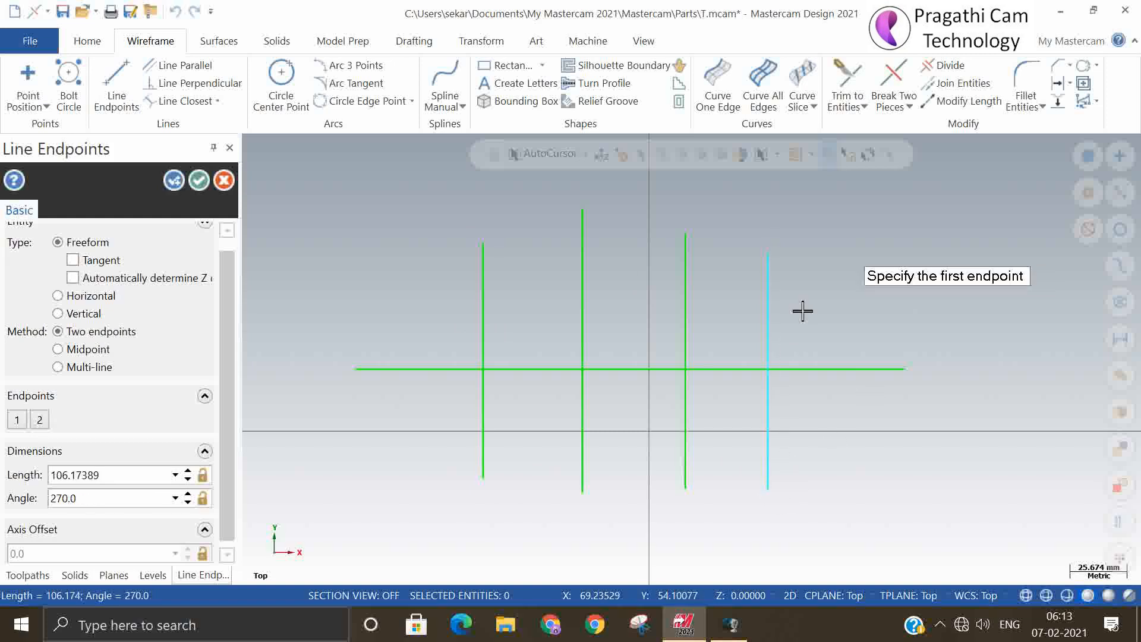
left_click(815, 281)
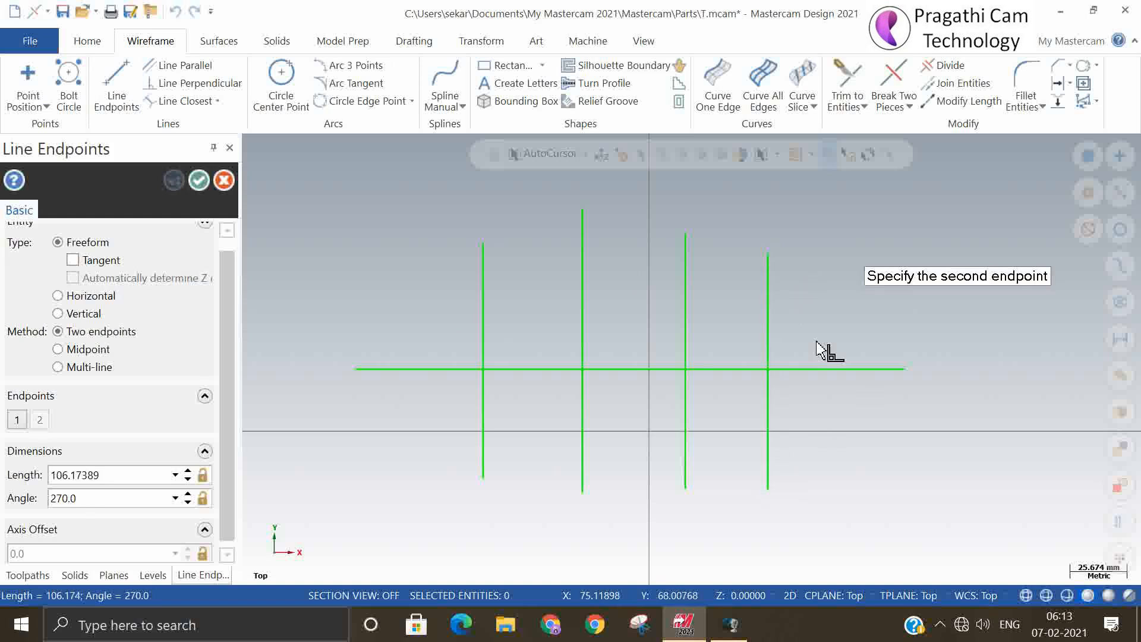
left_click(814, 461)
key("alt+l")
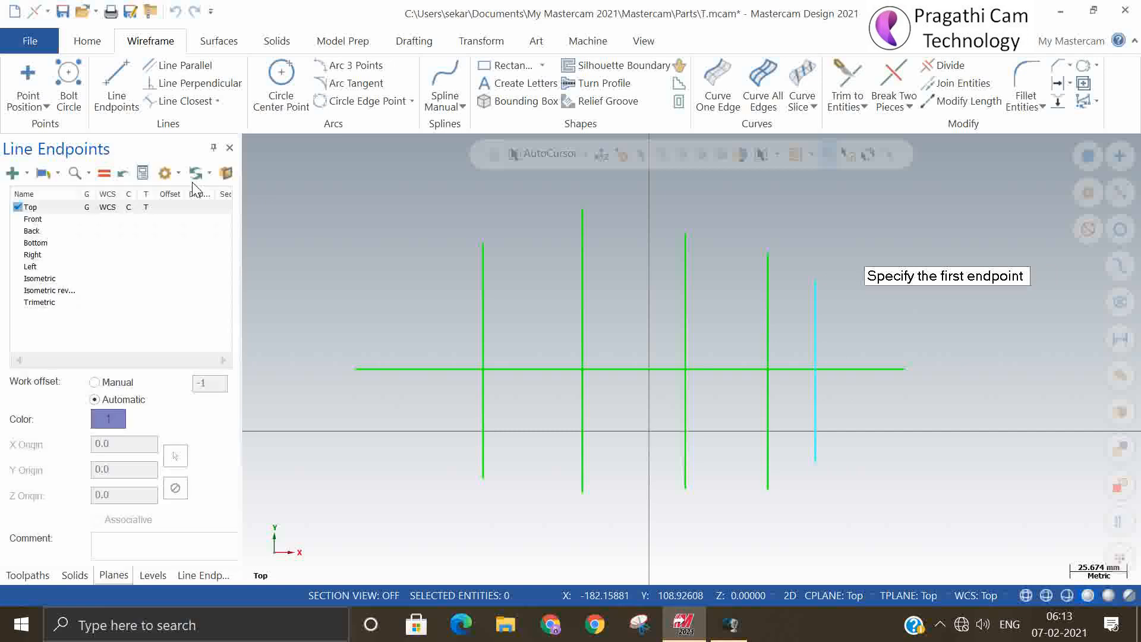
key("Escape")
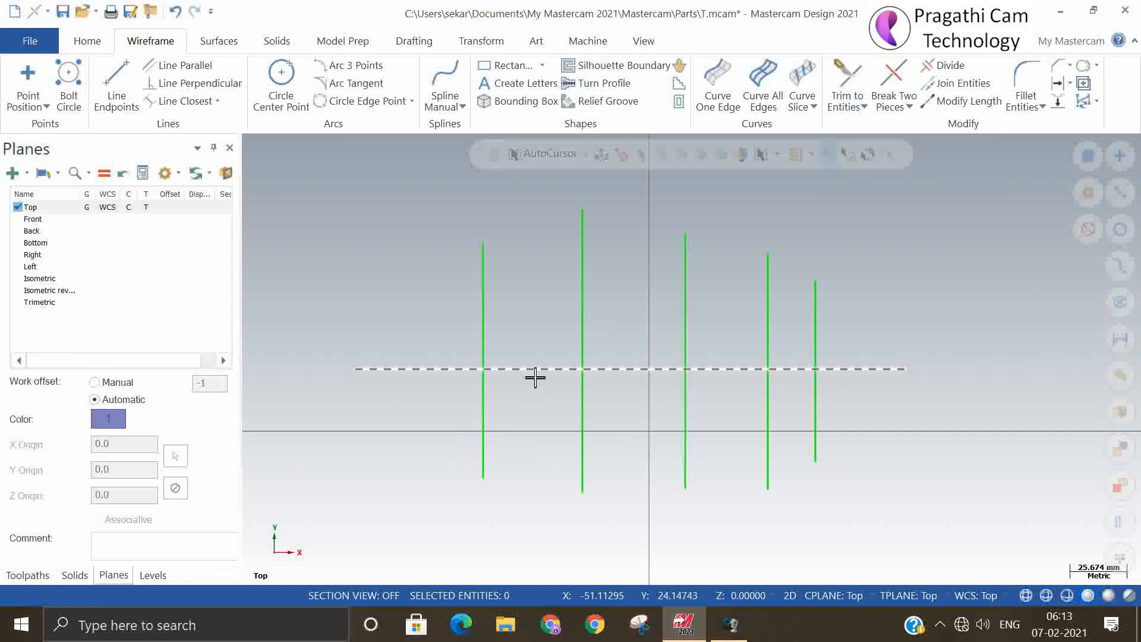
Trim all five vertical lines to the horizontal line with Trim Many, keeping the portions below it
left_click(863, 107)
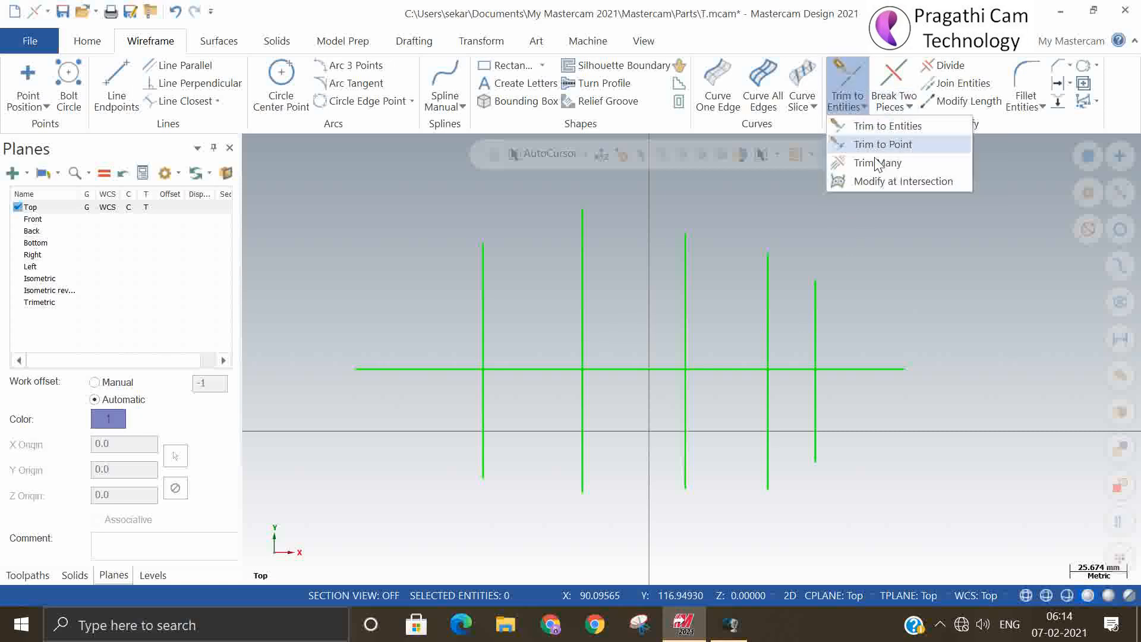
left_click(876, 163)
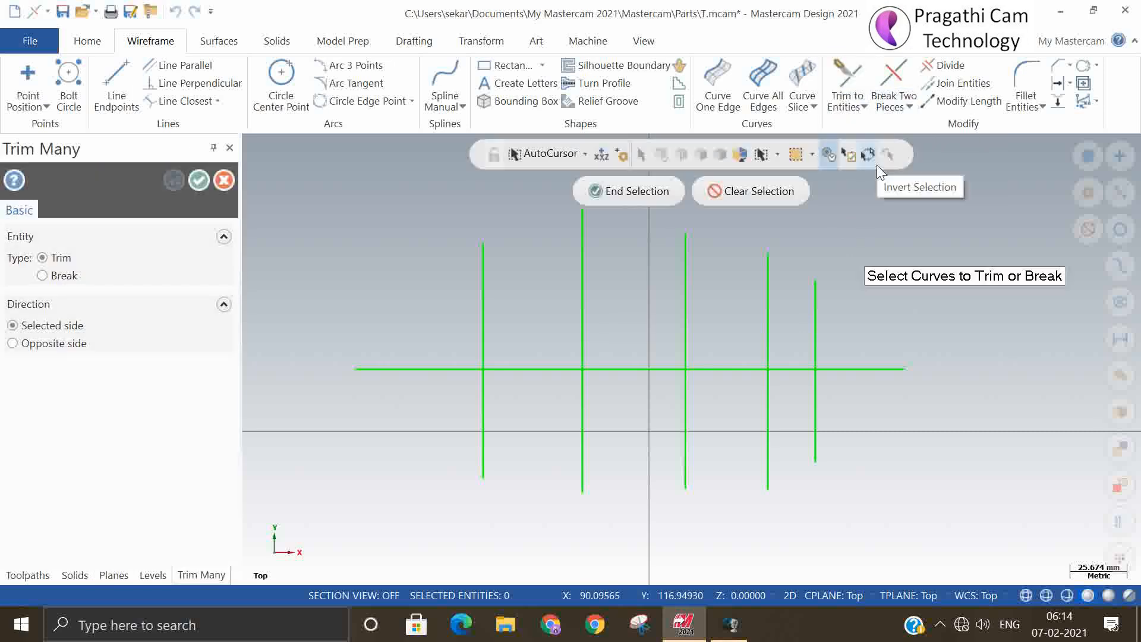
left_click(483, 428)
left_click(581, 433)
left_click(686, 445)
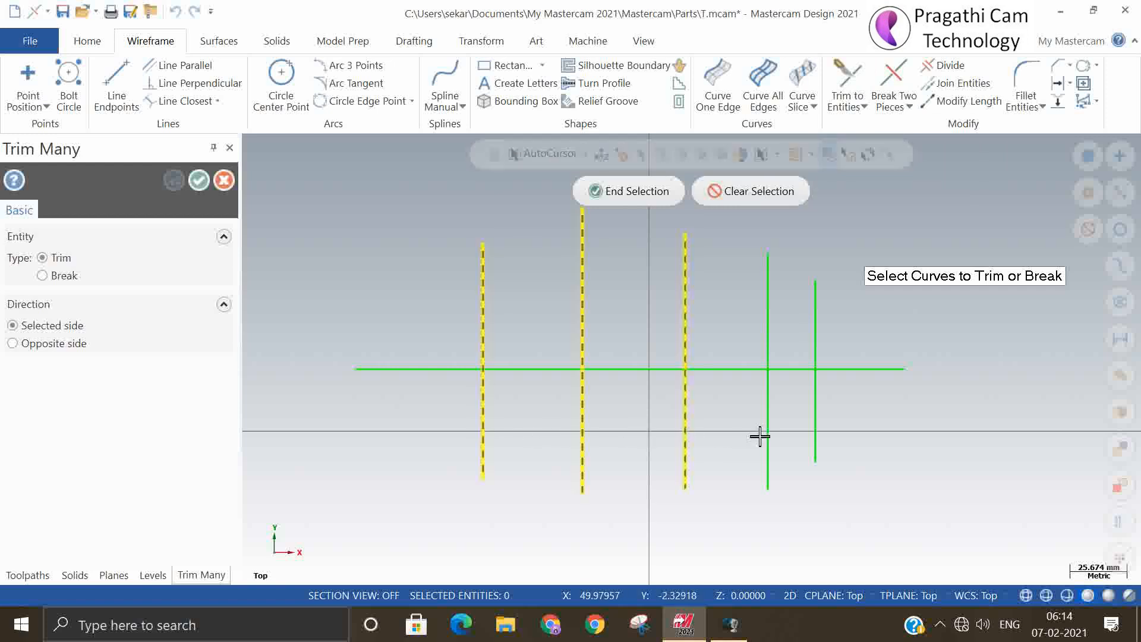
left_click(767, 436)
left_click(816, 434)
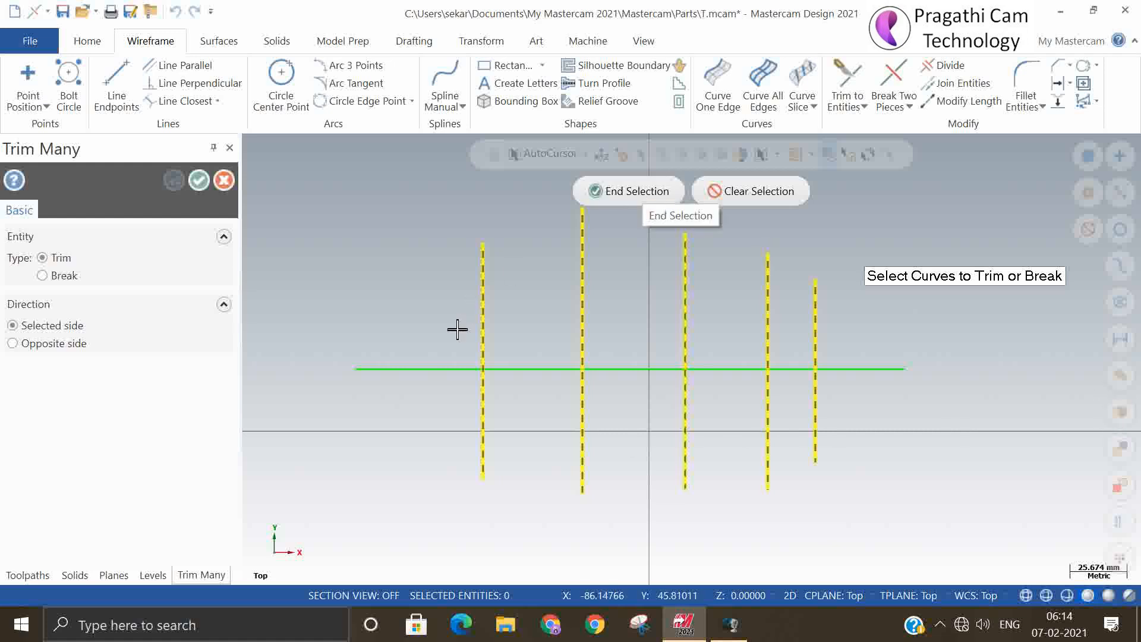
left_click(597, 196)
left_click(415, 368)
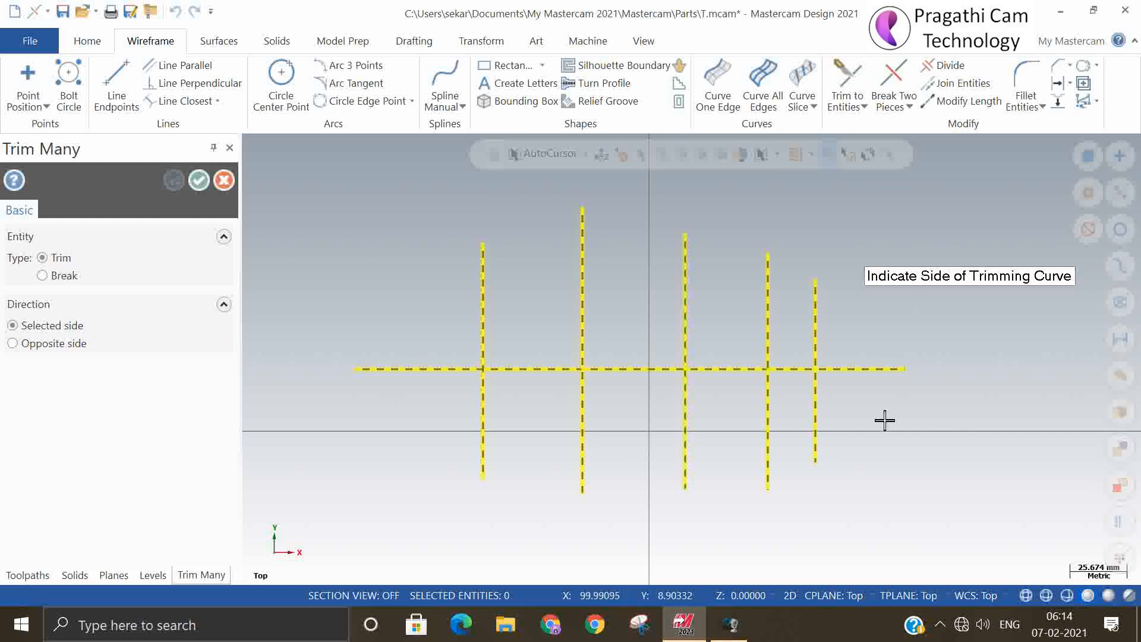
left_click(888, 454)
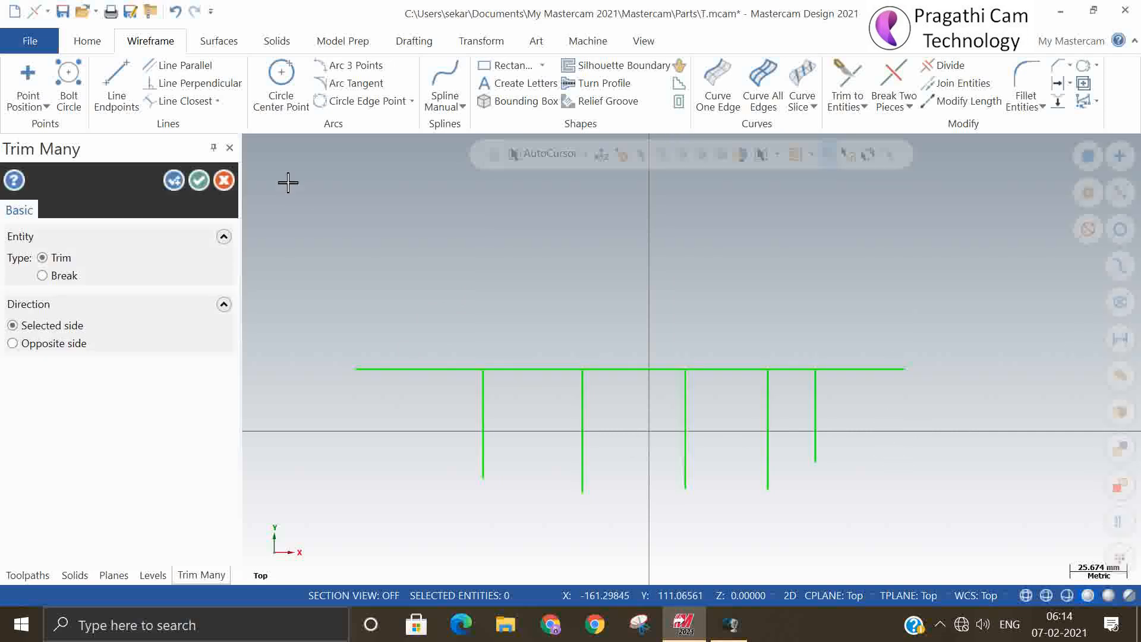
left_click(192, 183)
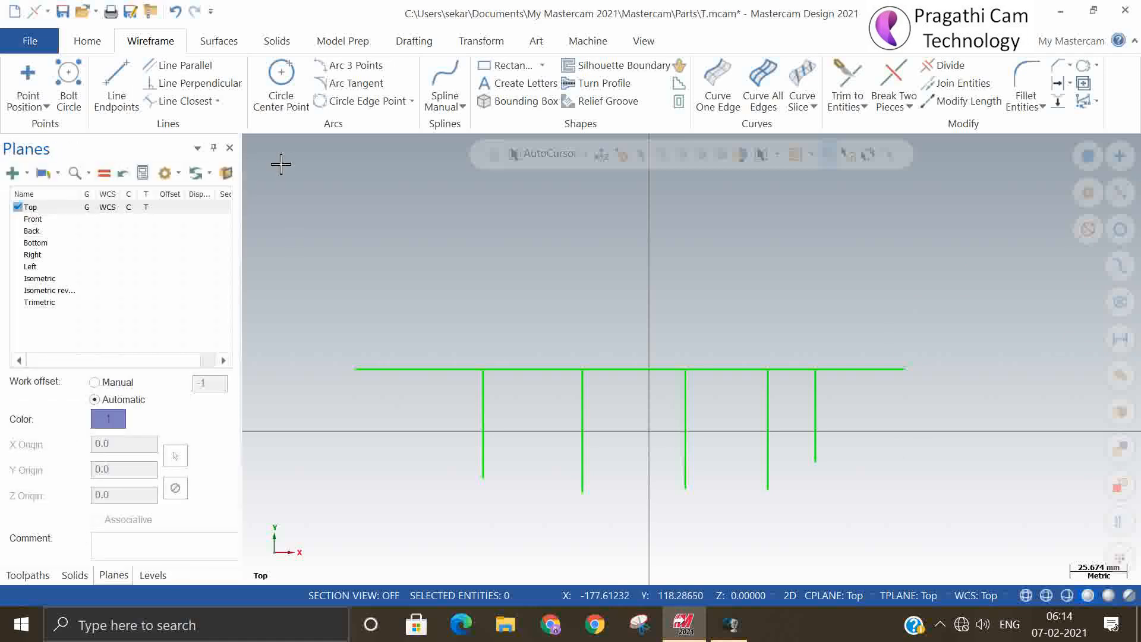
left_click(869, 108)
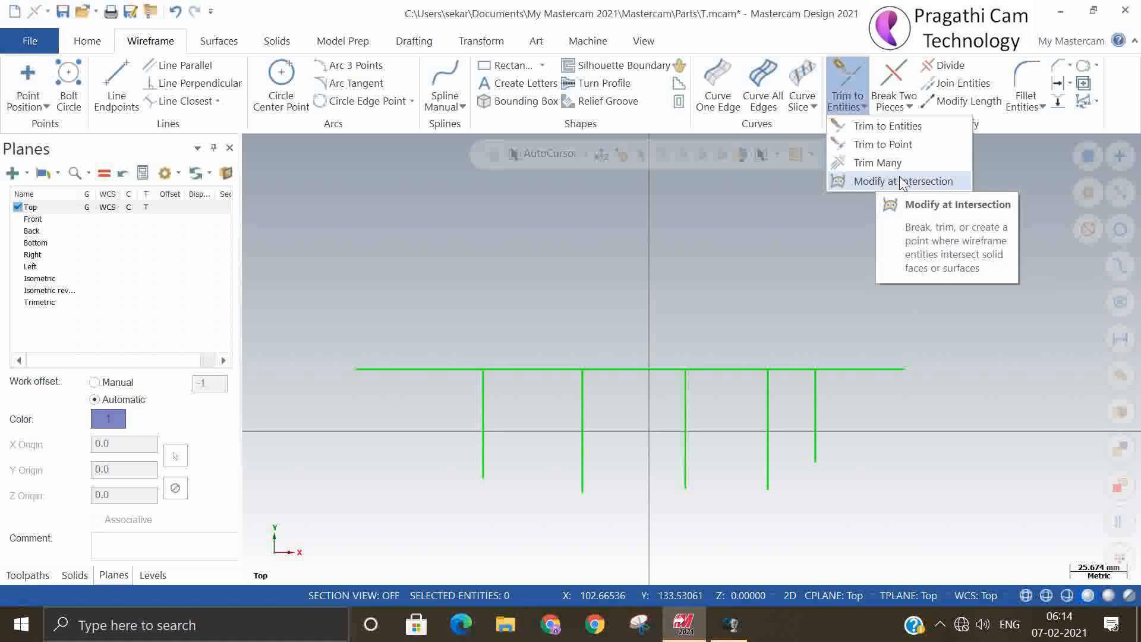
left_click(646, 230)
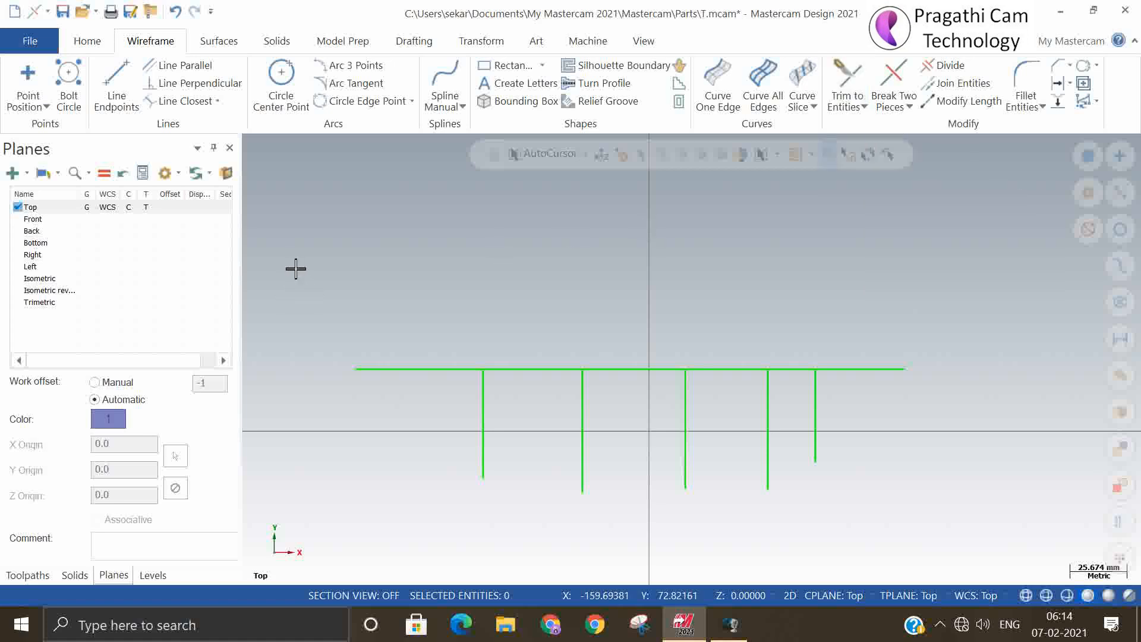
left_click_drag(689, 458, 315, 267)
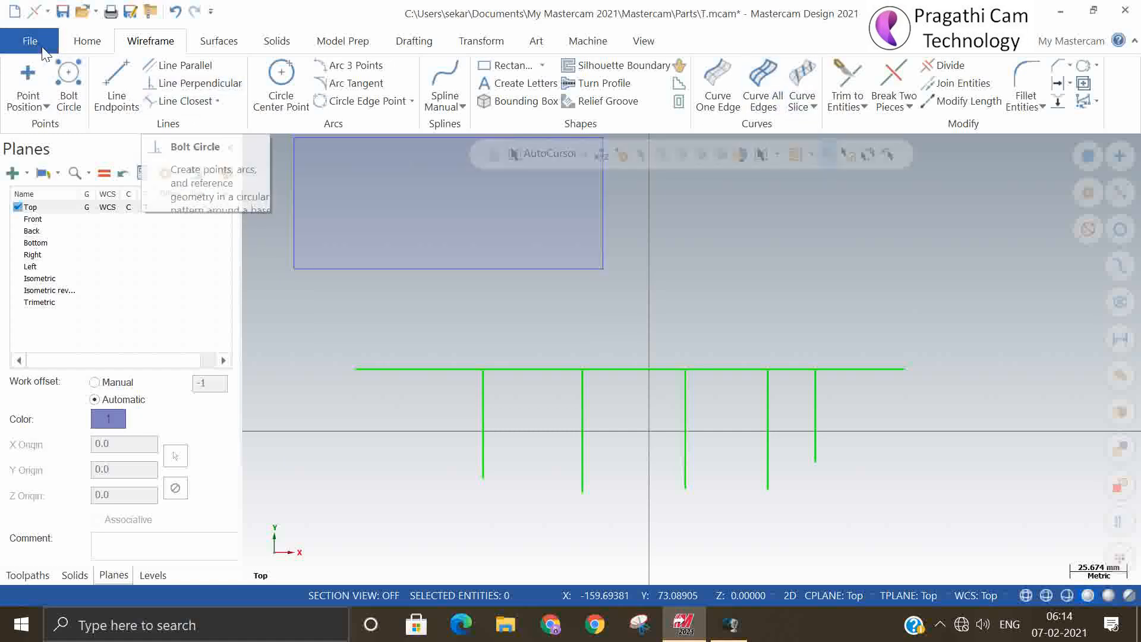
Start a new file without saving the changes to T.mcam
left_click(13, 15)
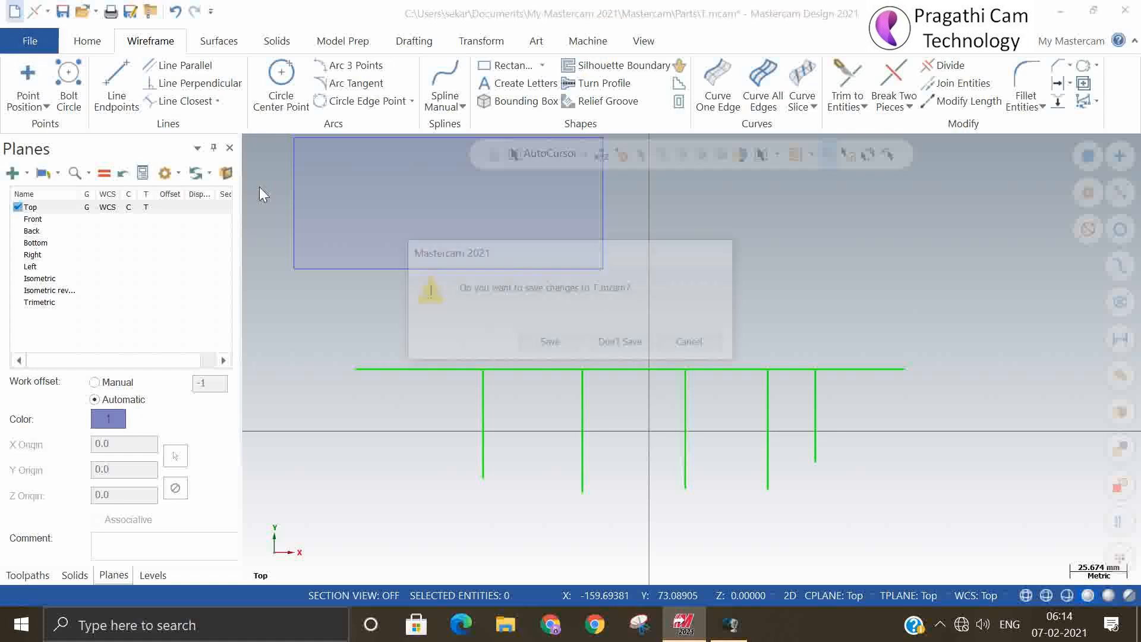
left_click(631, 348)
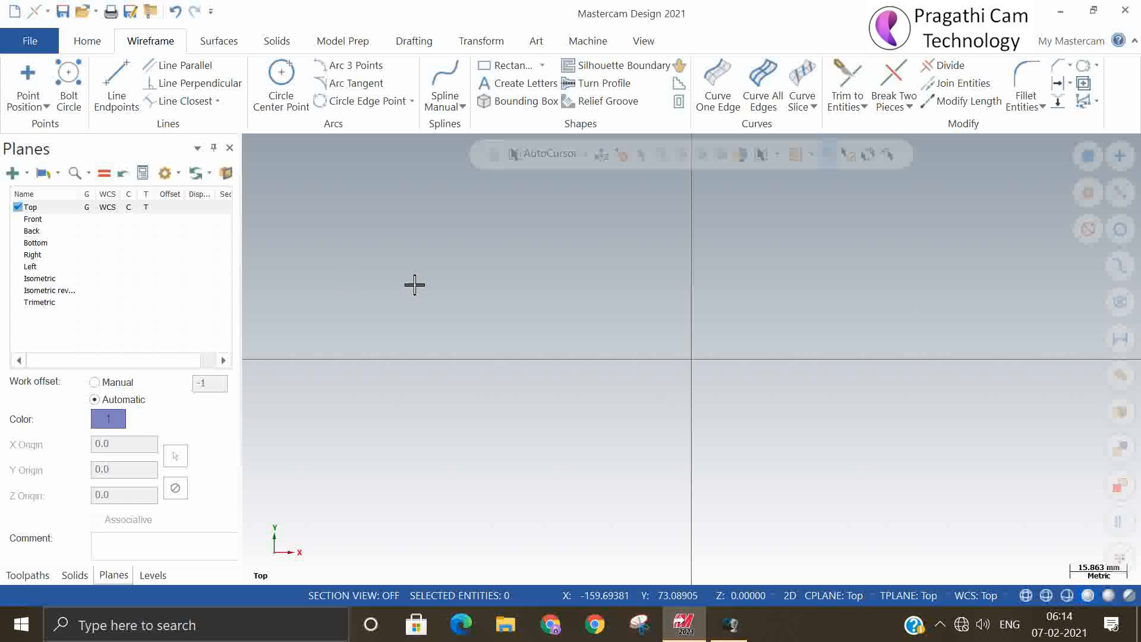
Draw a slanted line about 106 mm long at about 9 degrees and a circle of about 23 mm radius below it
left_click(433, 318)
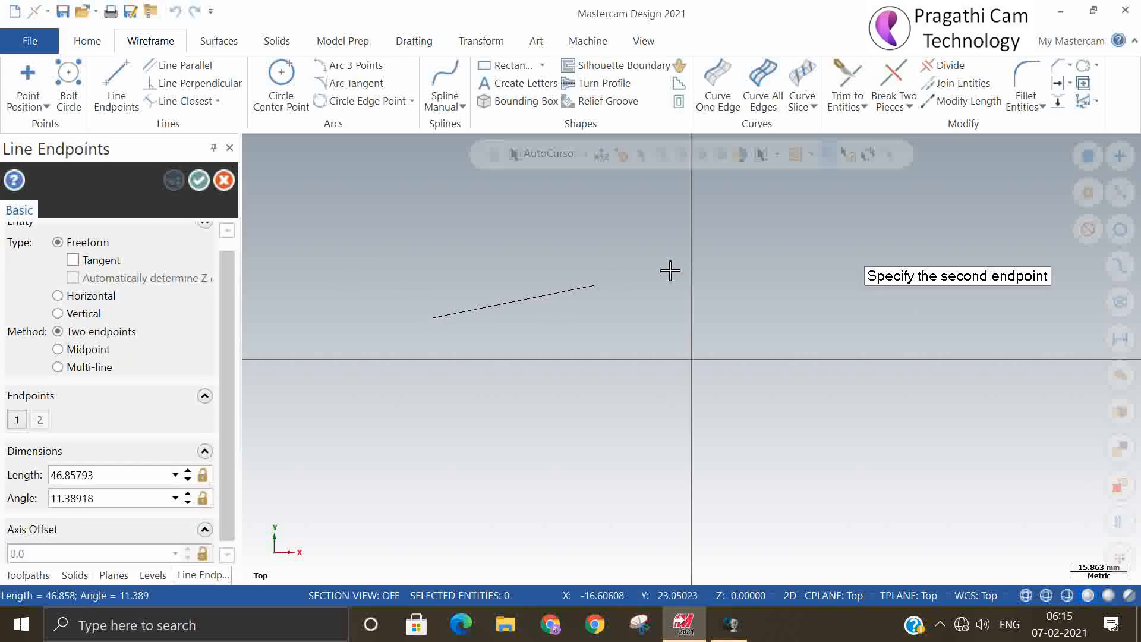
left_click(809, 257)
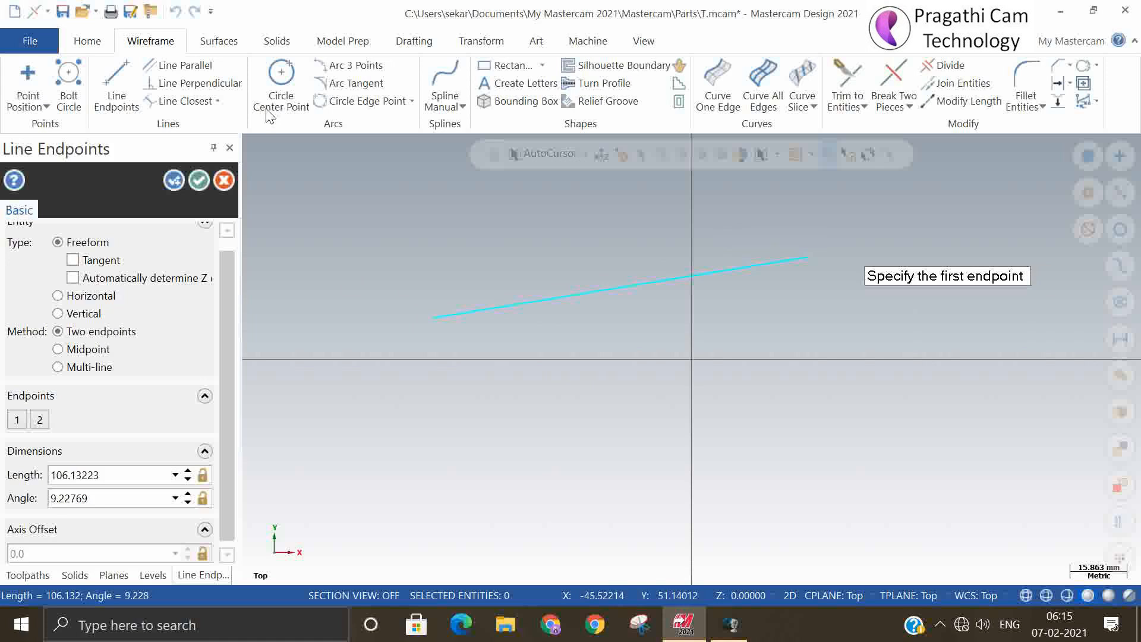
left_click(199, 180)
left_click(281, 86)
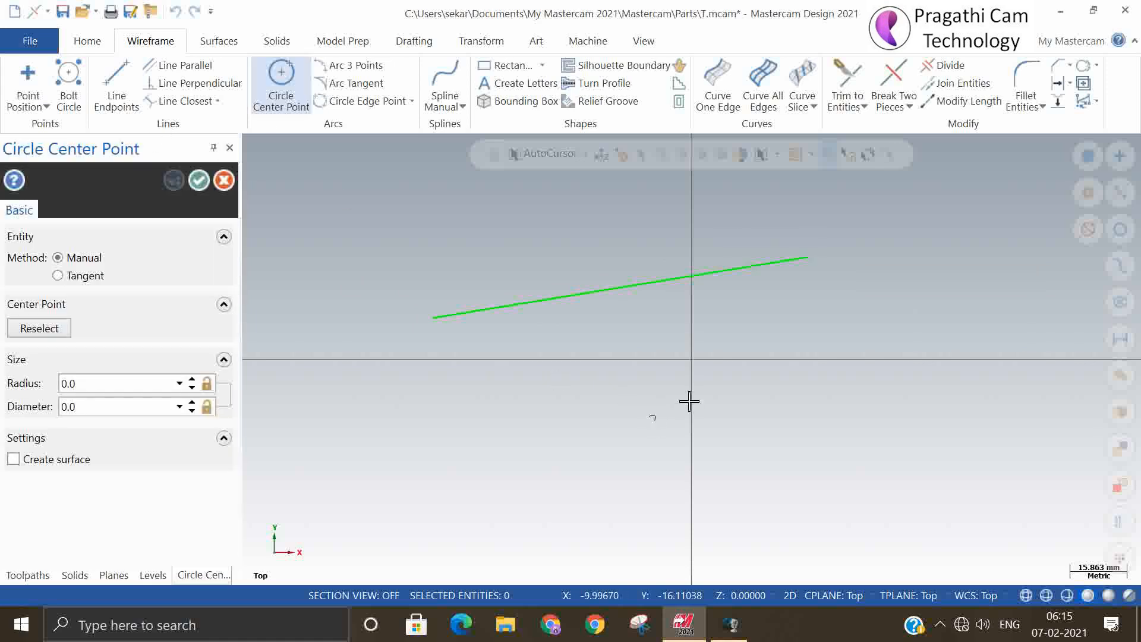
left_click(736, 385)
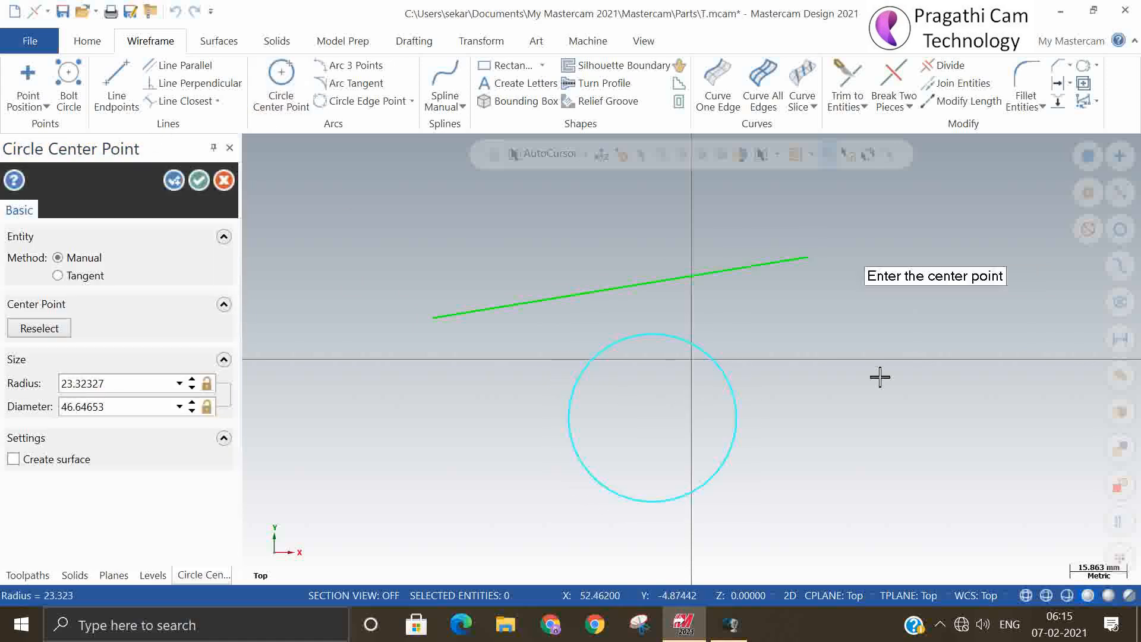
Draw a manual spline that curves from the right of the circle up and over the slanted line
left_click(449, 82)
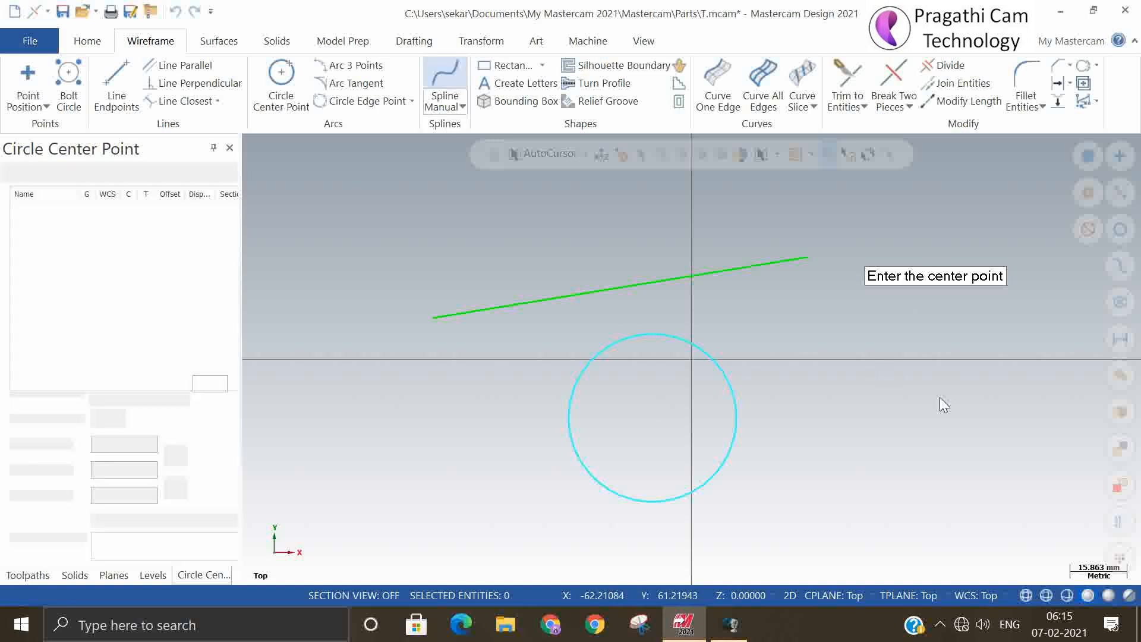
left_click(991, 430)
left_click(882, 359)
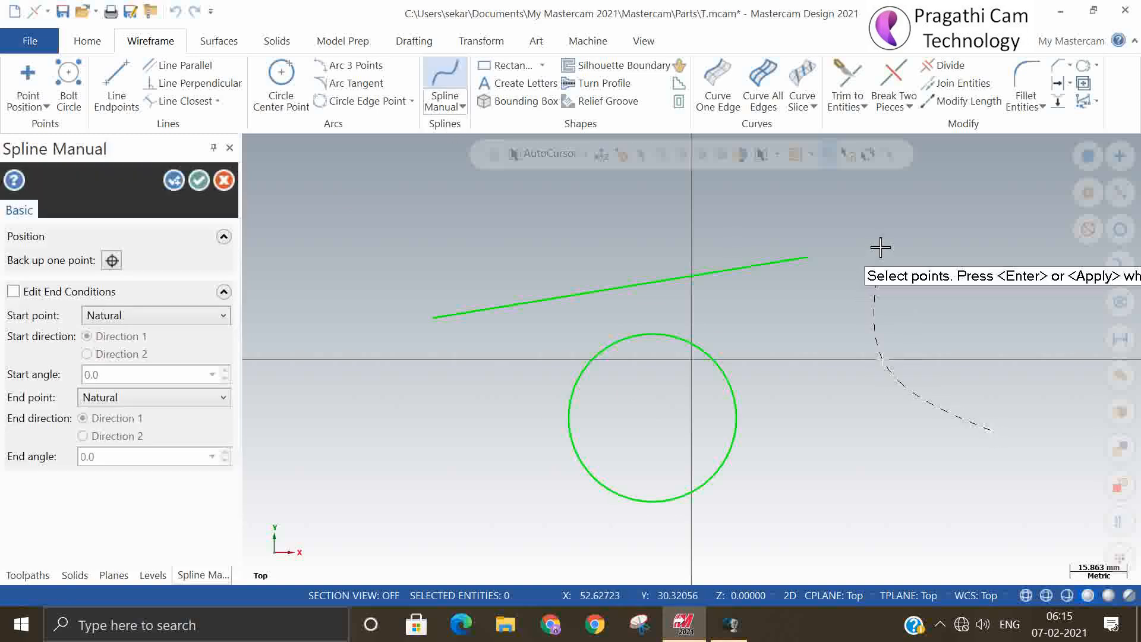
left_click(881, 247)
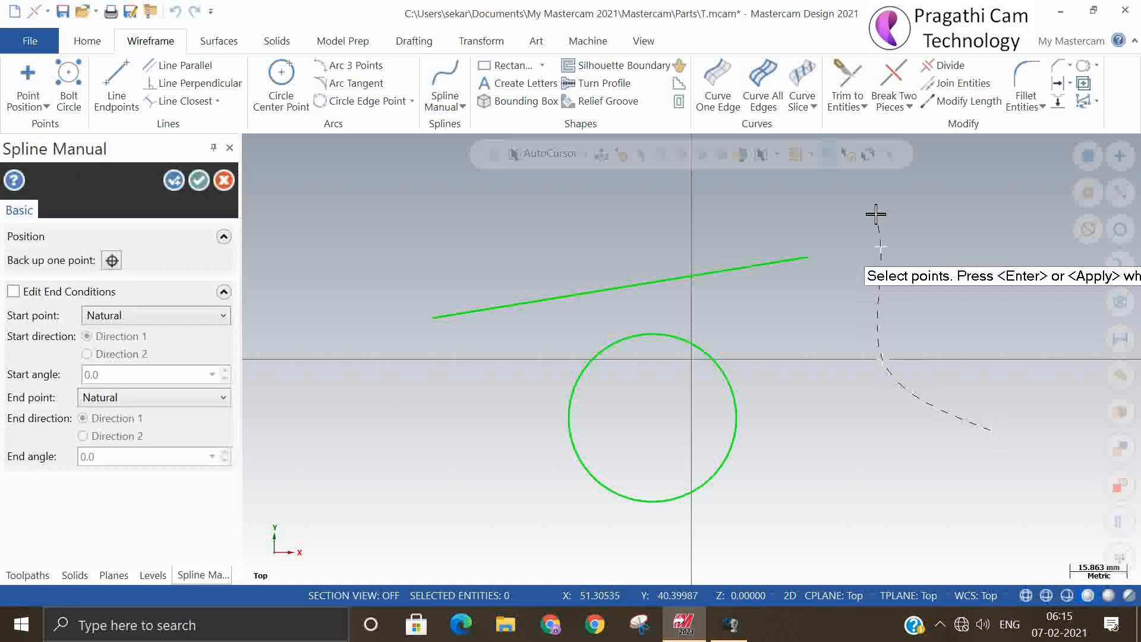
left_click(575, 205)
left_click(199, 180)
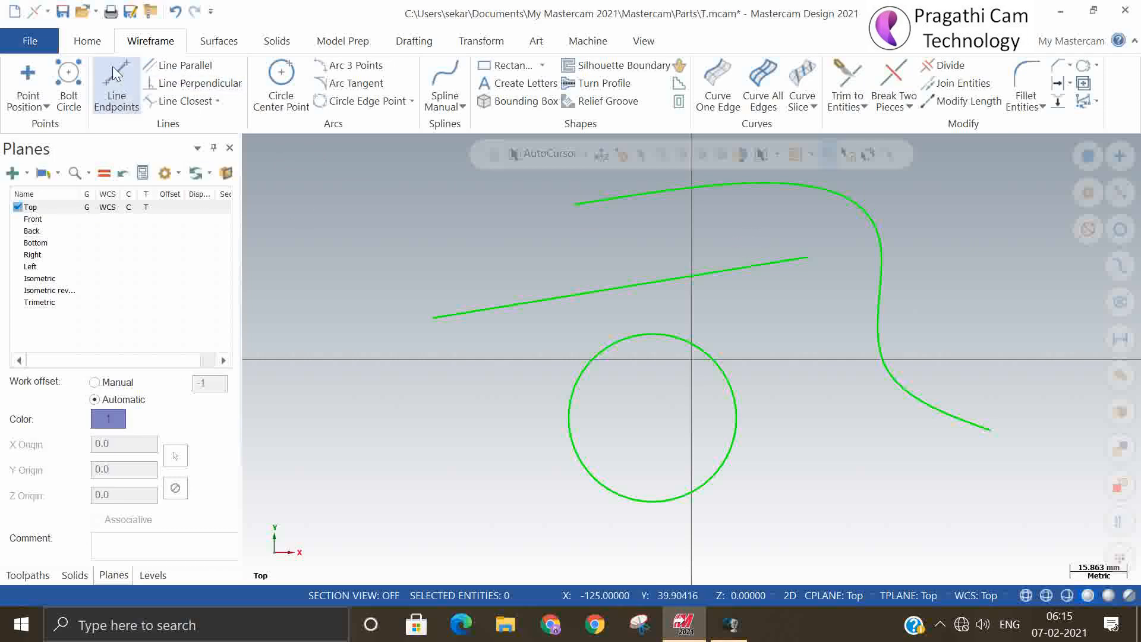
Draw a steep line about 78 mm long at about 284 degrees, left of the slanted line and circle
left_click(359, 288)
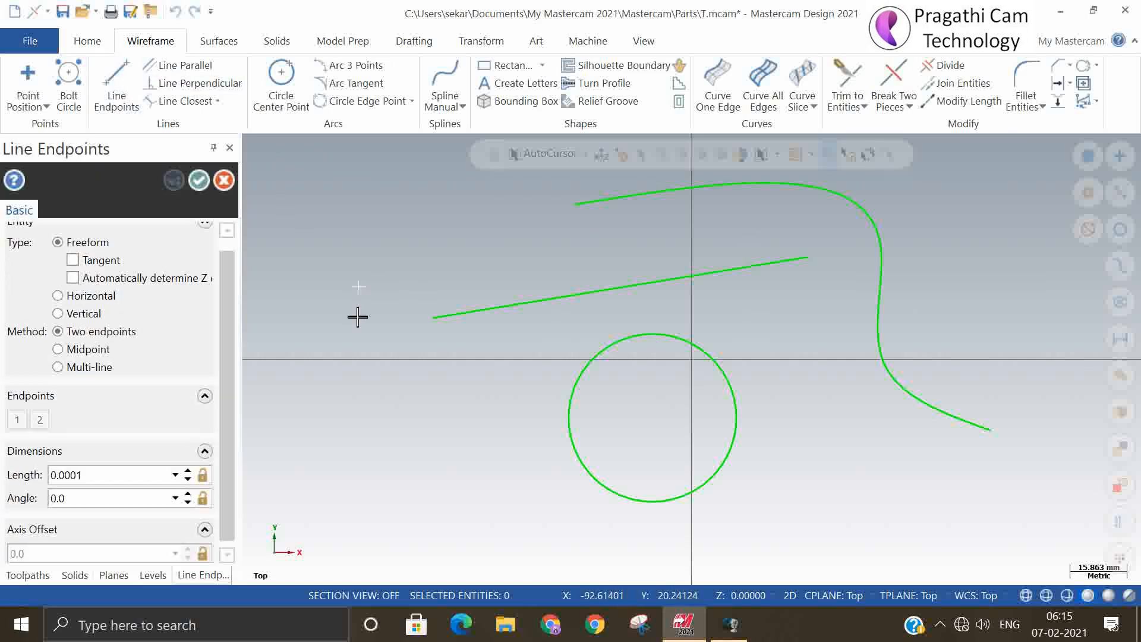
left_click(426, 558)
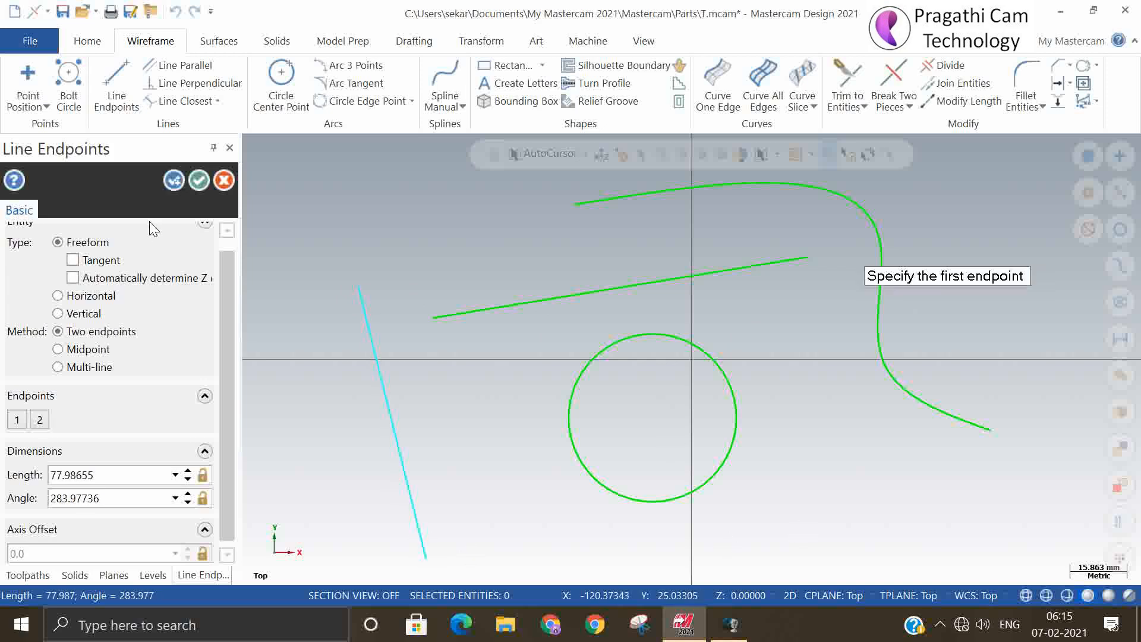
left_click(198, 181)
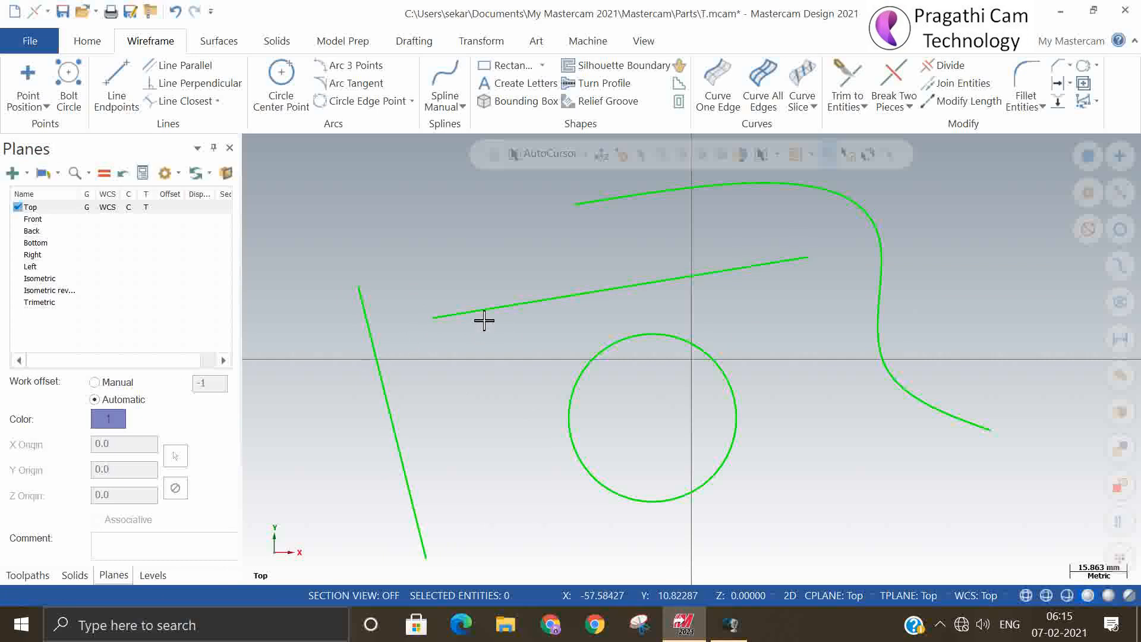
Join the steep line and the slanted line at a corner with Trim 2 entities, keeping the lower and right portions
left_click(845, 83)
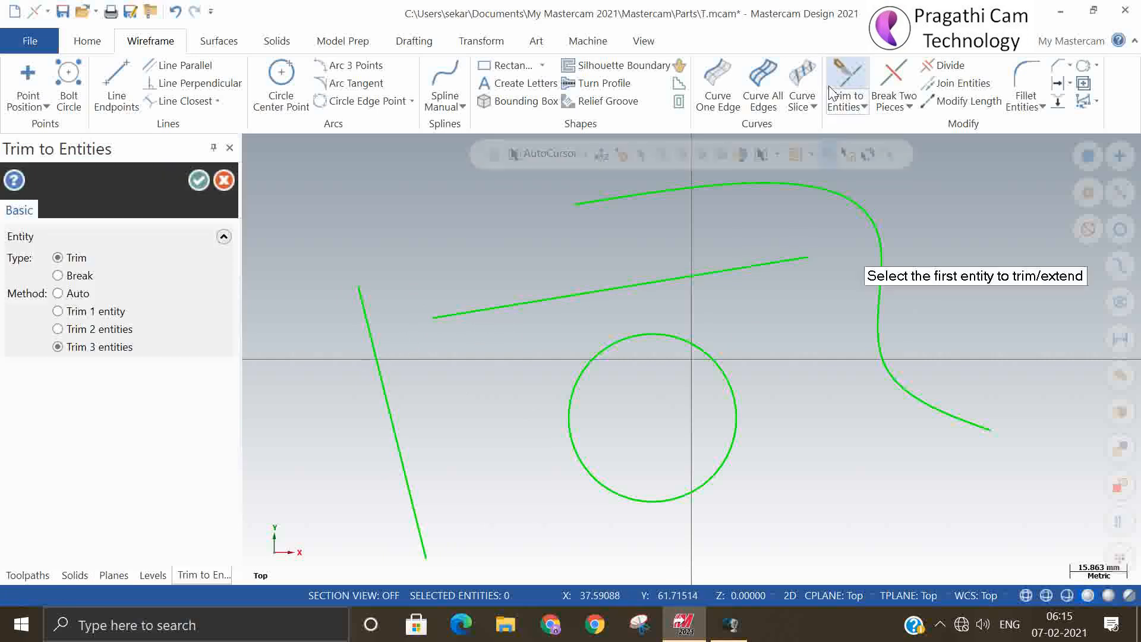
left_click(397, 466)
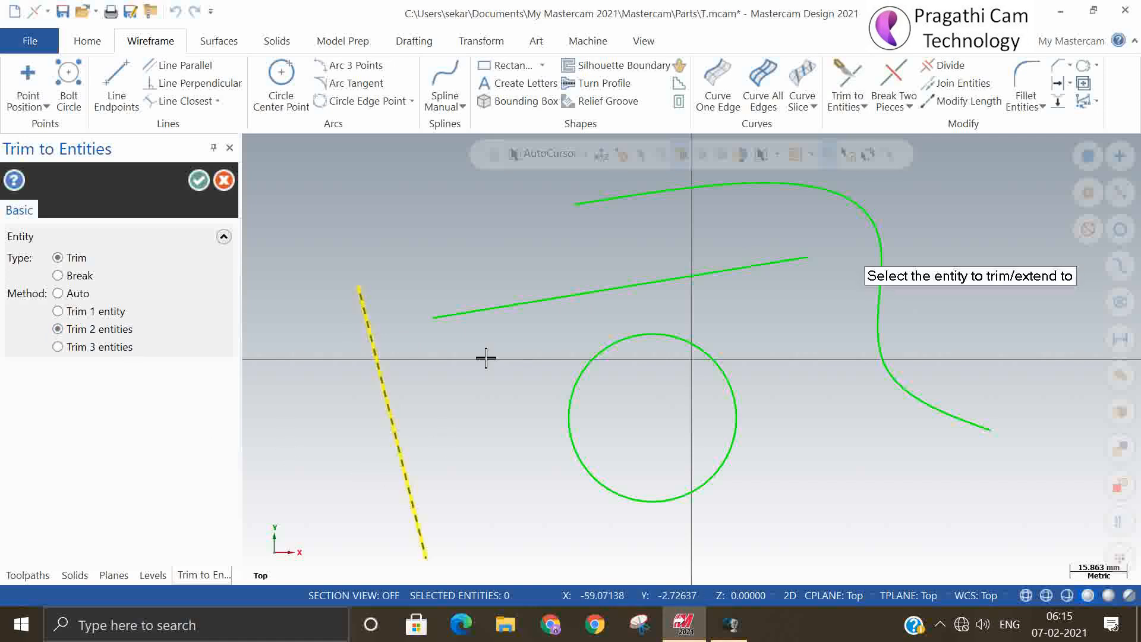
left_click(505, 312)
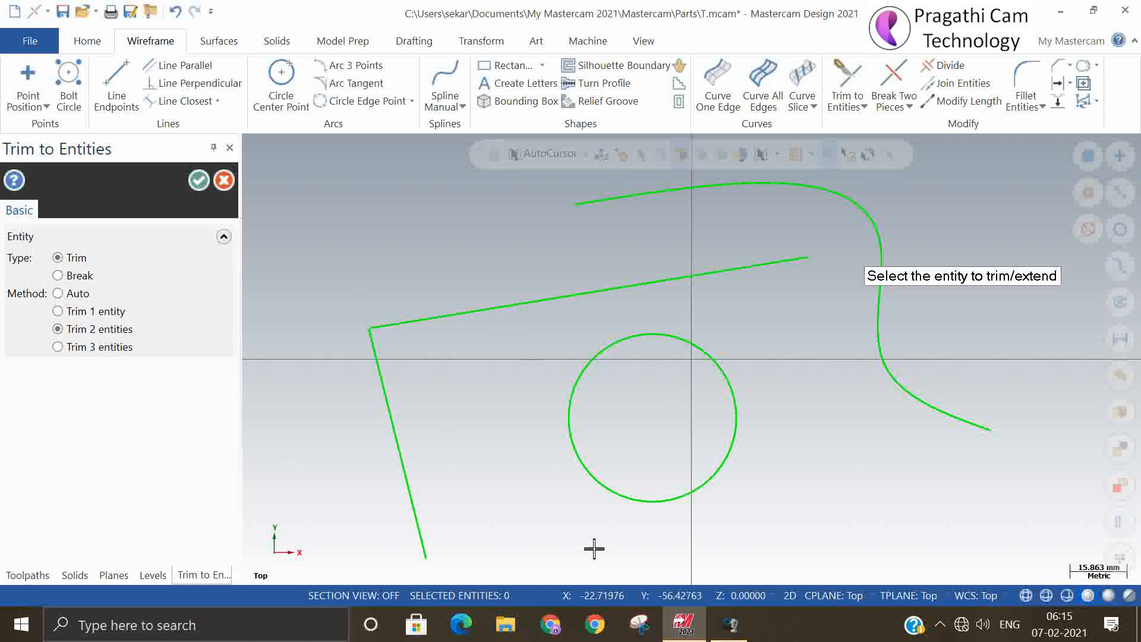
Undo the corner join between the steep and slanted lines, and redo it with Trim 2 entities, keeping the lower and right portions
left_click(220, 183)
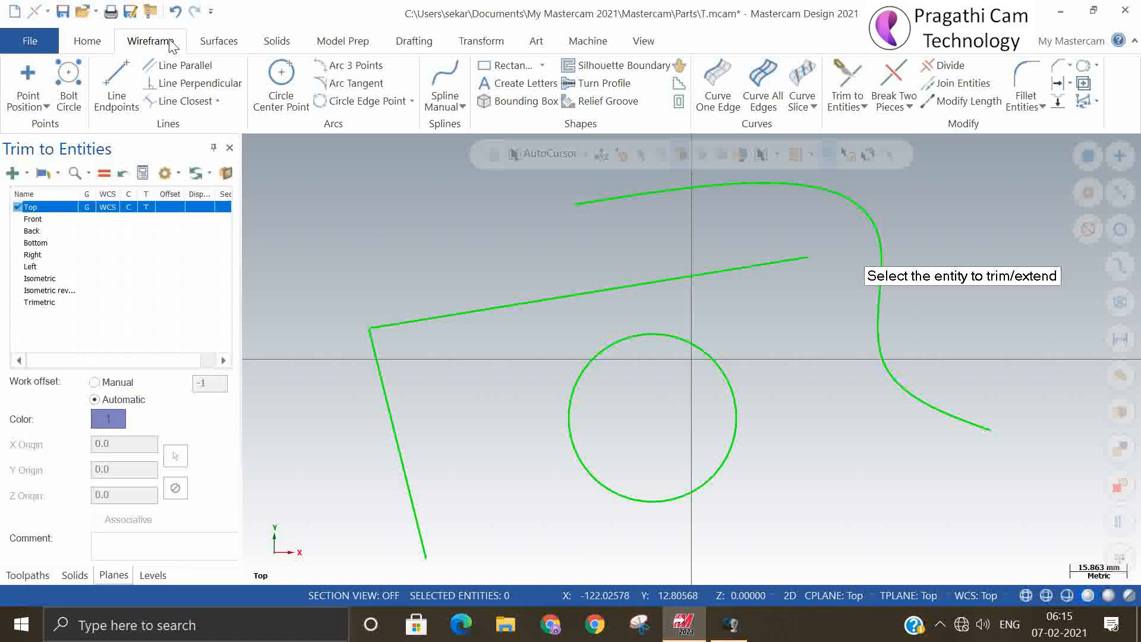
left_click(174, 11)
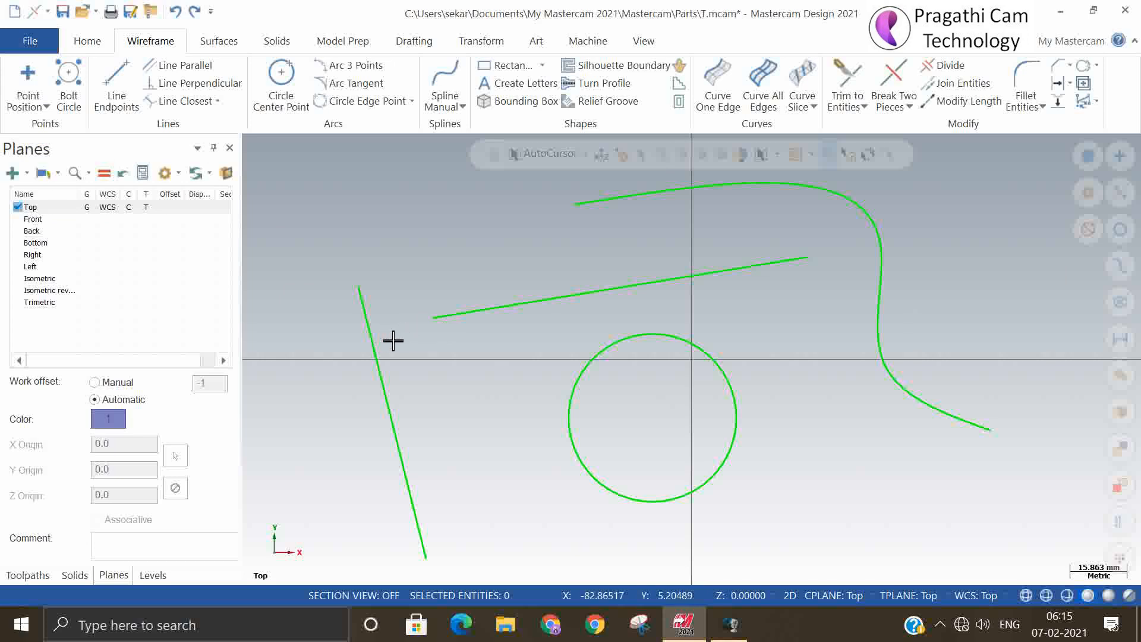
left_click(849, 76)
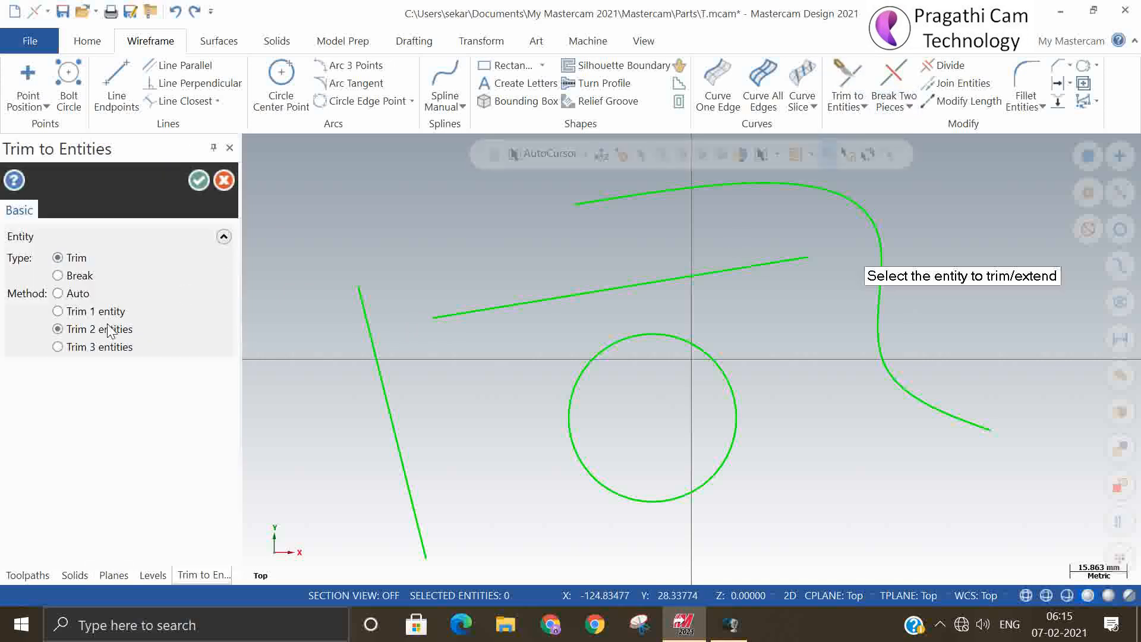
left_click(397, 447)
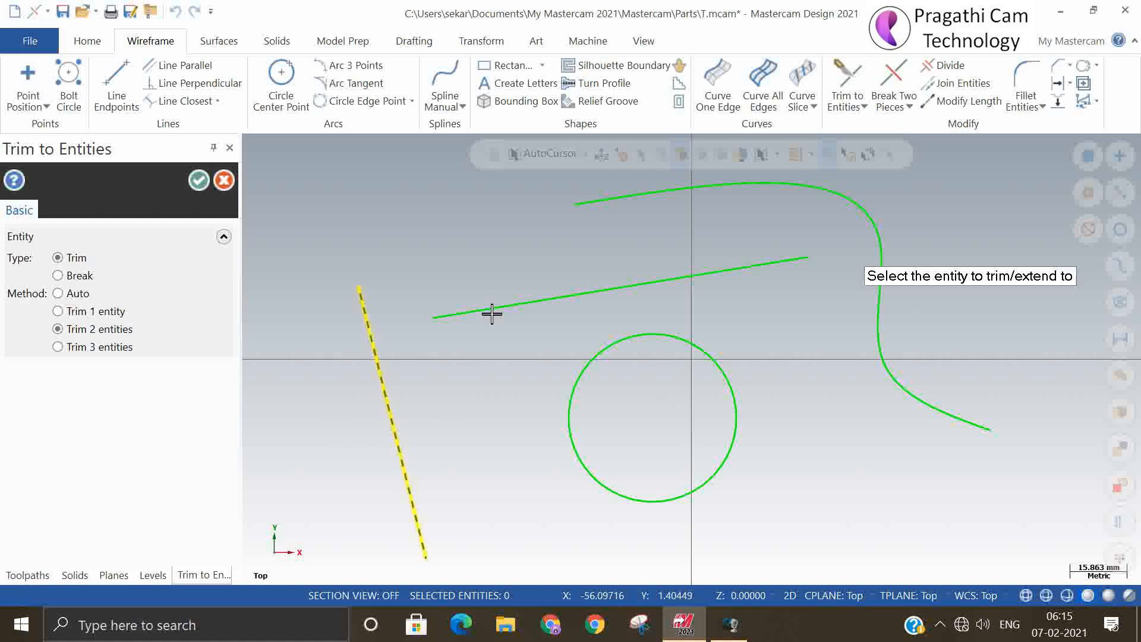
left_click(492, 314)
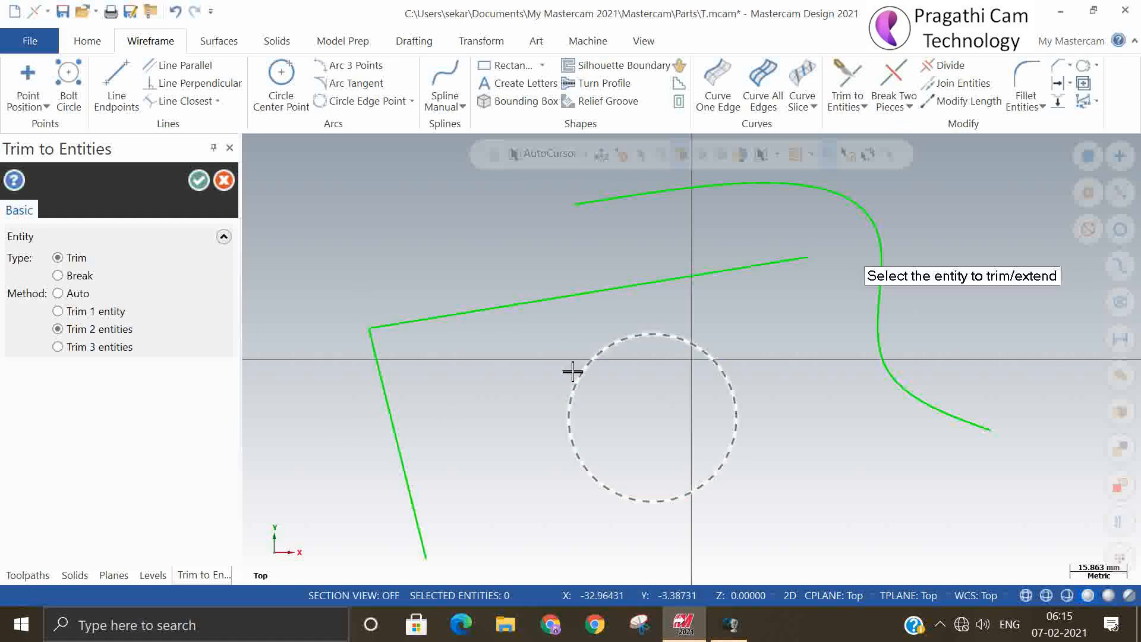
left_click(208, 187)
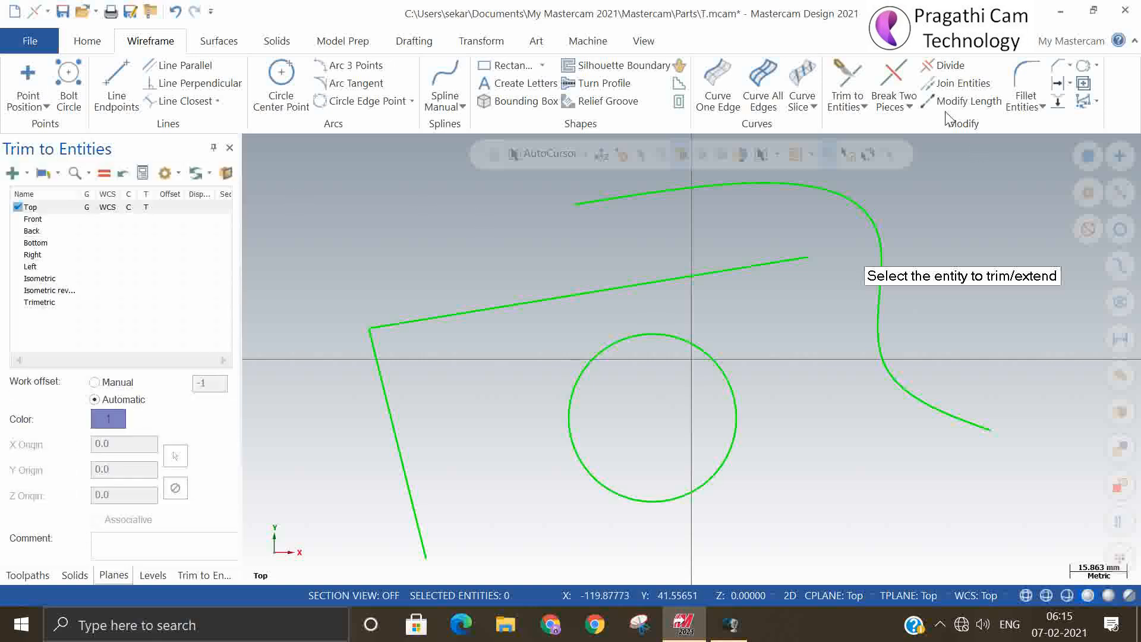
Use Break Two Pieces on the circle, first at its right quadrant point and again at its top
left_click(895, 80)
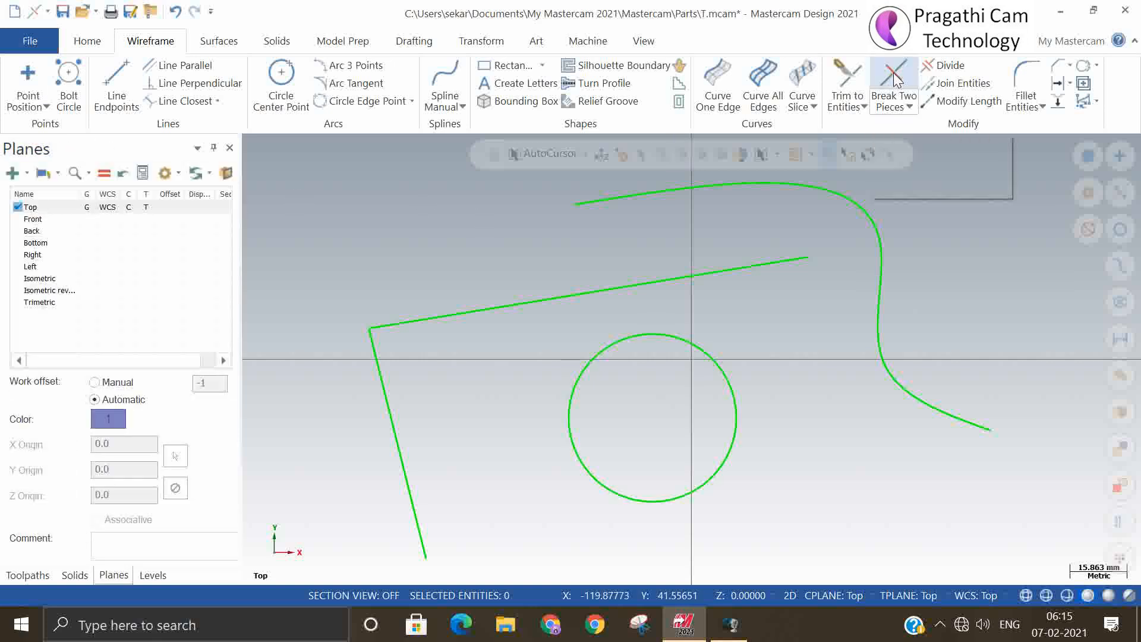
left_click(641, 340)
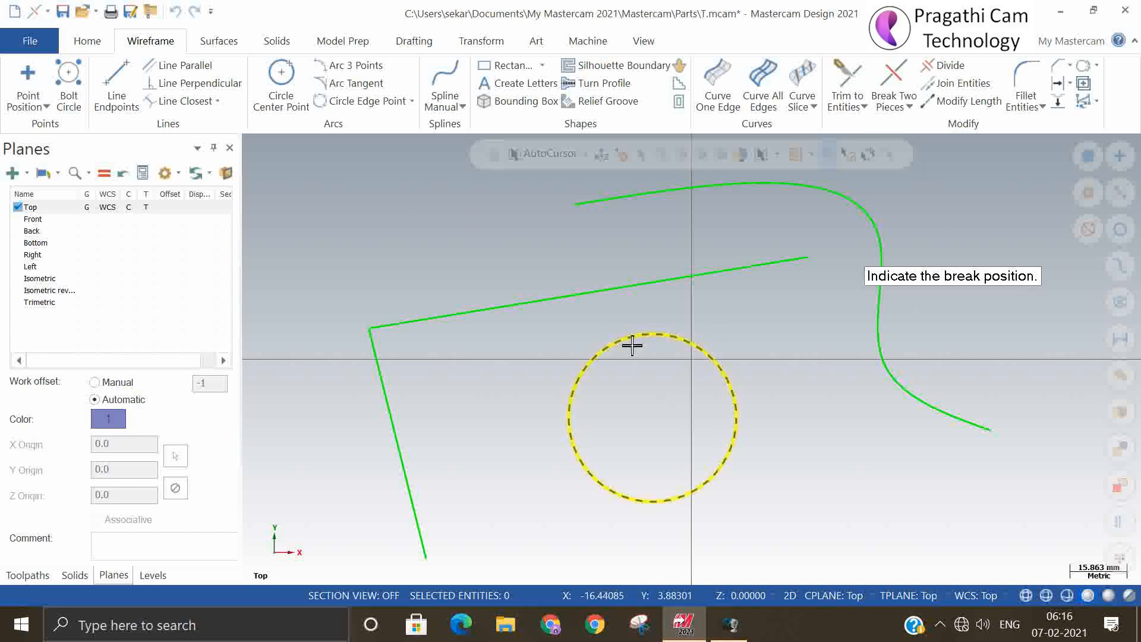
left_click(738, 419)
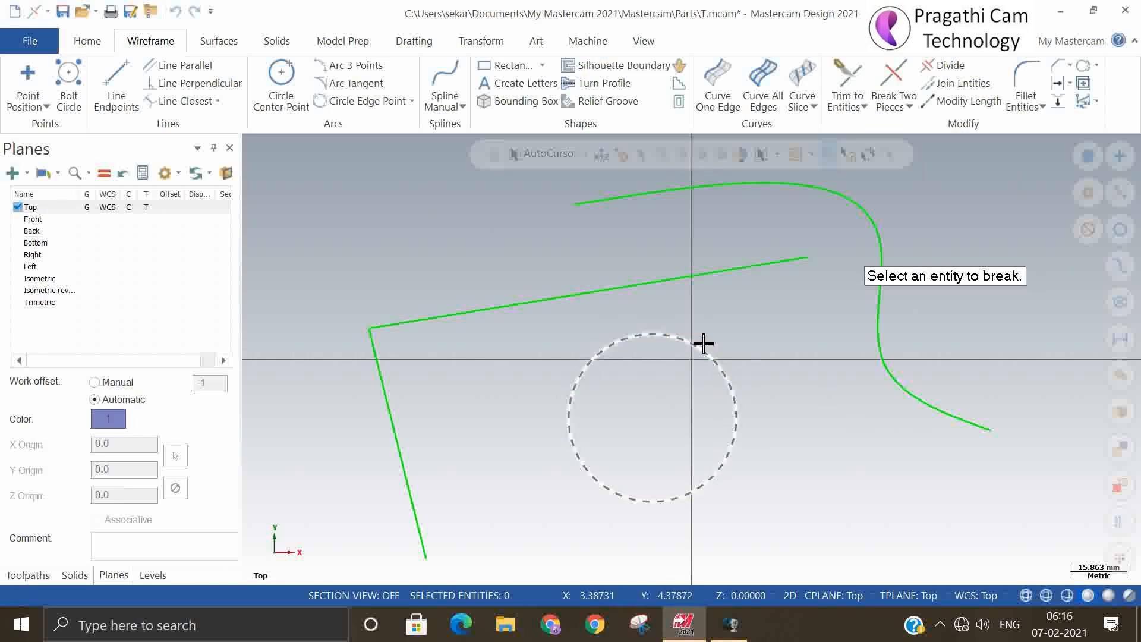
left_click(648, 335)
left_click(651, 336)
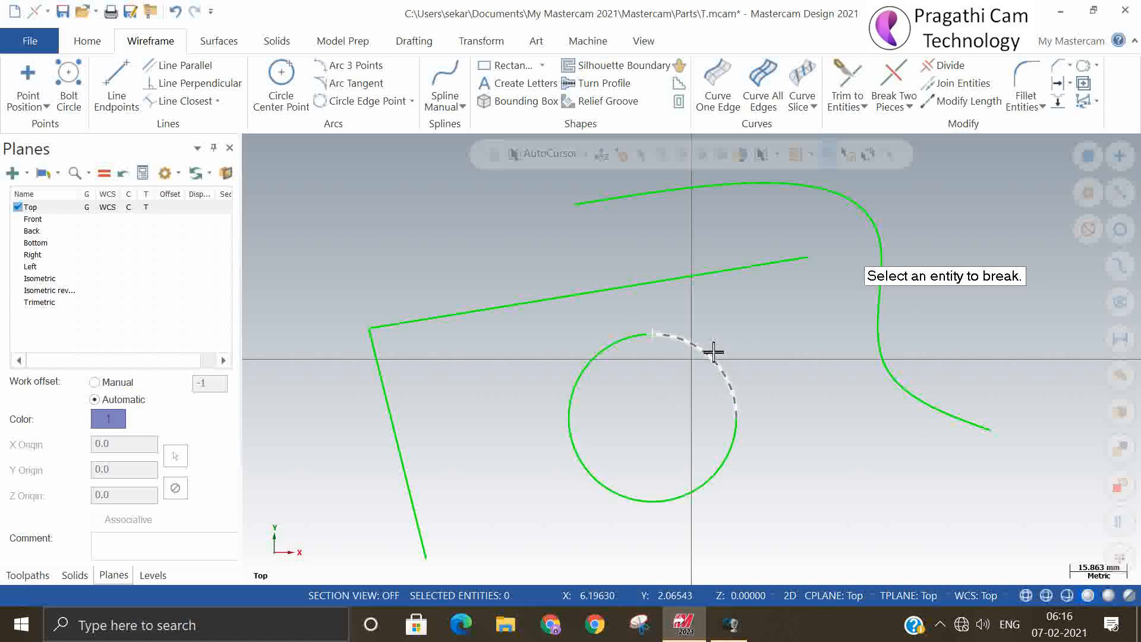
Break the slanted line and the steep line near their middles, and the spline at its upper-right bend
left_click(642, 290)
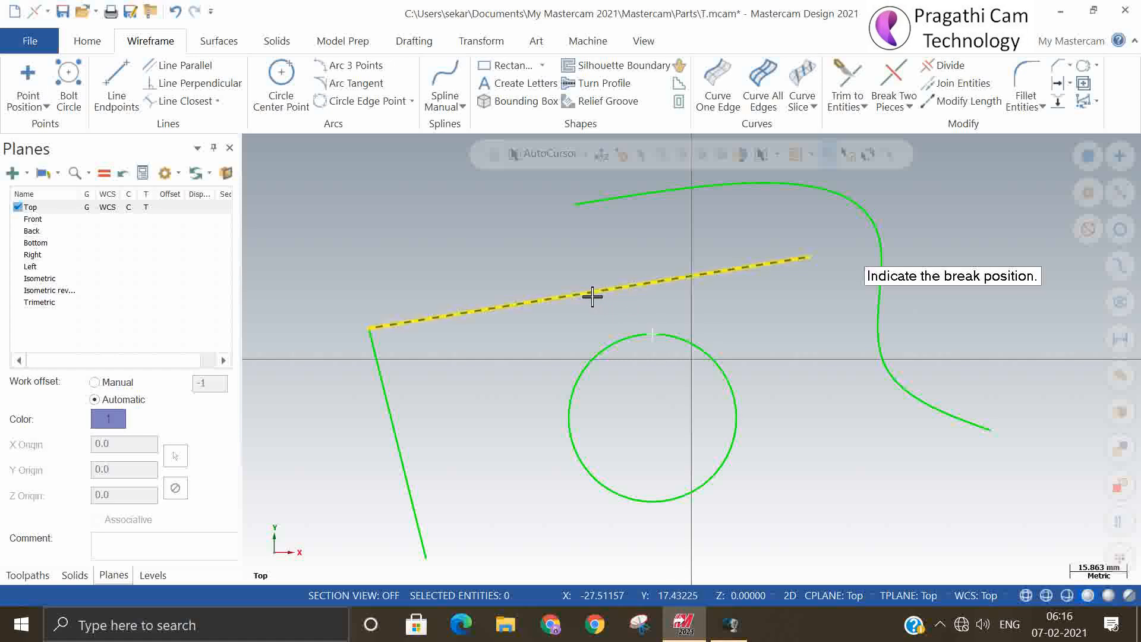
left_click(592, 296)
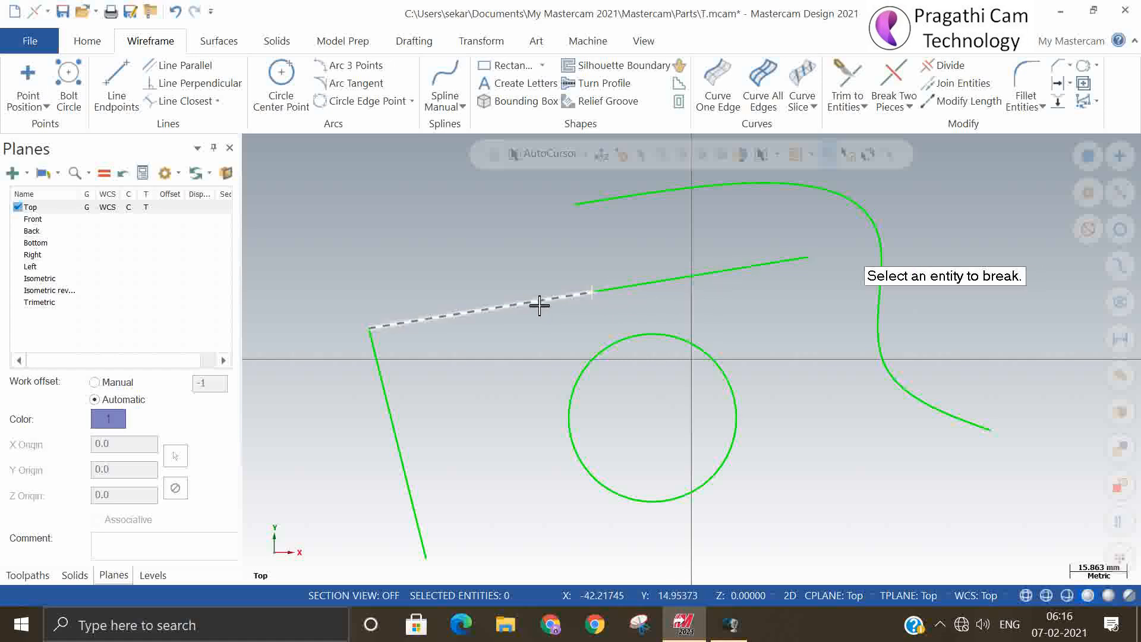
left_click(740, 184)
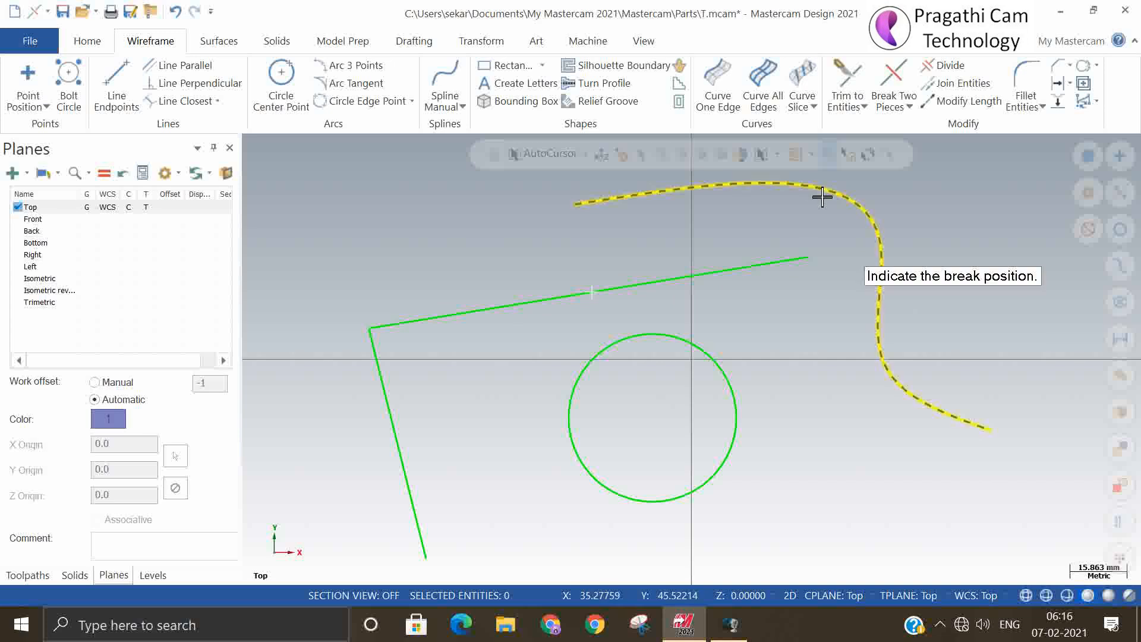
left_click(860, 207)
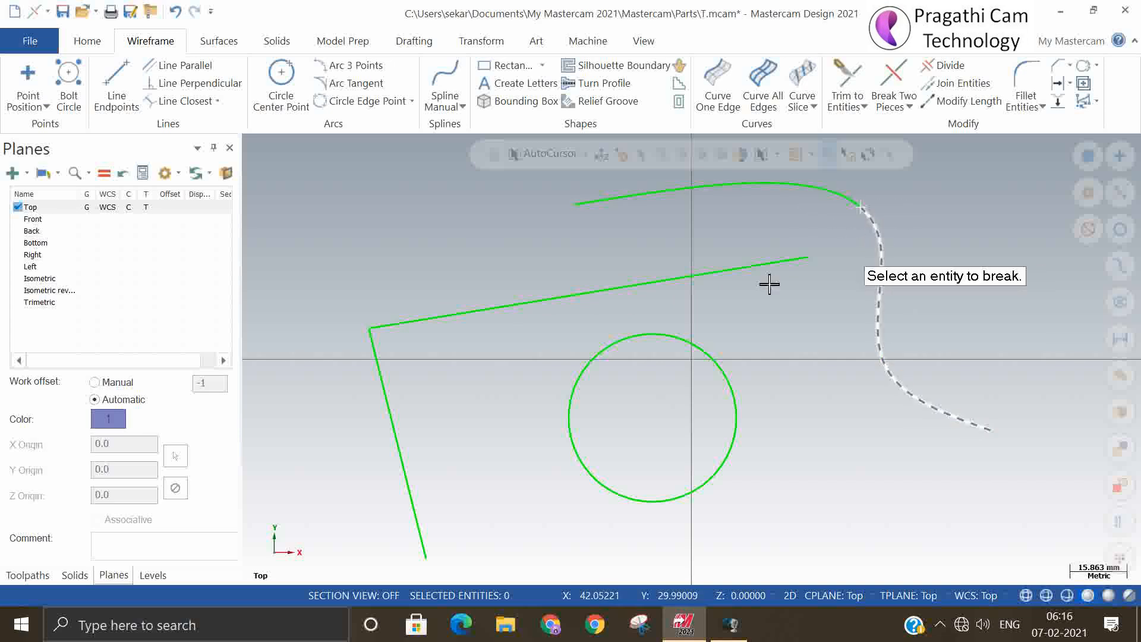
left_click(396, 433)
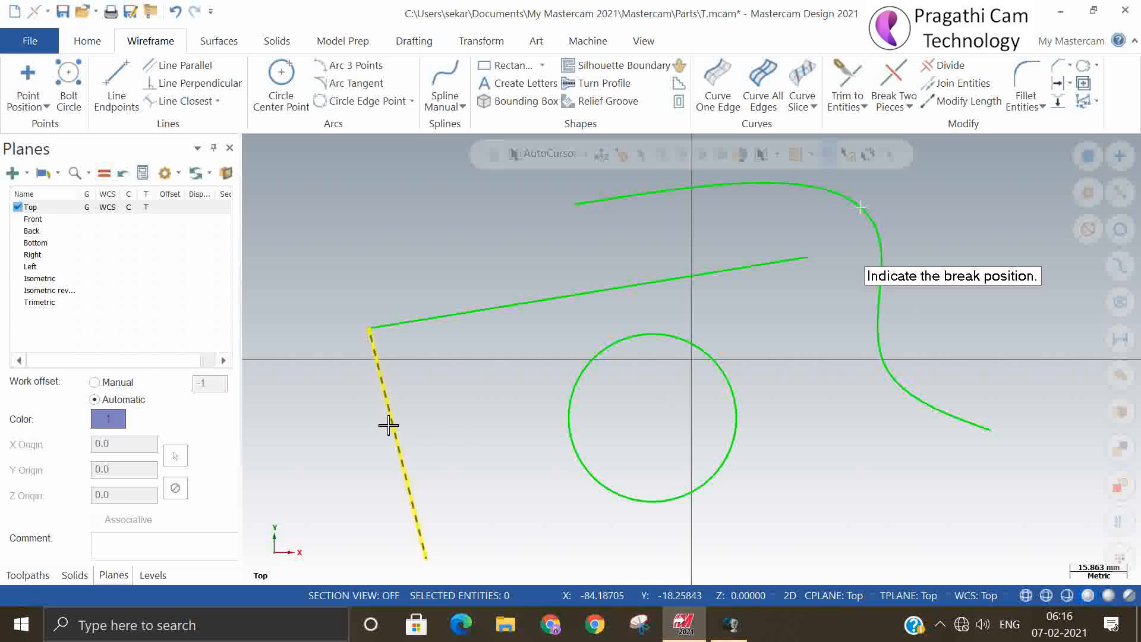
left_click(389, 425)
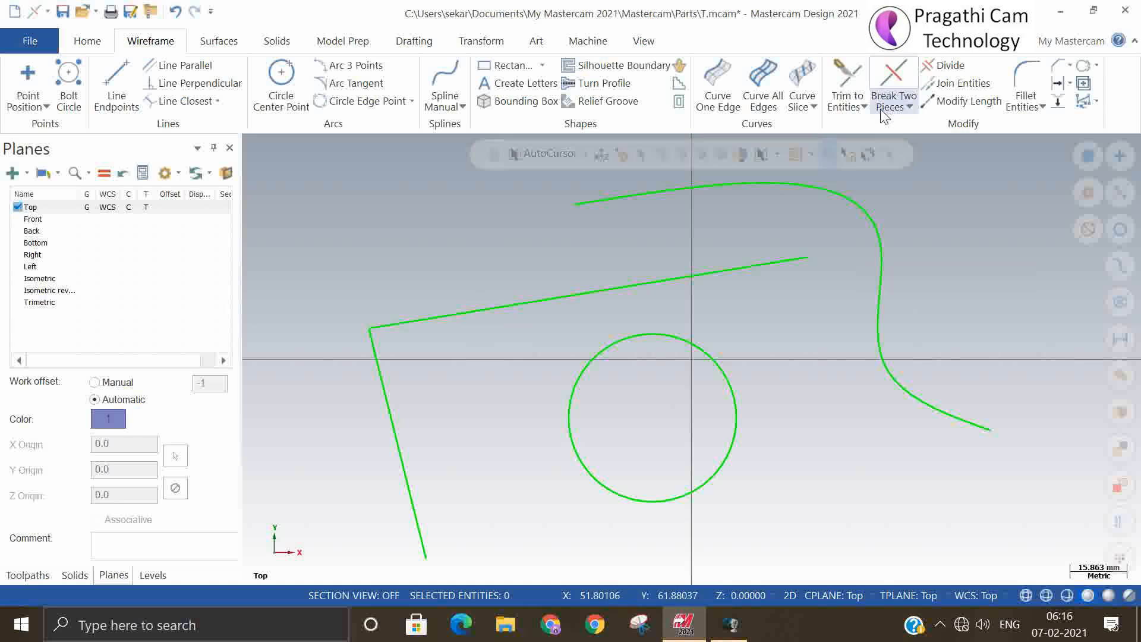
Delete the lines, circle pieces and spline to clear the drawing
left_click(911, 110)
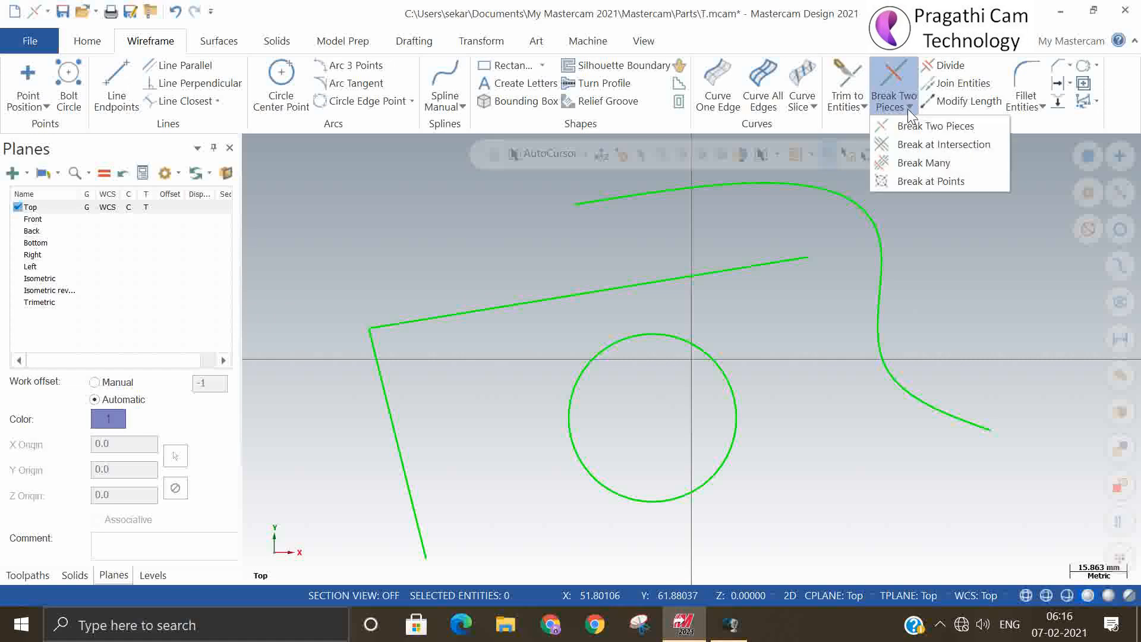
left_click(508, 272)
scroll(639, 336, "down", 3)
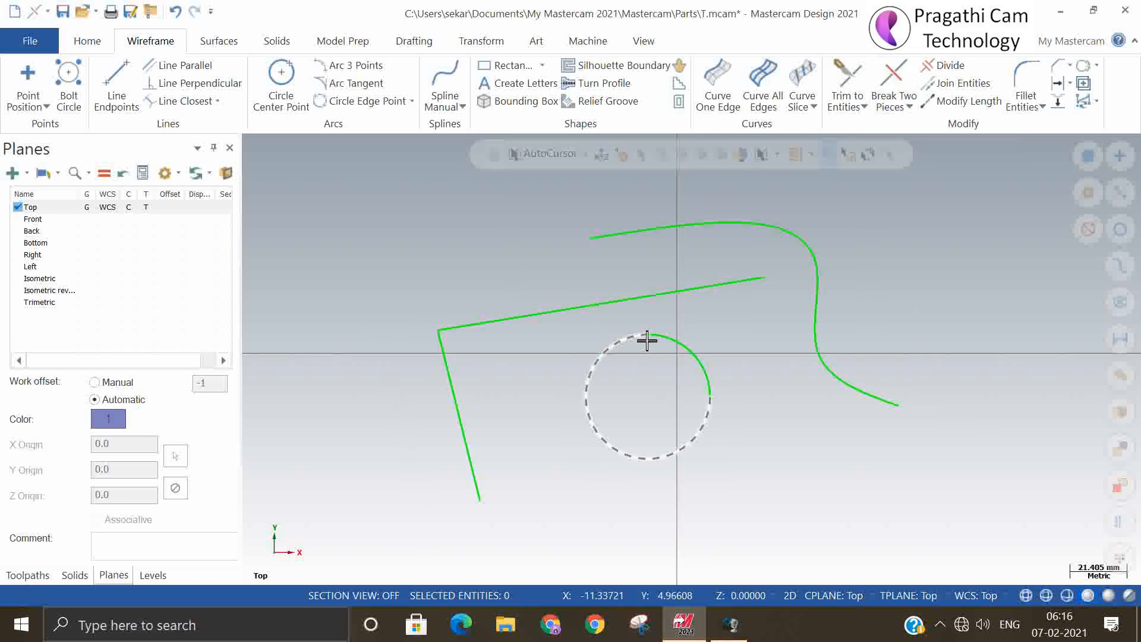
scroll(646, 340, "down", 1)
left_click_drag(408, 178, 925, 532)
key("Delete")
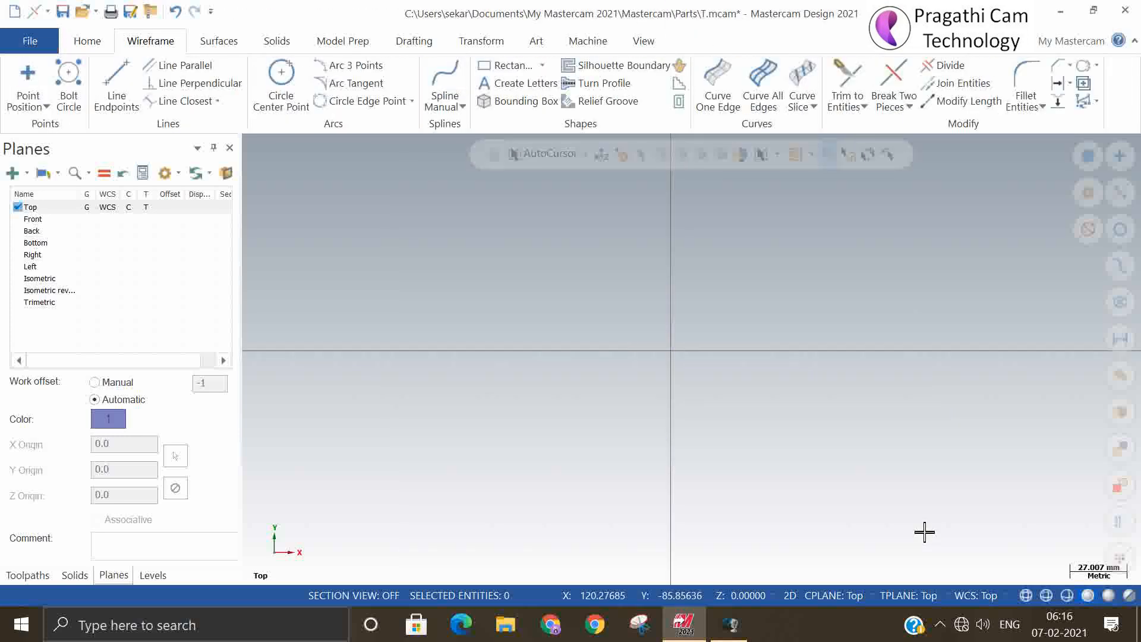
Draw three upright lines side by side, about 127 mm at 272 degrees, 106 mm at 270 degrees and 110 mm at 283 degrees
left_click(116, 79)
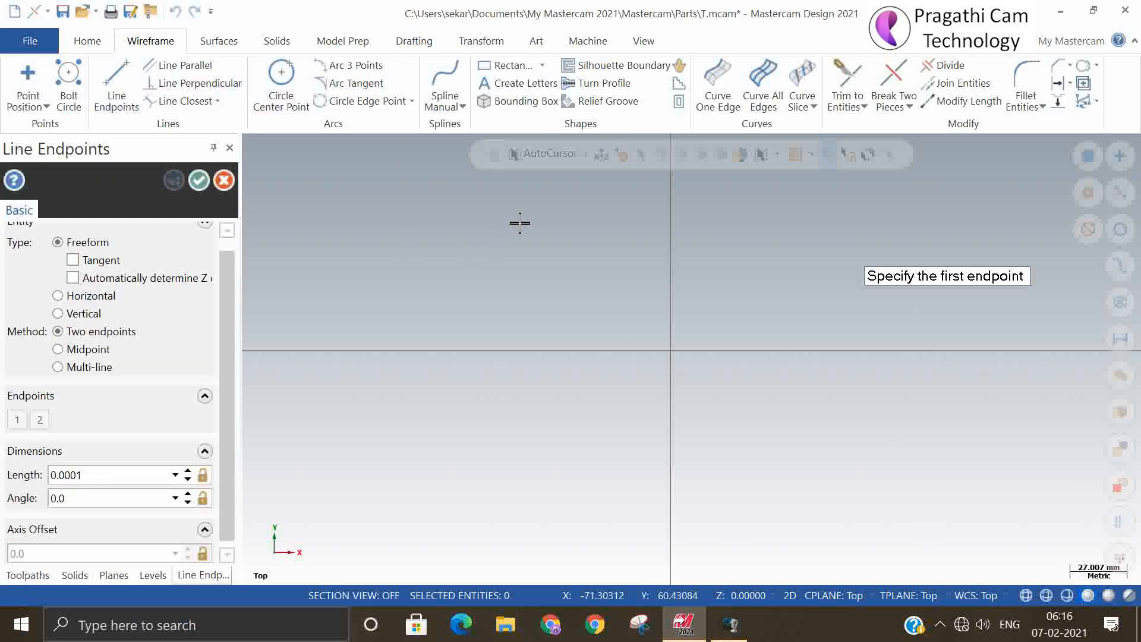
left_click(520, 224)
left_click(530, 488)
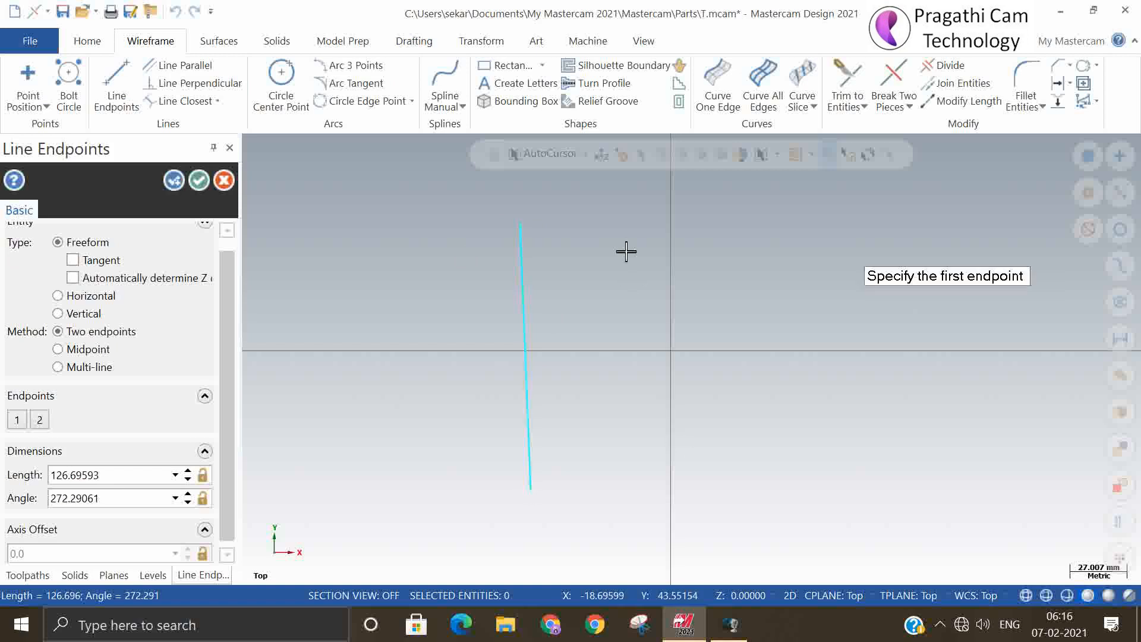
left_click(624, 244)
left_click(624, 468)
left_click(714, 247)
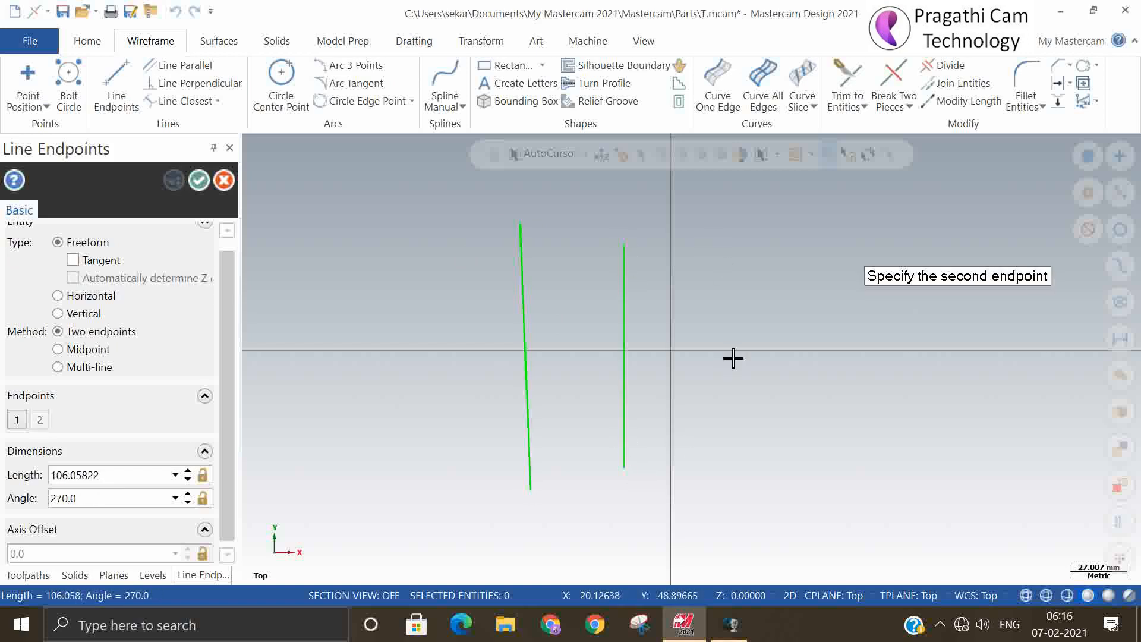
left_click(764, 474)
Draw a slightly rising line across the three upright lines and a horizontal line about 153 mm long across them below it
left_click(461, 327)
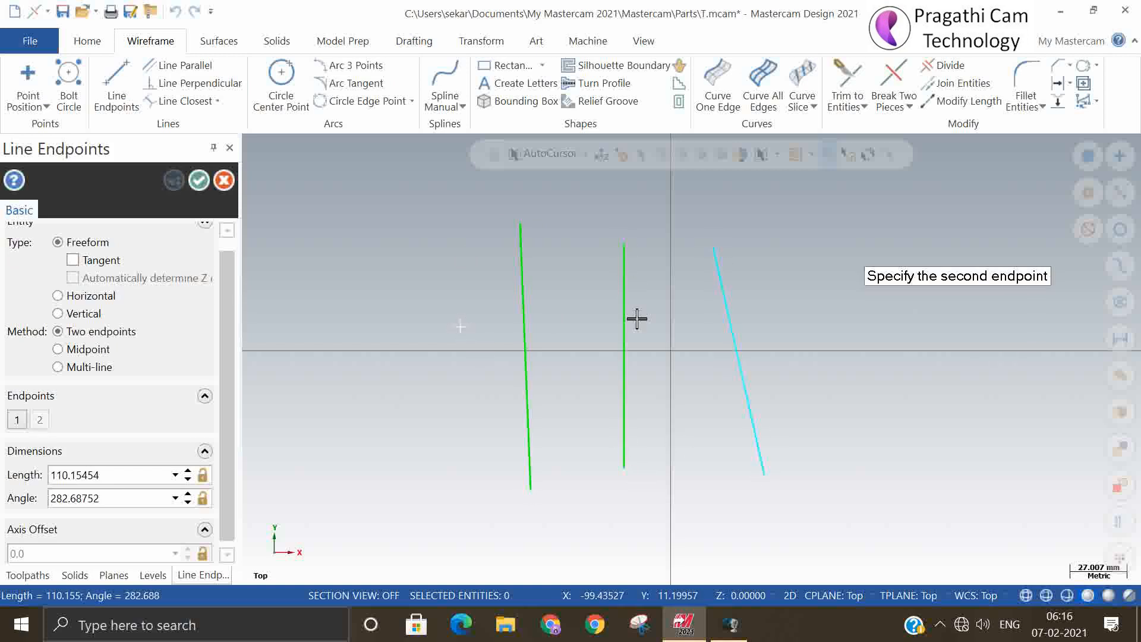
left_click(754, 303)
left_click(495, 409)
left_click(818, 409)
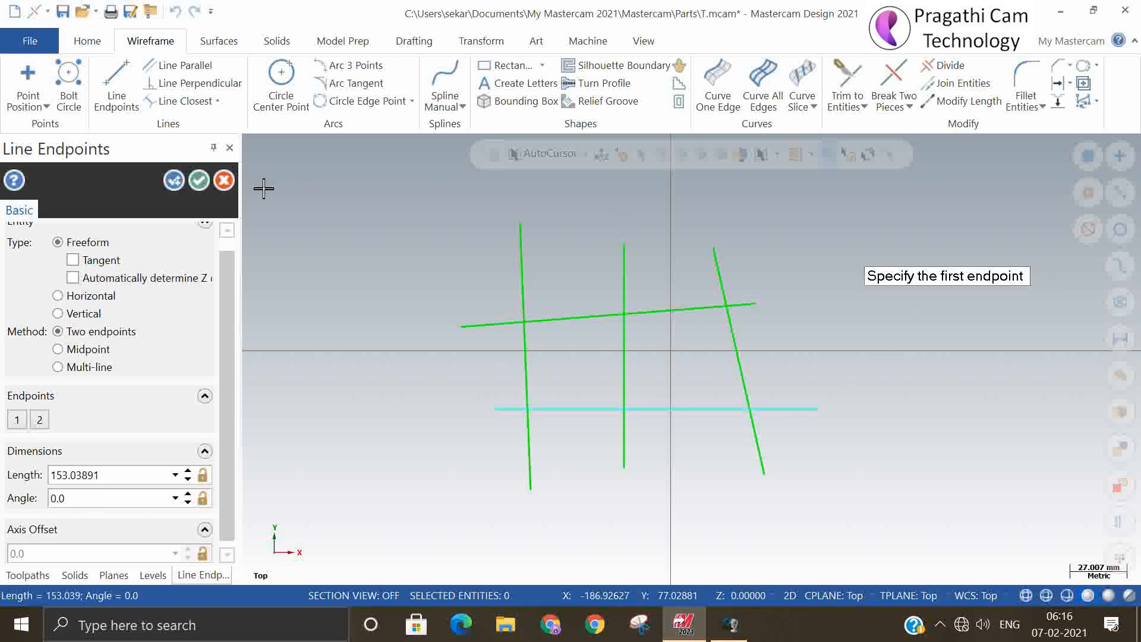
left_click(200, 180)
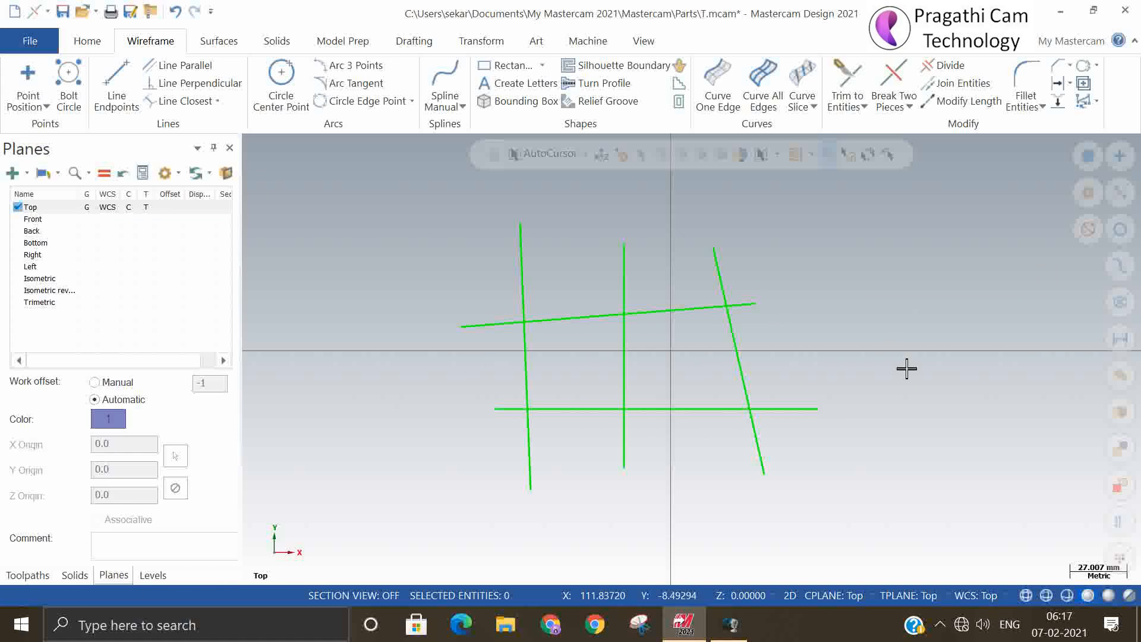
Break all five crossing lines with Break at Intersection
left_click(863, 108)
left_click(909, 108)
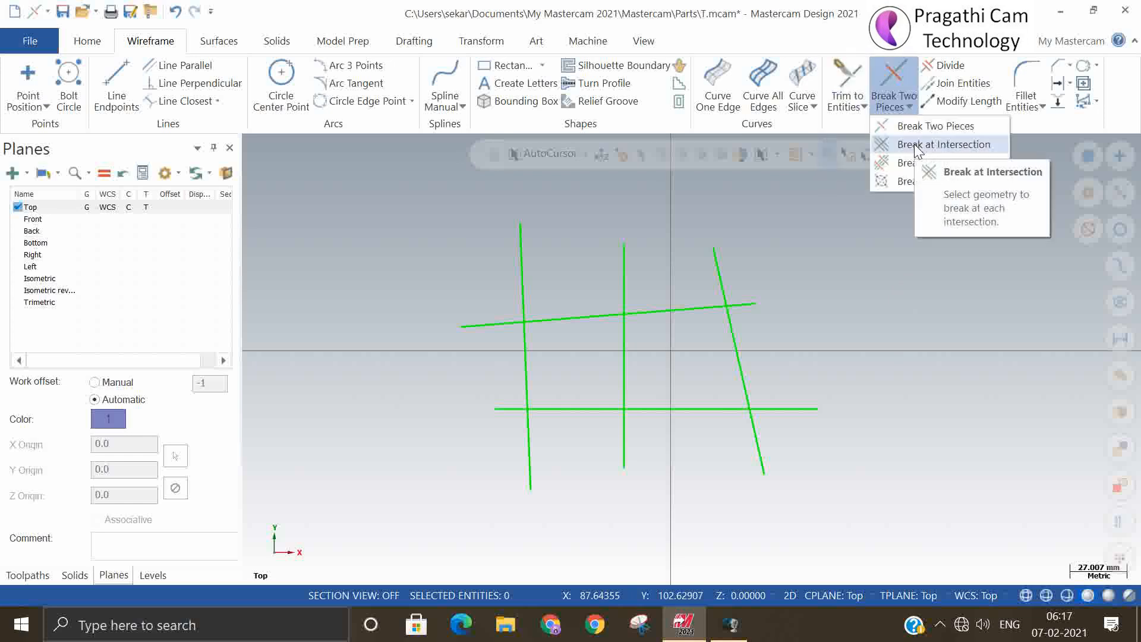
left_click(914, 144)
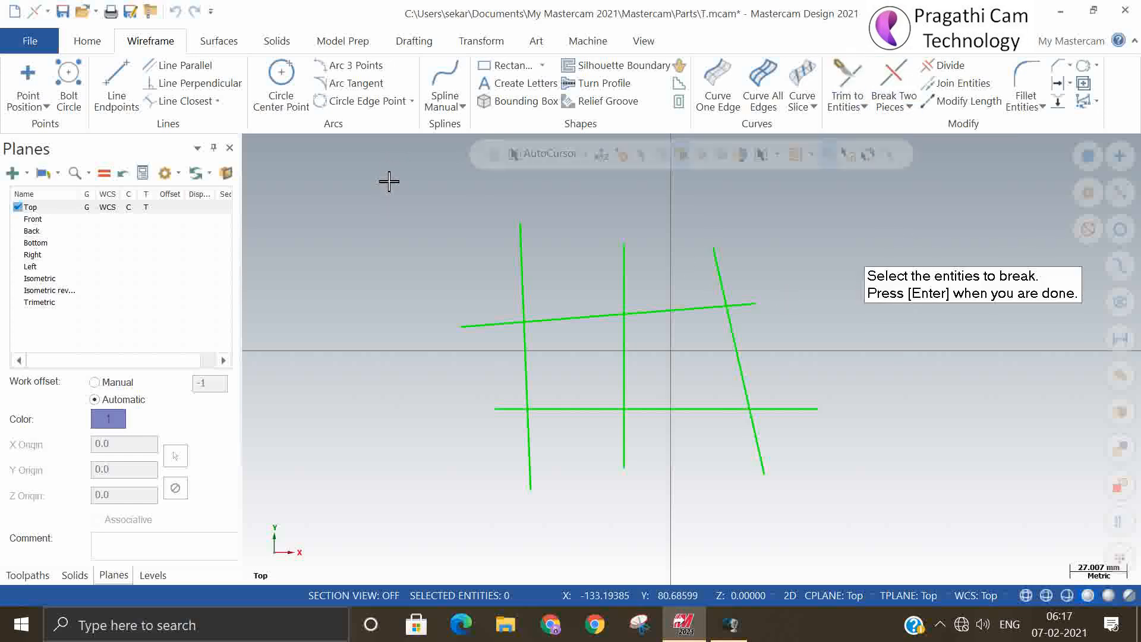
mouse_move(387, 178)
left_mouse_down()
mouse_move(815, 542)
mouse_move(842, 536)
left_mouse_up()
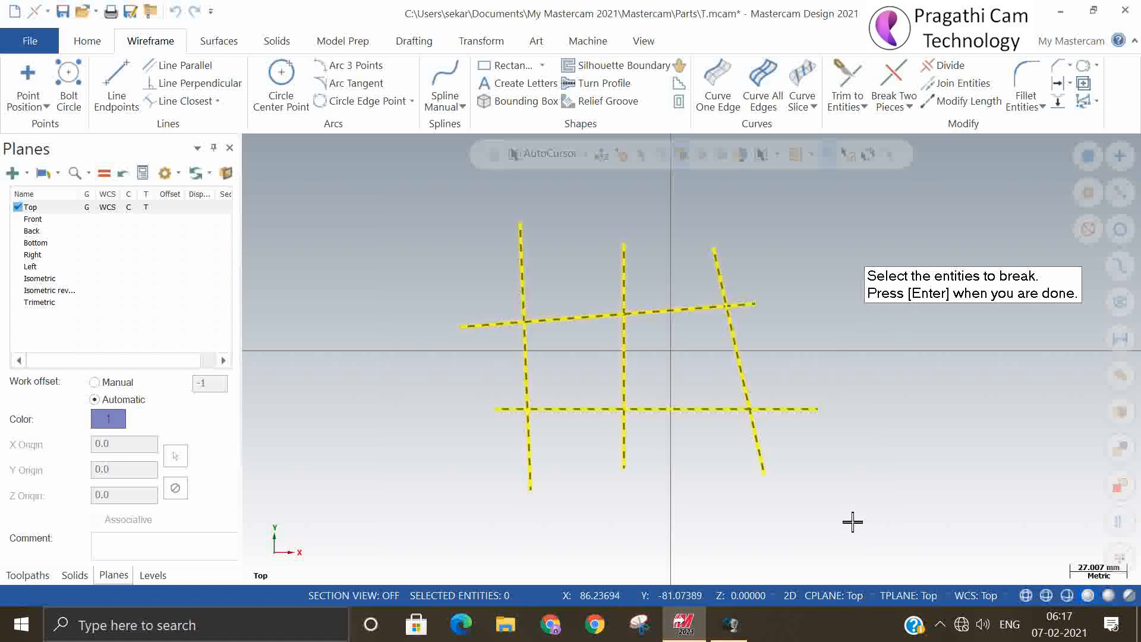
key("Return")
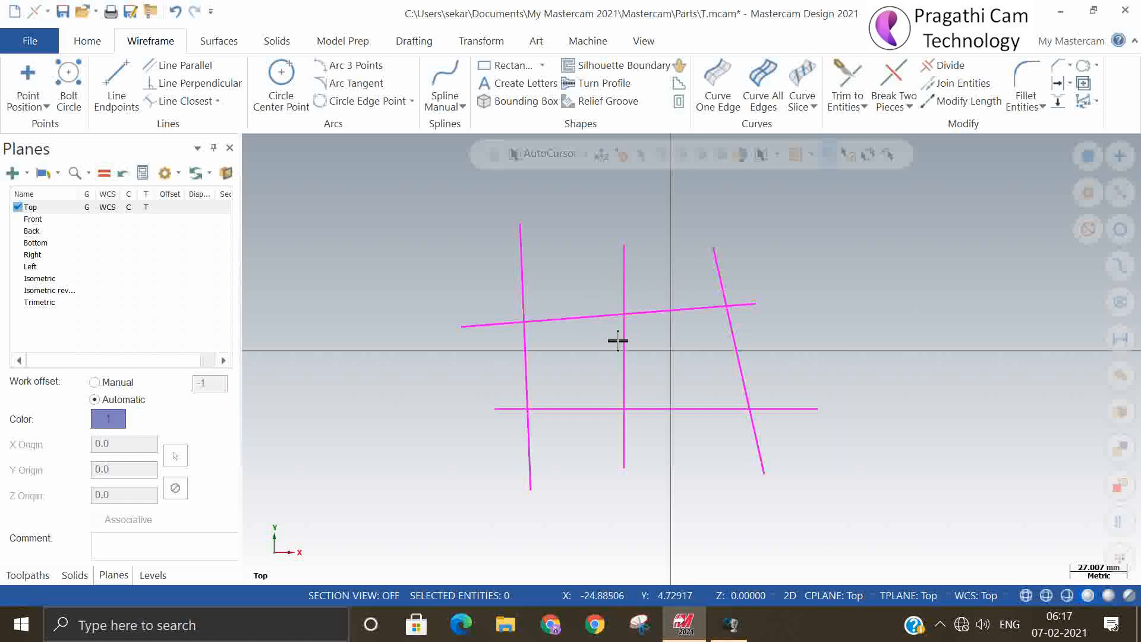
Delete the ten overhanging line segments outside the intersections, keeping the closed outline and its middle divider
left_click(497, 321)
left_click(522, 256)
left_click(623, 284)
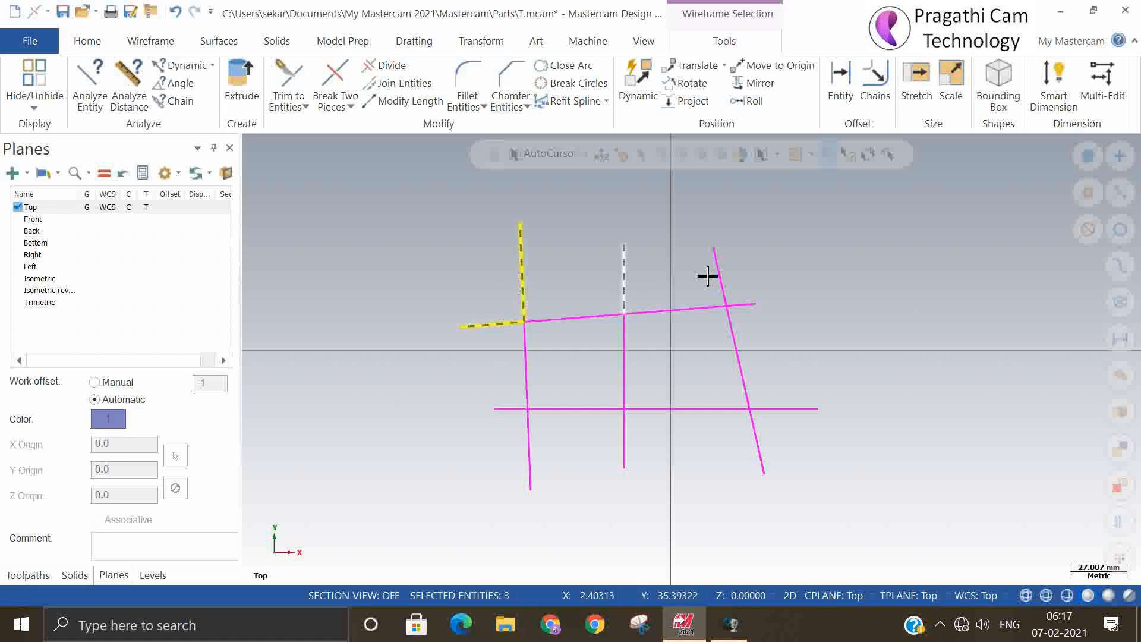
left_click(721, 266)
left_click(744, 304)
left_click(794, 408)
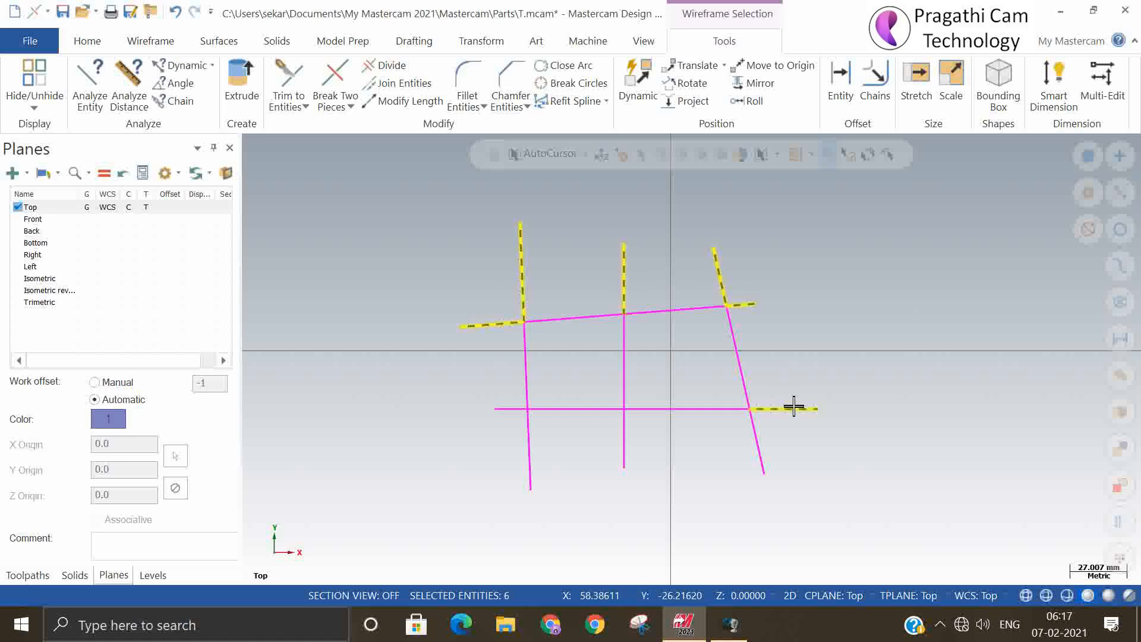
left_click(621, 440)
left_click(531, 457)
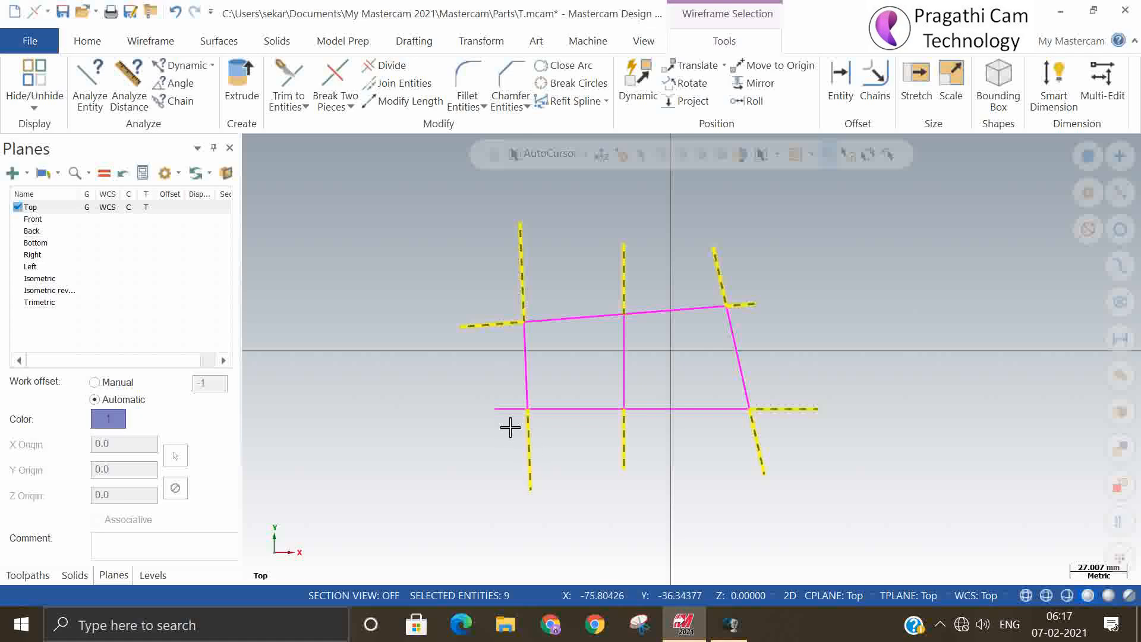
left_click(507, 409)
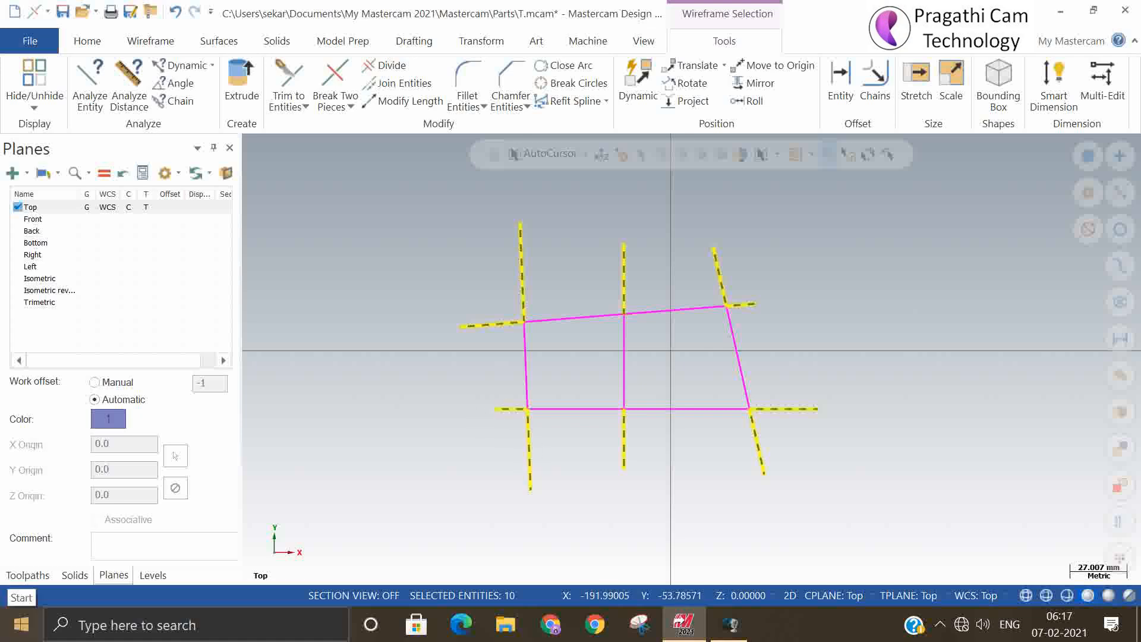
key("Delete")
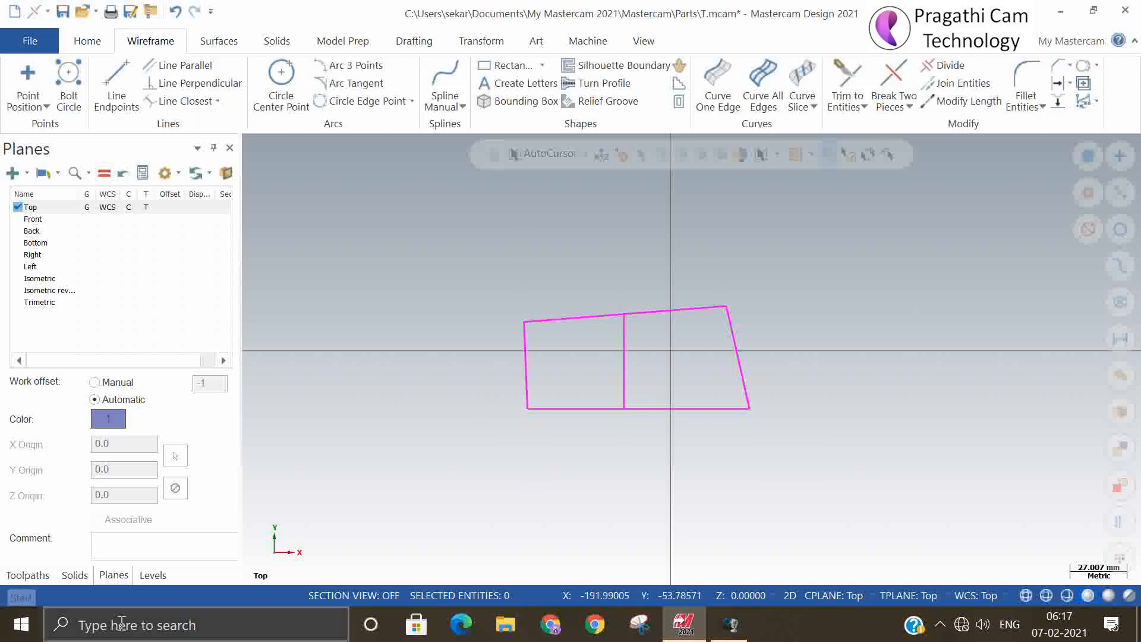
Undo the segment deletions and the break at intersections to bring back the five full crossing lines
left_click(909, 107)
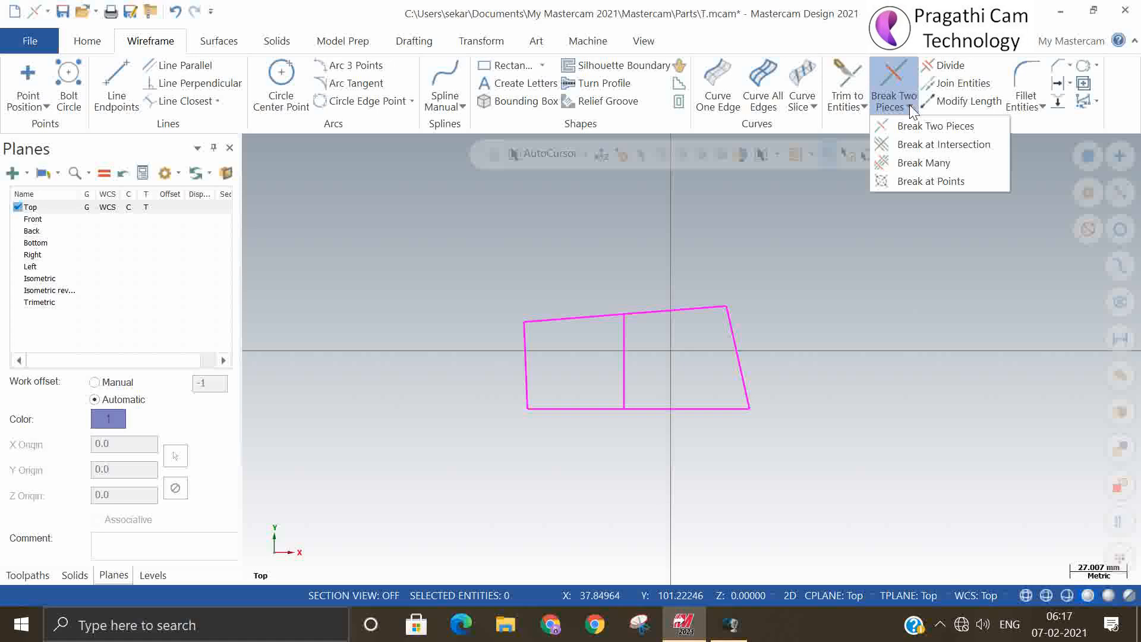
left_click(651, 220)
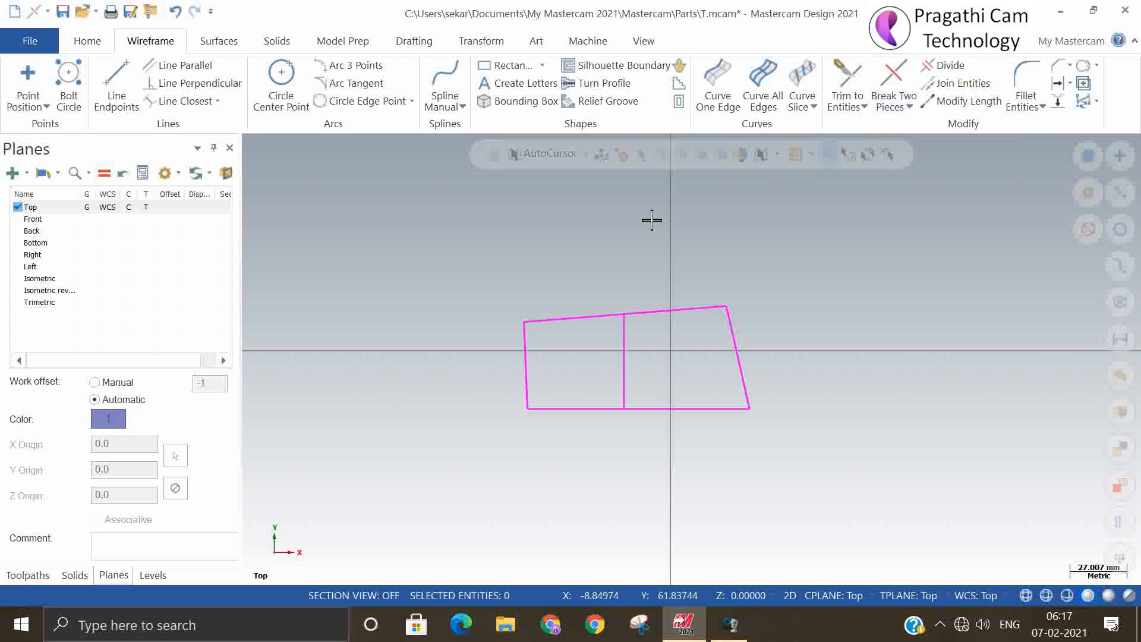
left_click(173, 13)
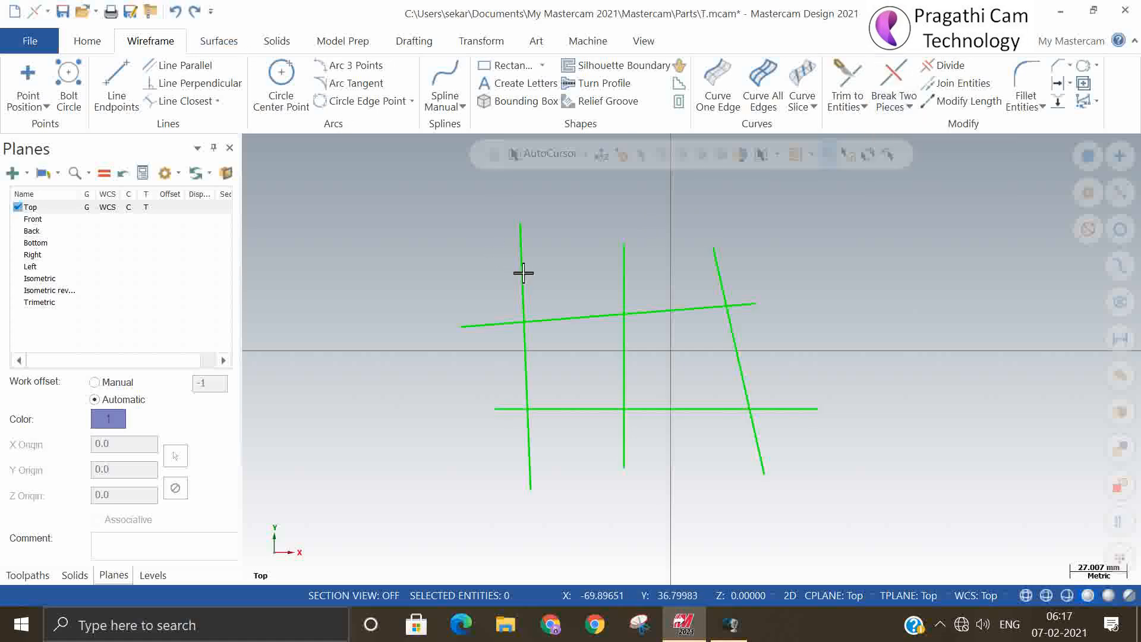
Break the leftmost upright line into 5 line segments with Break Many, deleting the original, and select each piece to check the split
left_click(910, 107)
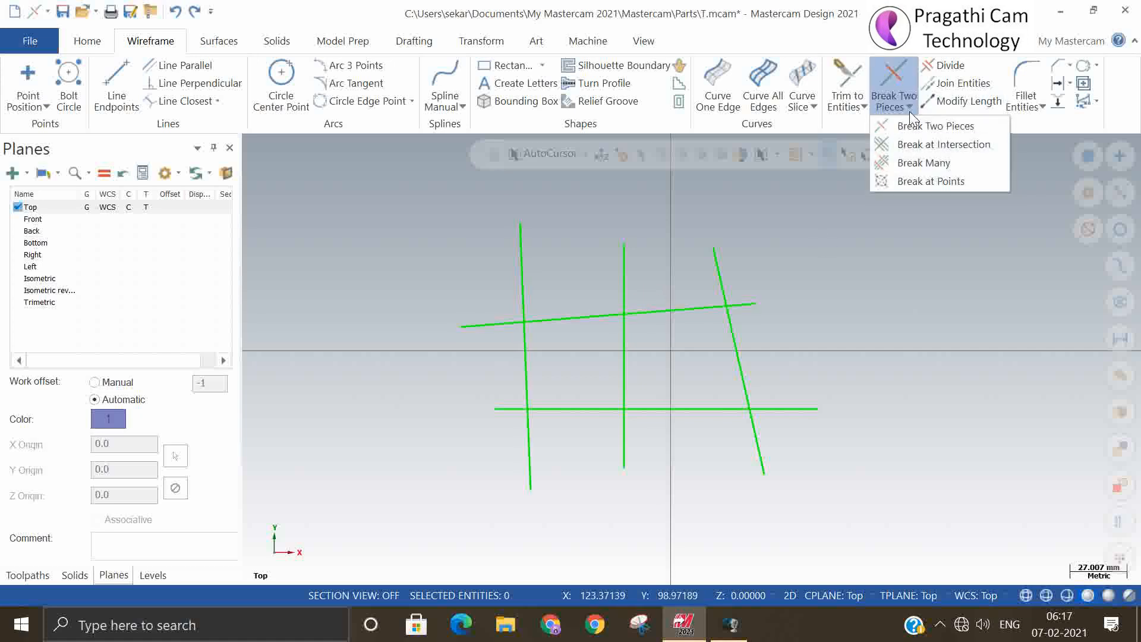
left_click(910, 157)
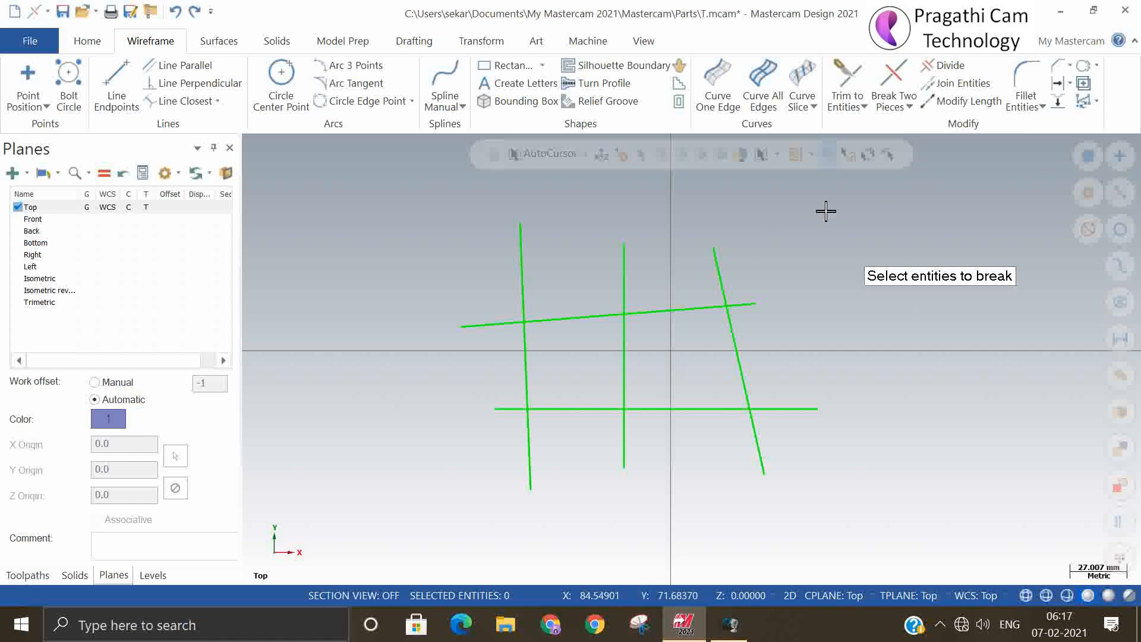
left_click(512, 294)
left_click(639, 190)
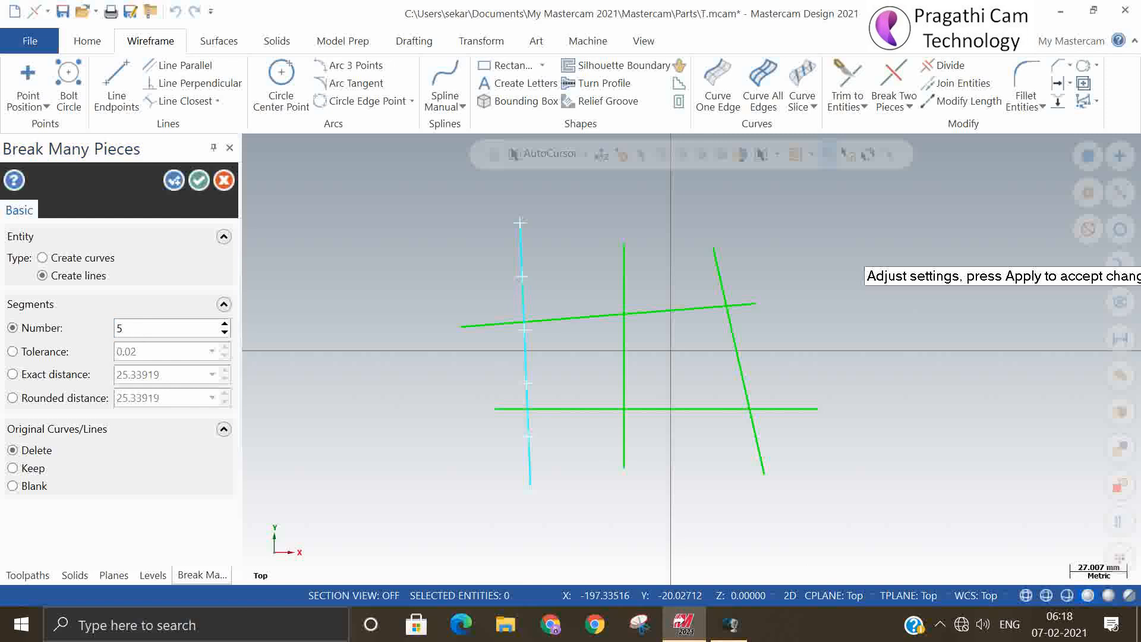
left_click(195, 184)
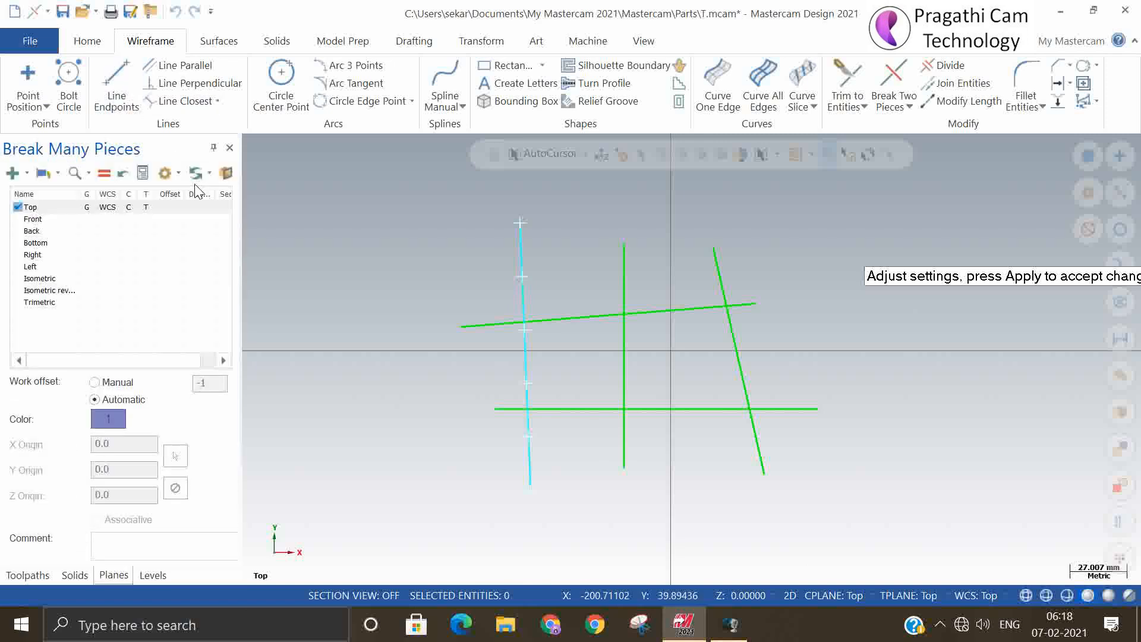
left_click(520, 241)
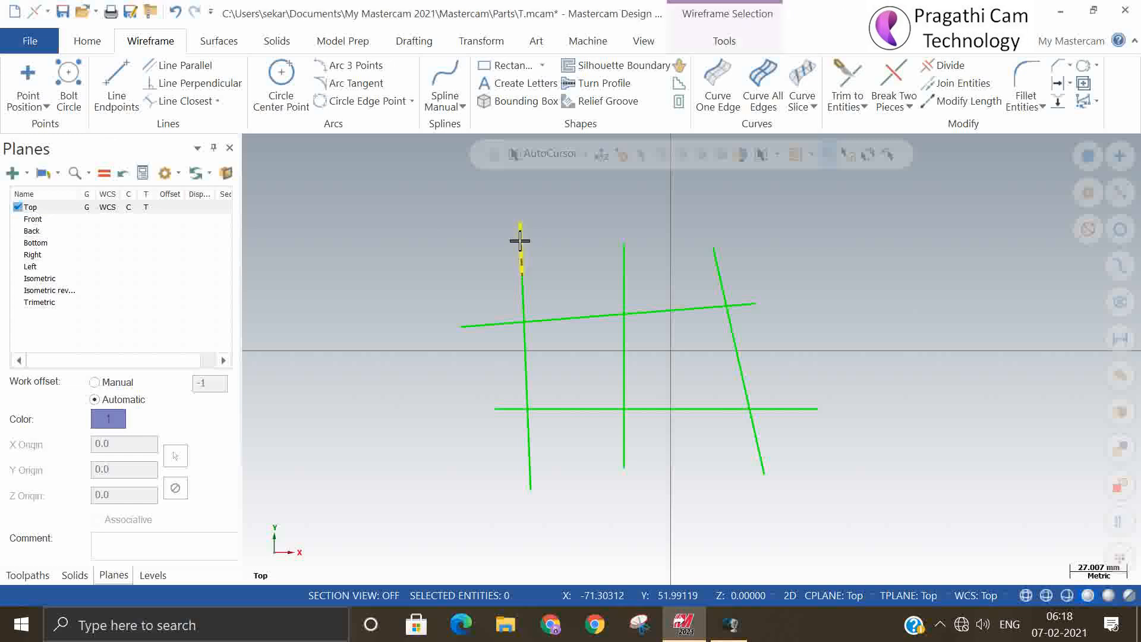
left_click(528, 357)
left_click(527, 400)
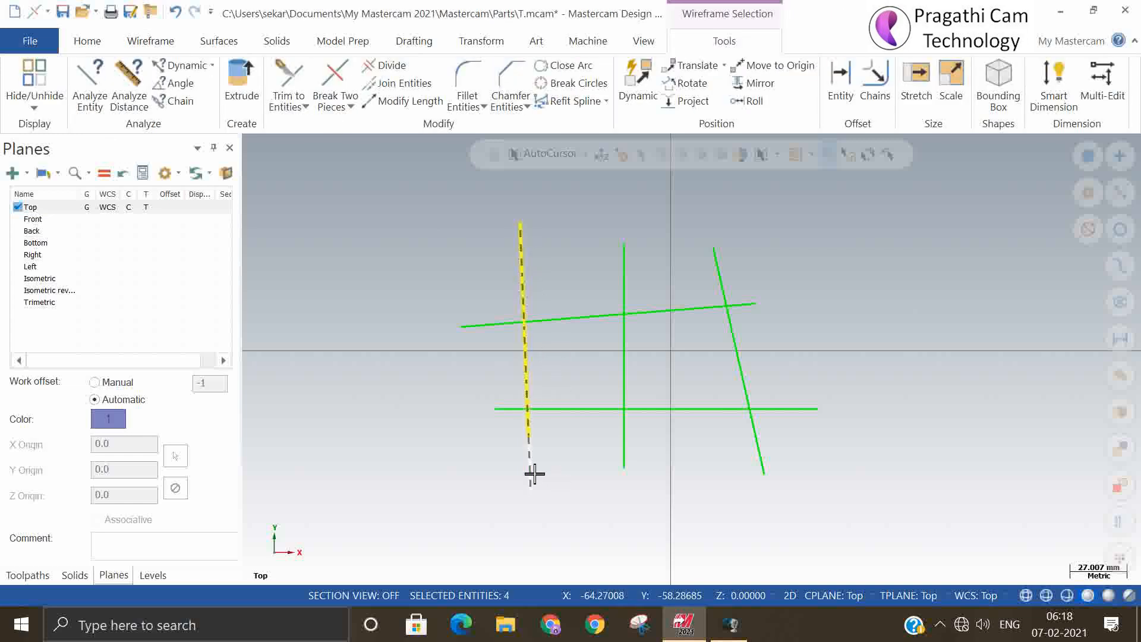
left_click(533, 473)
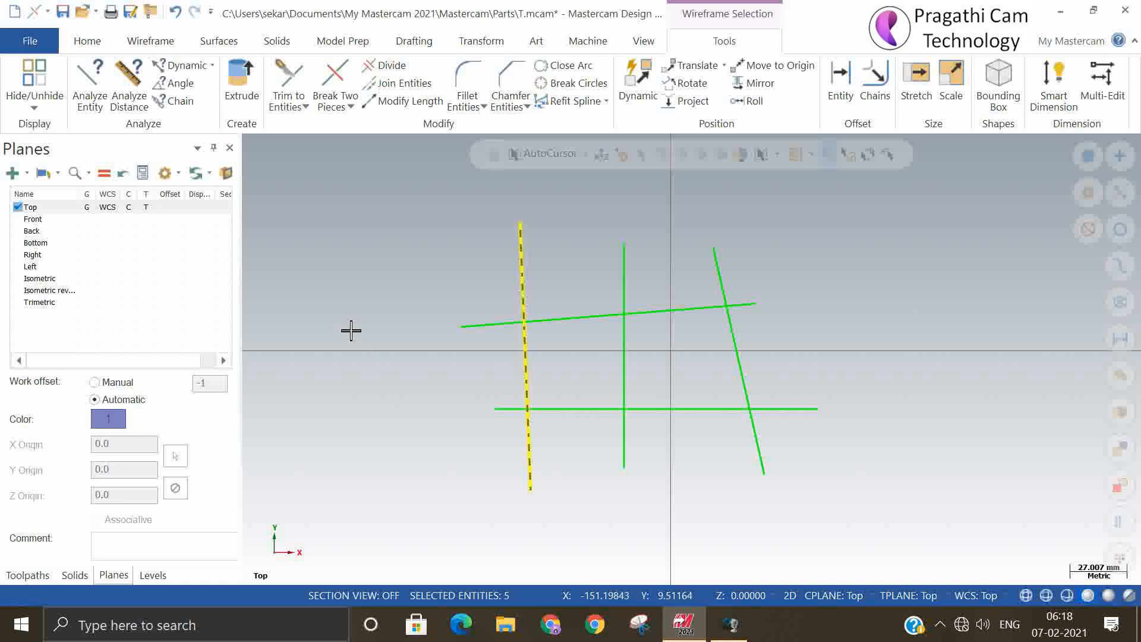
key("Escape")
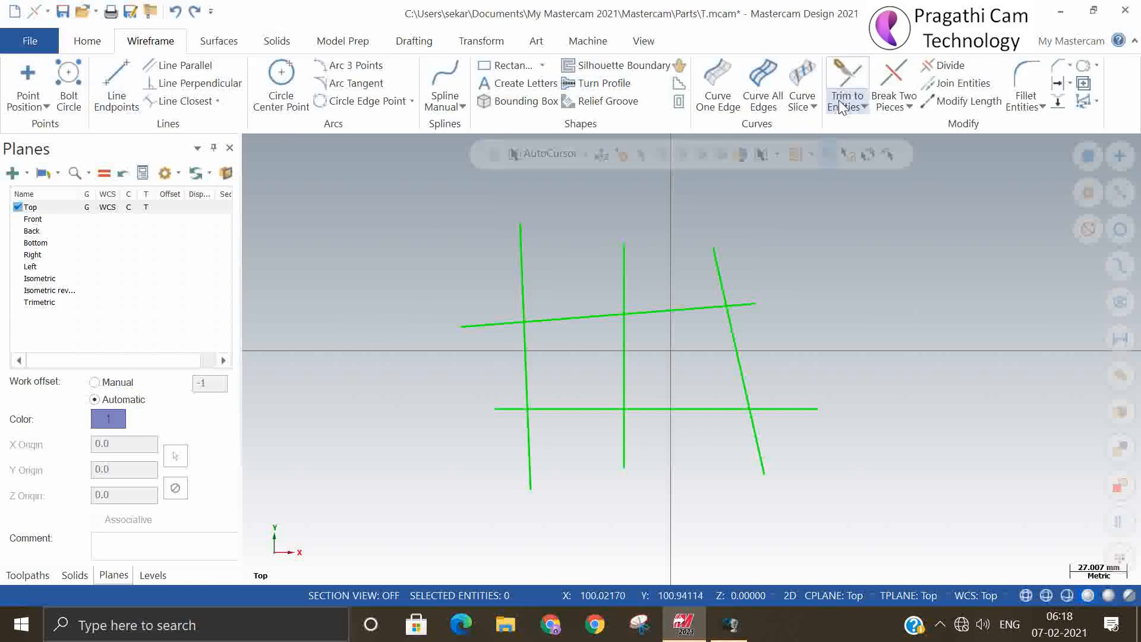
Try to break the slanted upright line with Break at Points
left_click(908, 108)
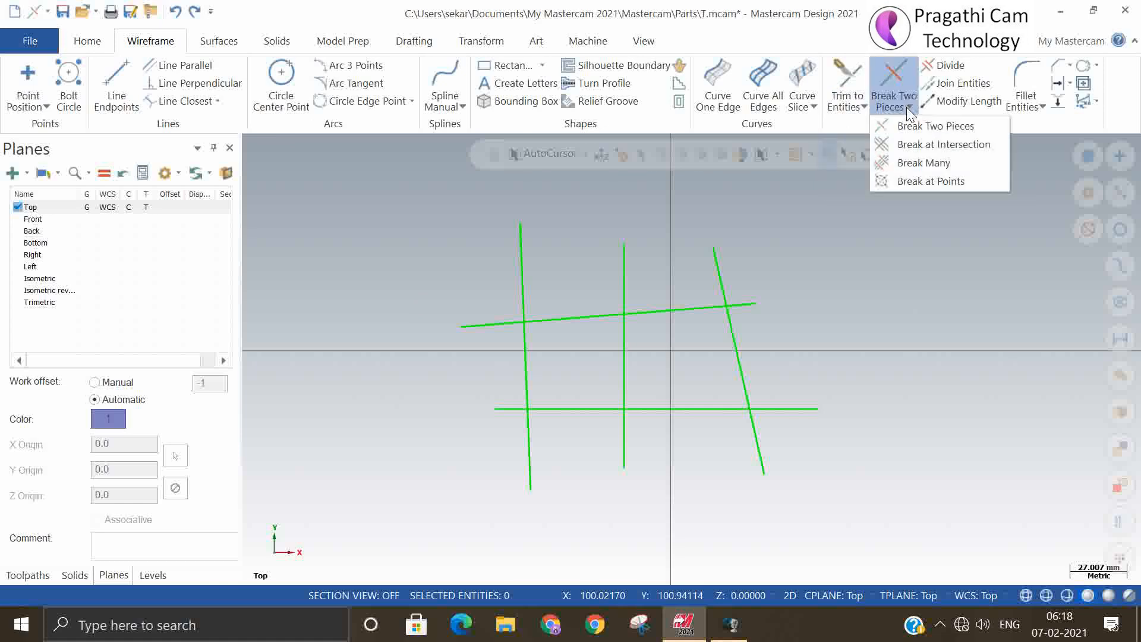
left_click(924, 180)
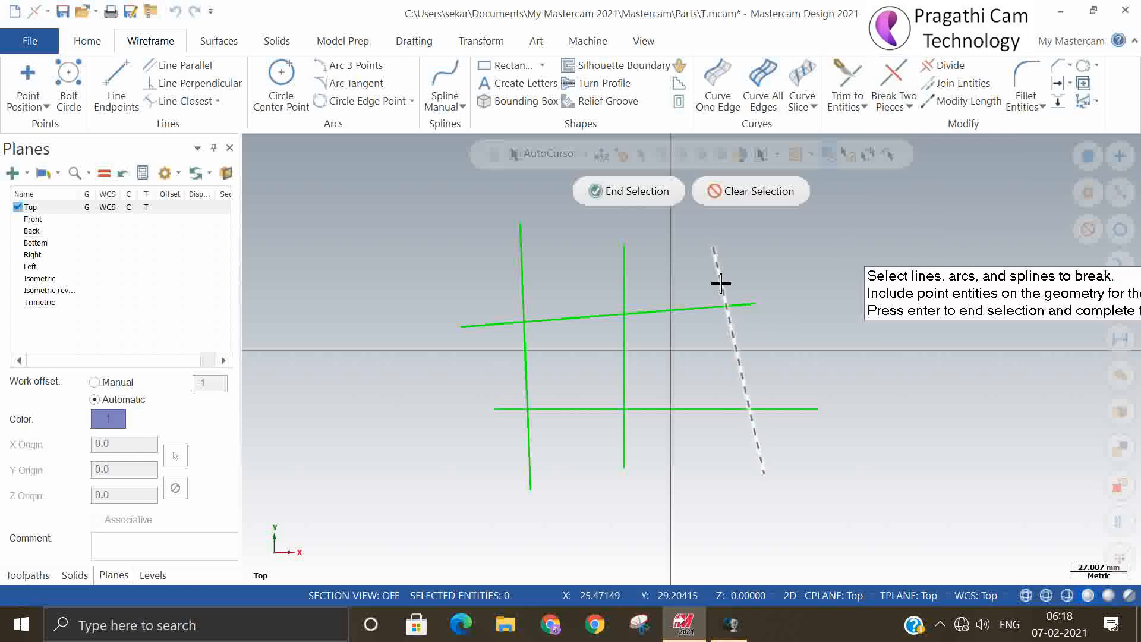
left_click(757, 387)
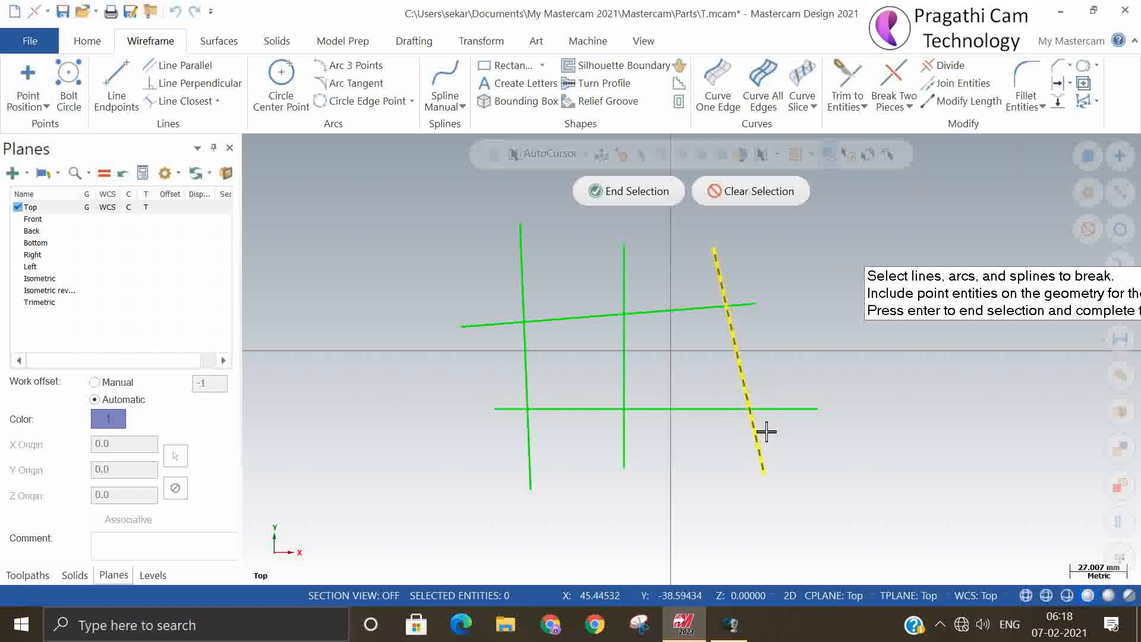
key("Return")
Delete all the lines and draw a wavy manual spline through five points across the origin axes, ending in a steep upward bend
left_click_drag(420, 201, 863, 522)
key("Delete")
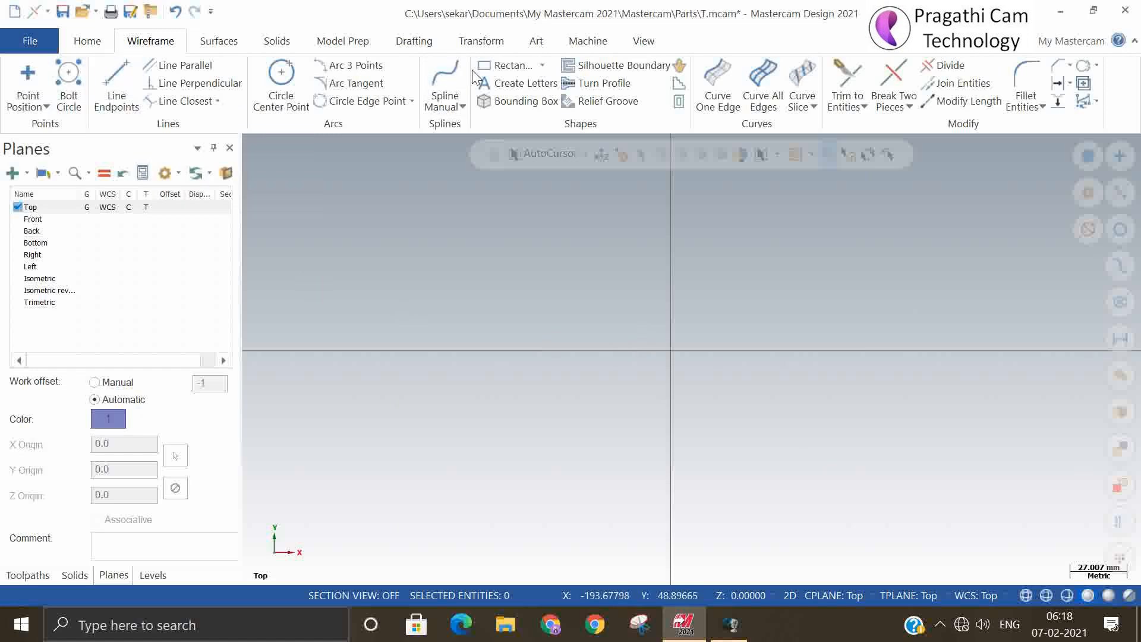
left_click(371, 360)
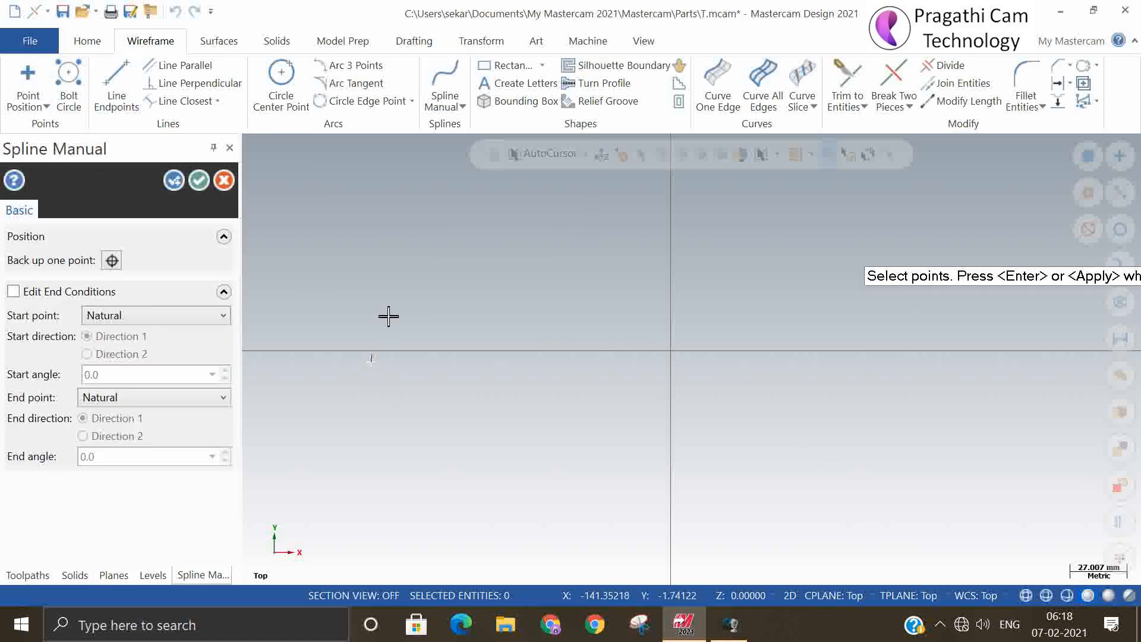
left_click(433, 272)
left_click(602, 323)
left_click(808, 324)
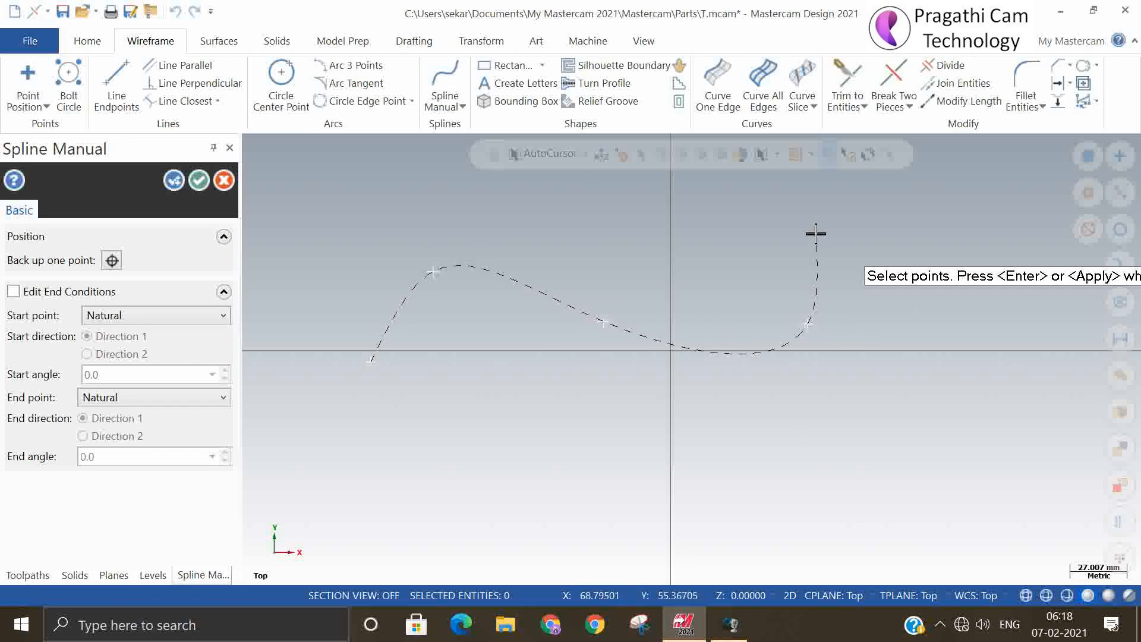
left_click(815, 234)
left_click(199, 181)
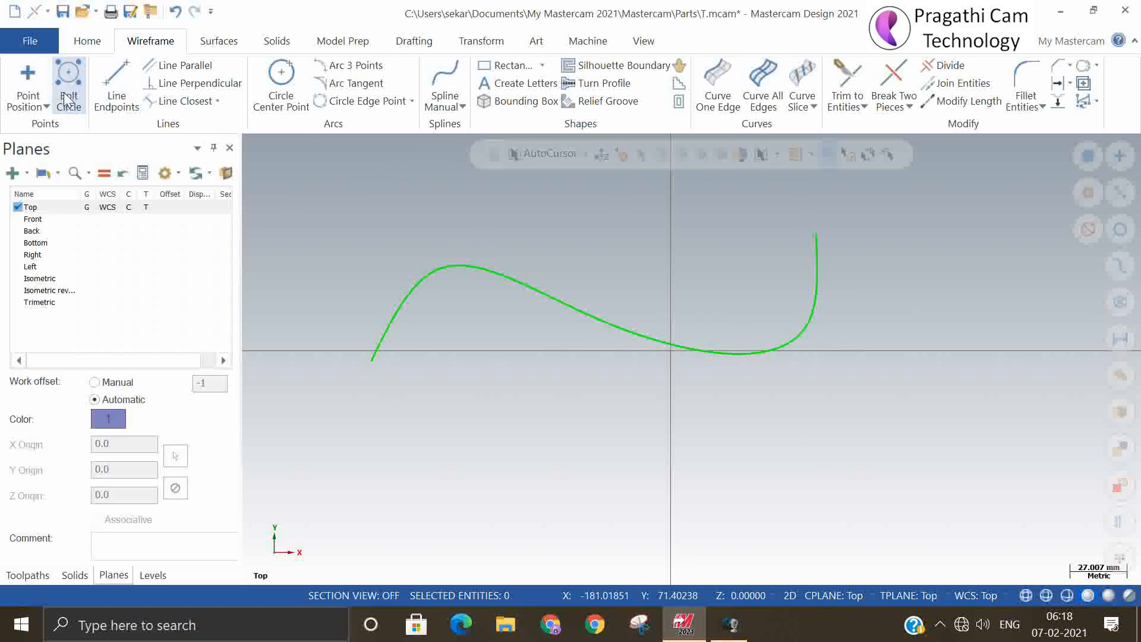
left_click(27, 104)
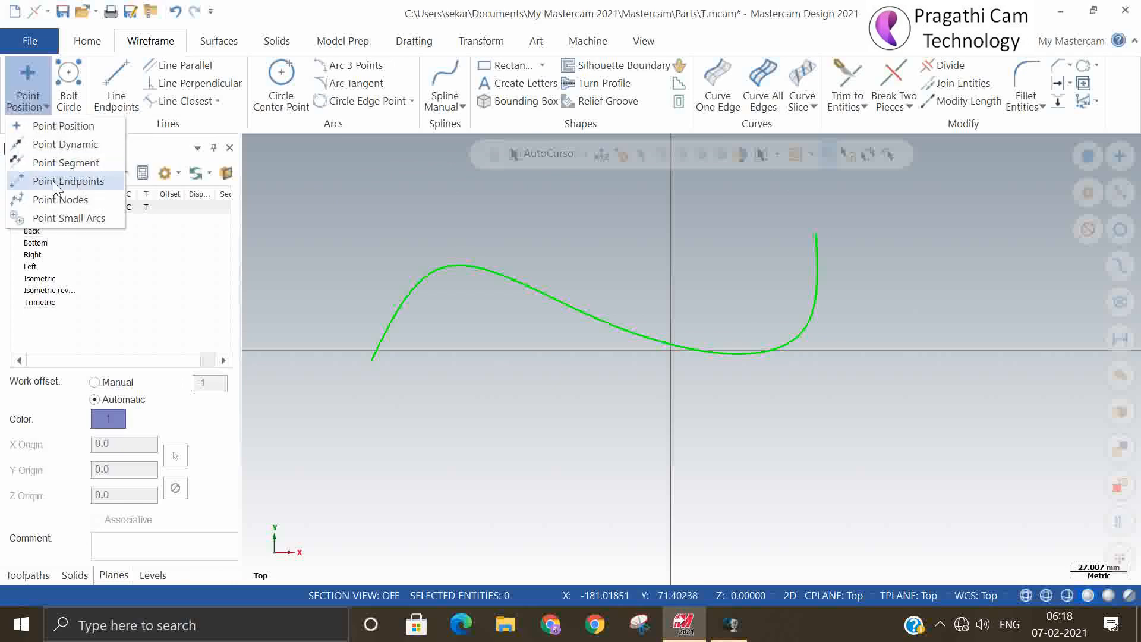
left_click(58, 200)
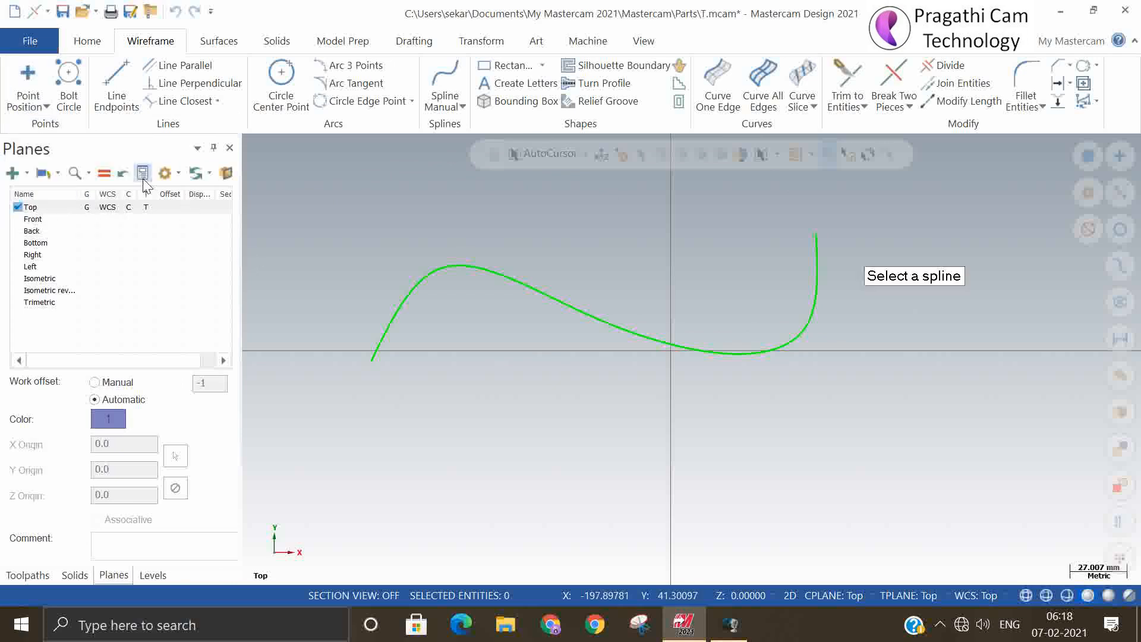
key("Escape")
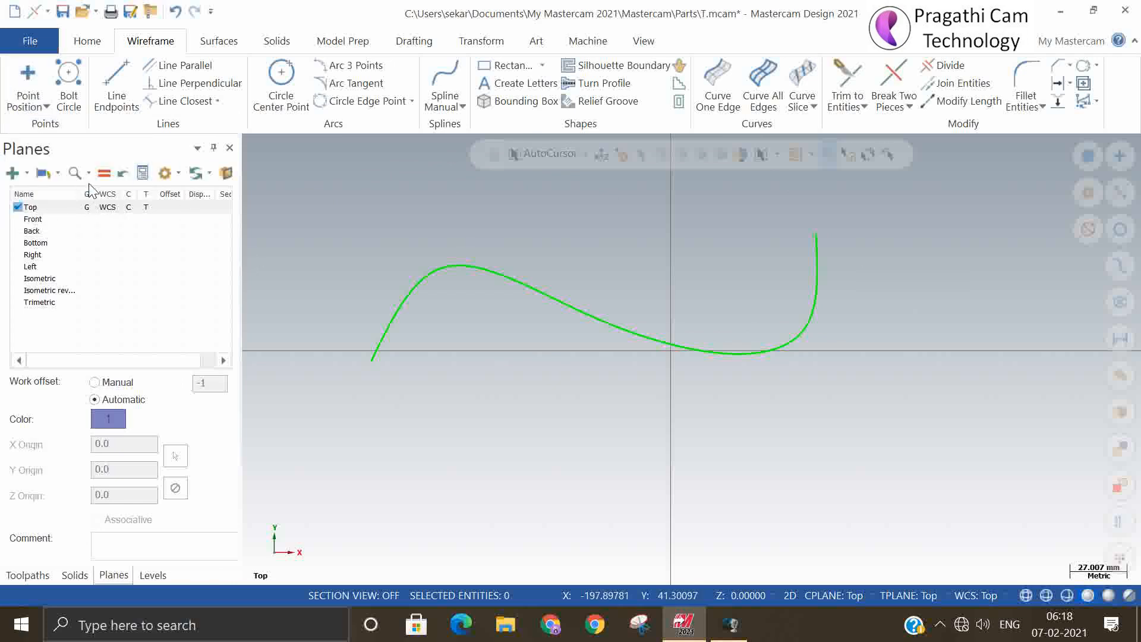
Place four spaced points along the spline with Point Dynamic
left_click(47, 108)
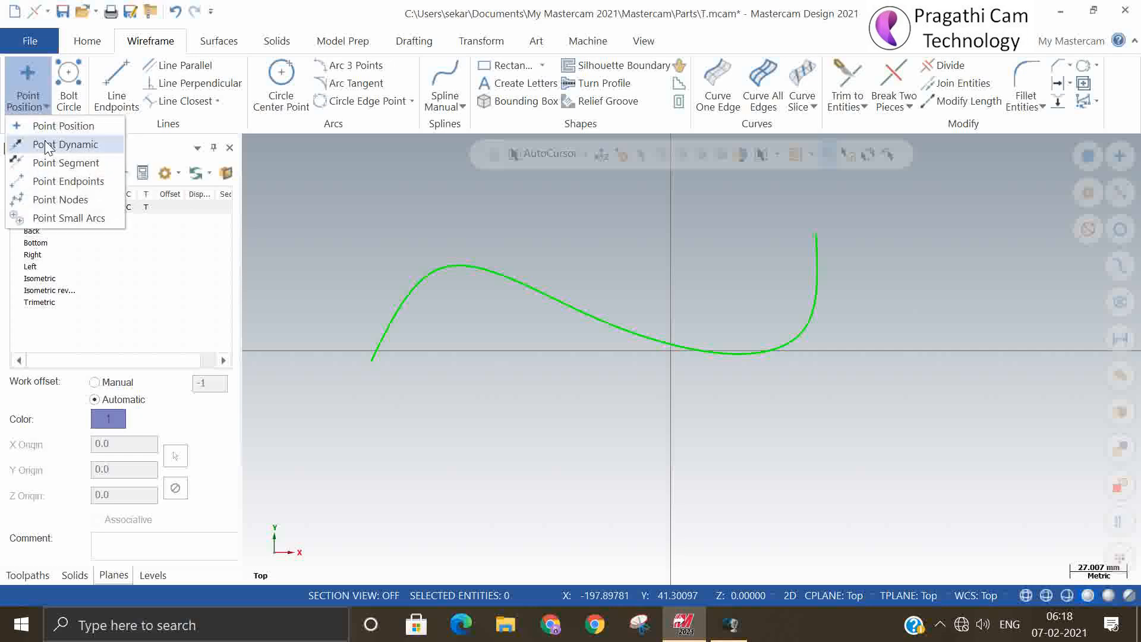
left_click(44, 146)
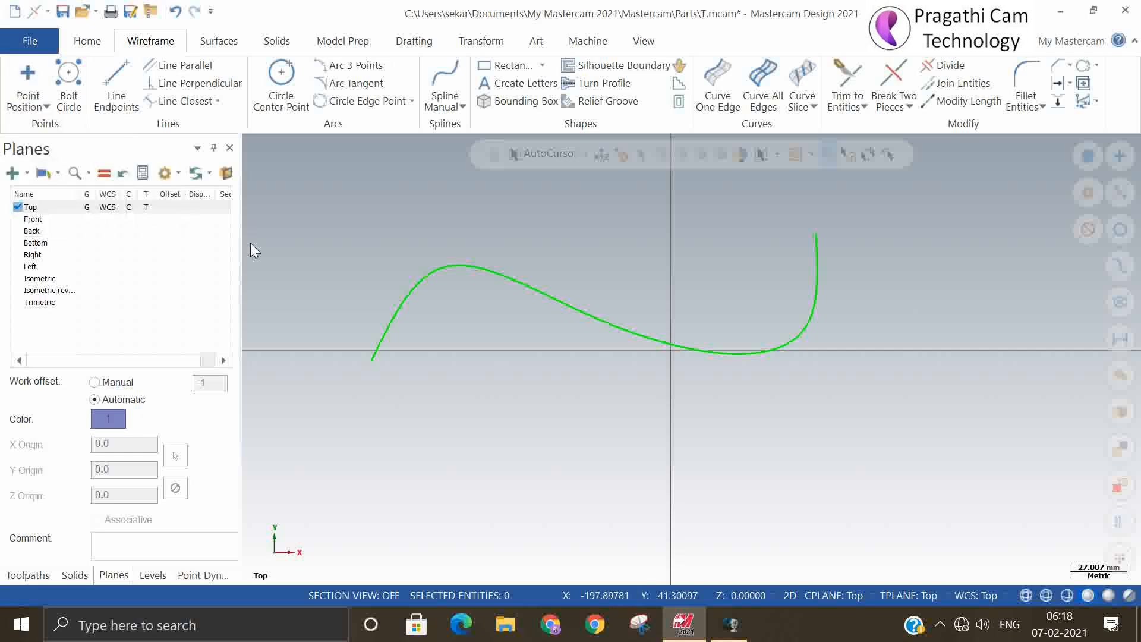
left_click(392, 329)
left_click(415, 292)
left_click(547, 293)
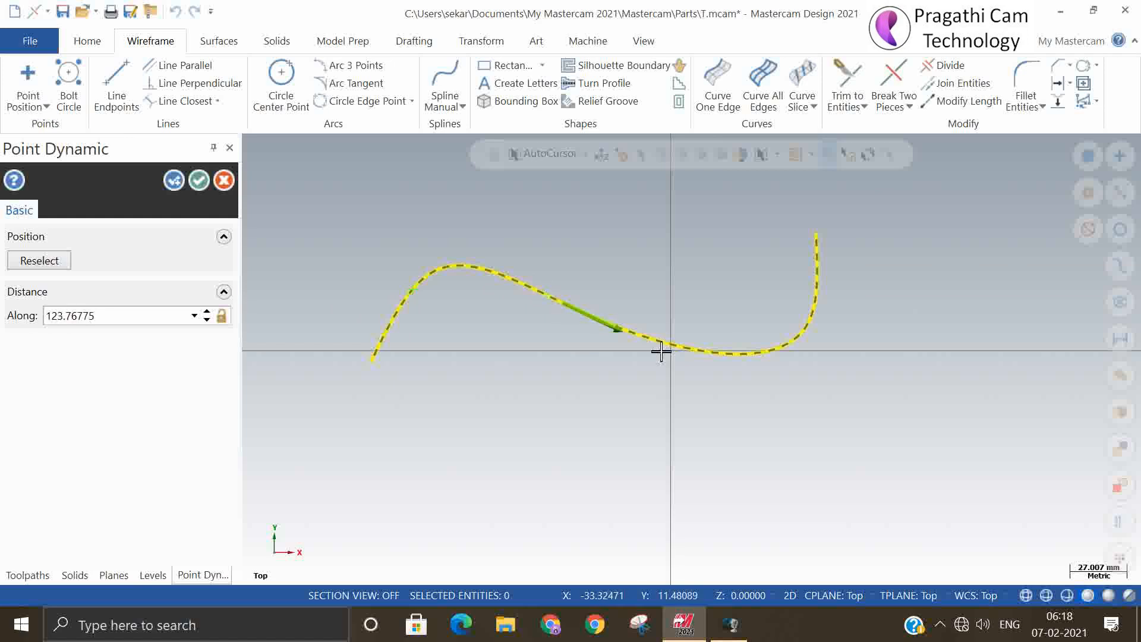
left_click(696, 358)
left_click(864, 322)
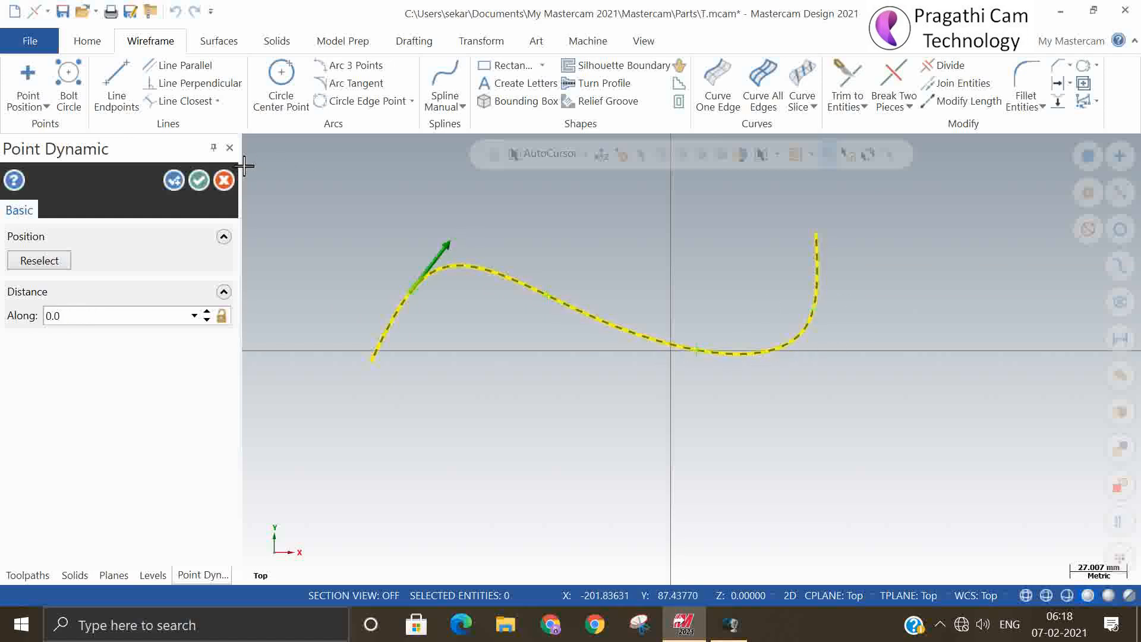
left_click(199, 180)
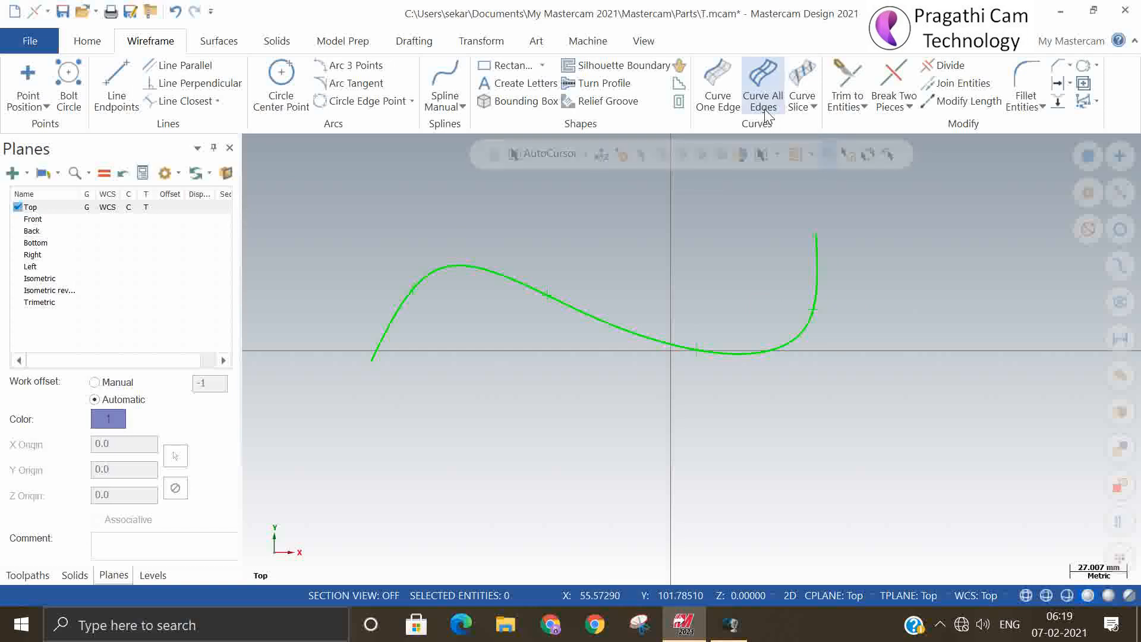
Try to break the spline with Break at Points and close the warning
left_click(912, 111)
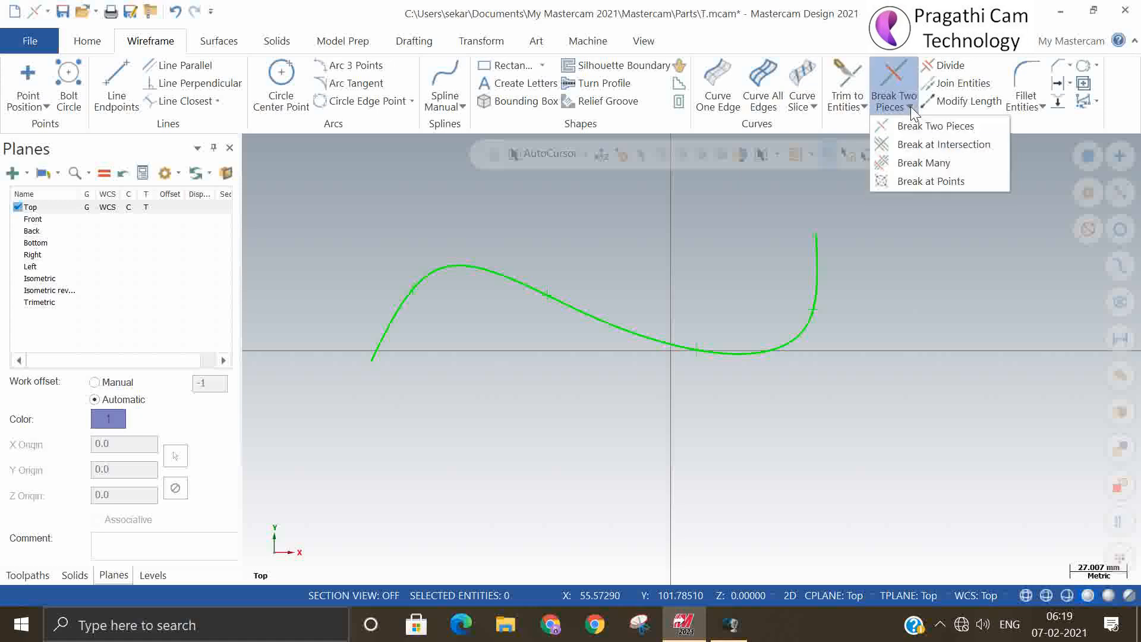
left_click(911, 180)
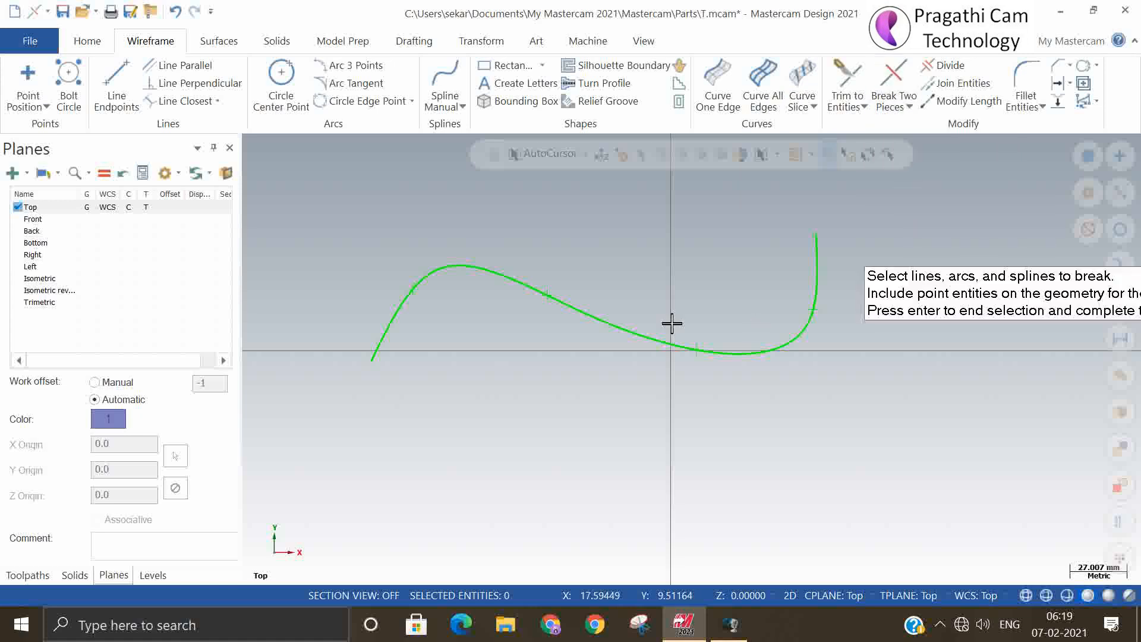
left_click(605, 321)
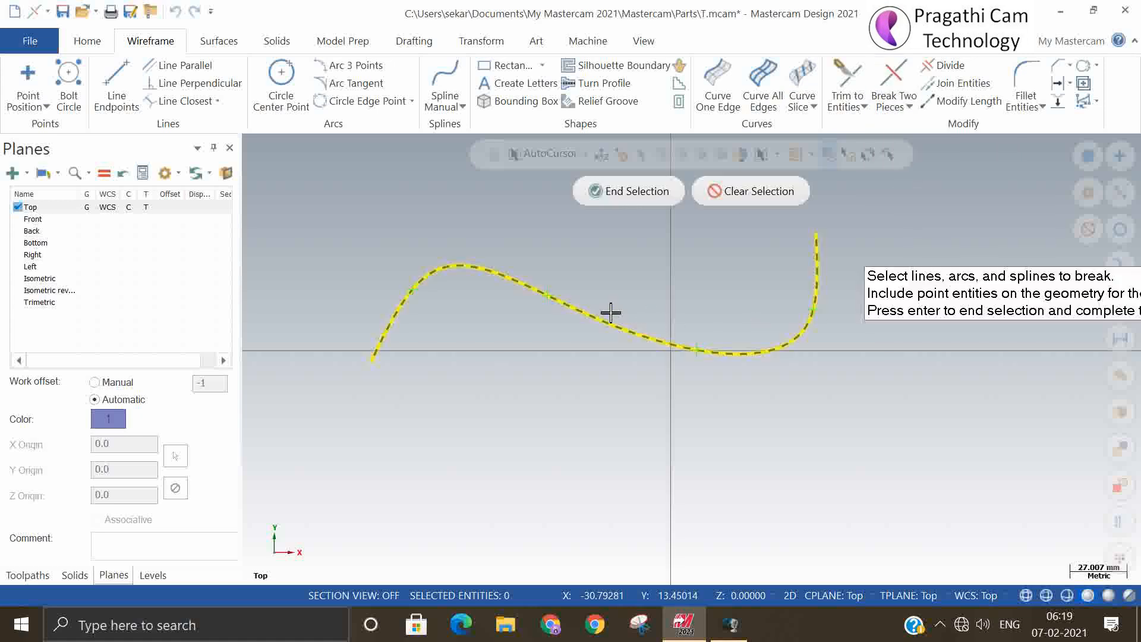
left_click(647, 199)
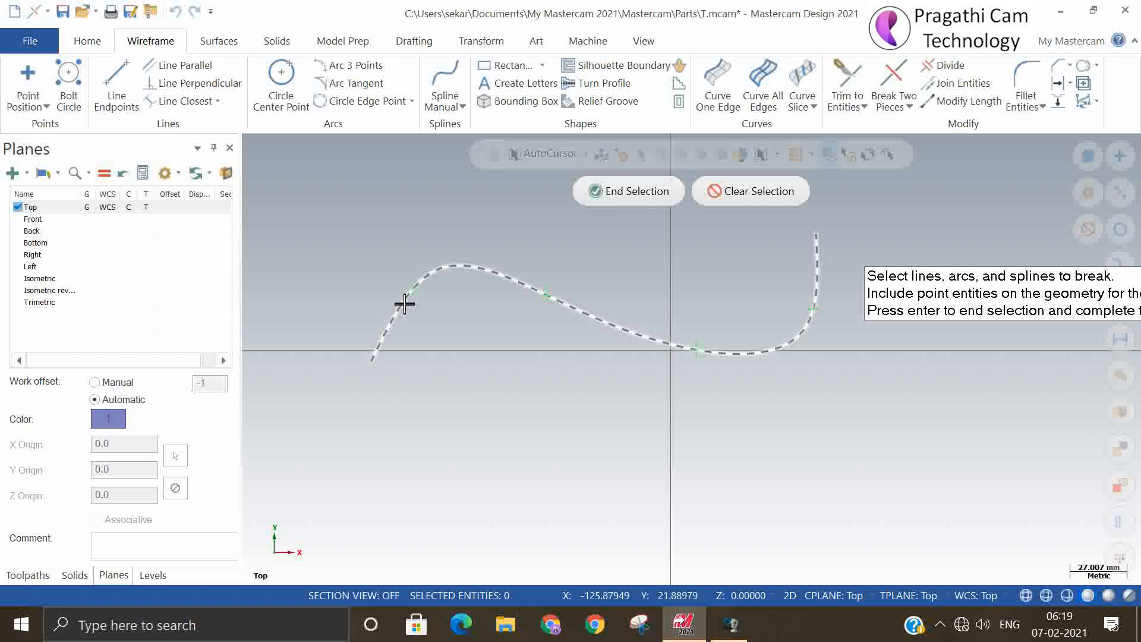
left_click(550, 289)
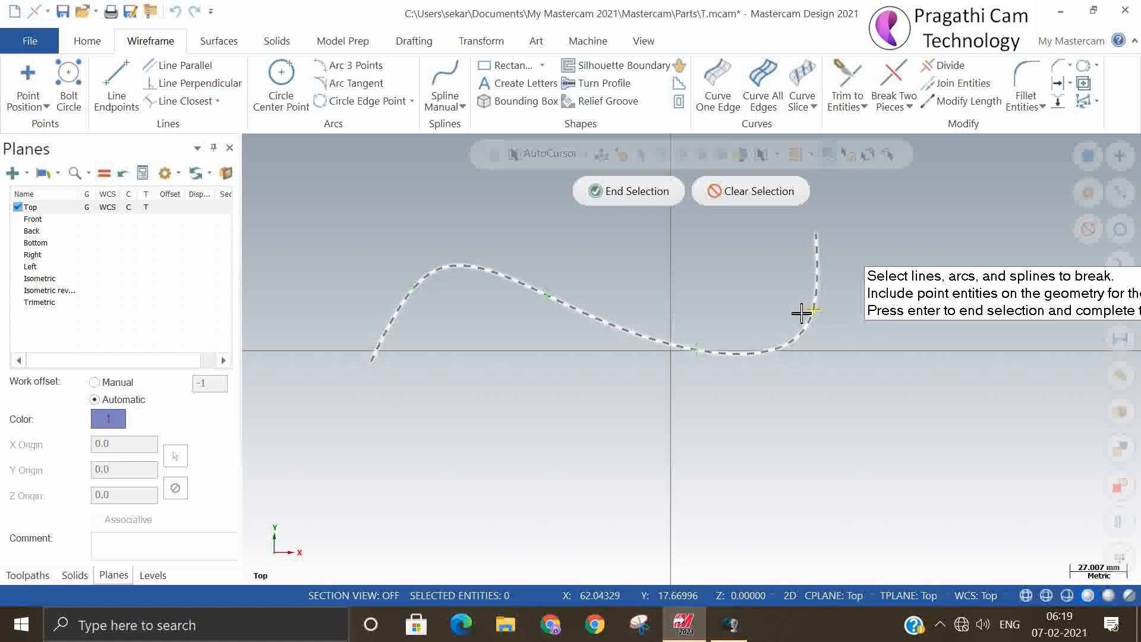
left_click(638, 197)
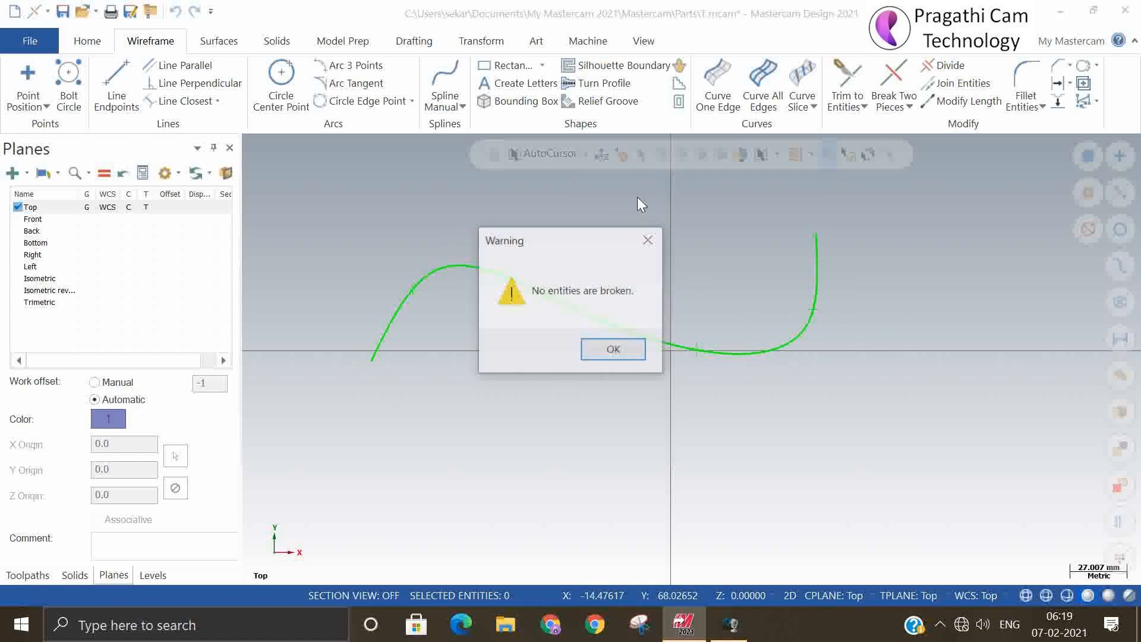
left_click(616, 352)
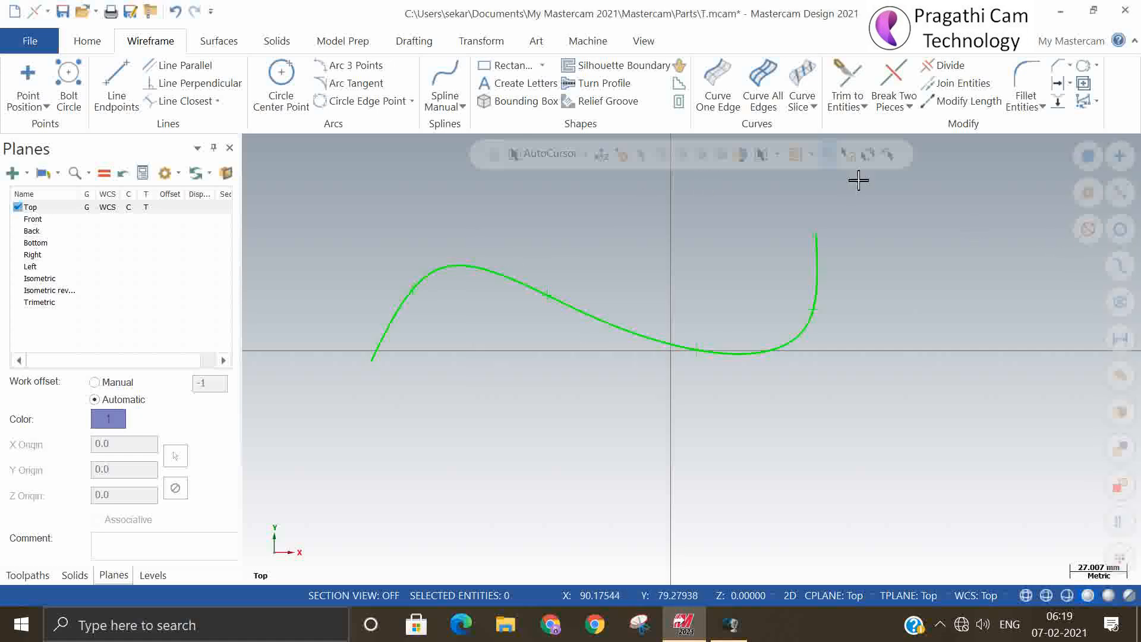
Try Break at Points once more with only the spline selected, and dismiss the warning
left_click(909, 108)
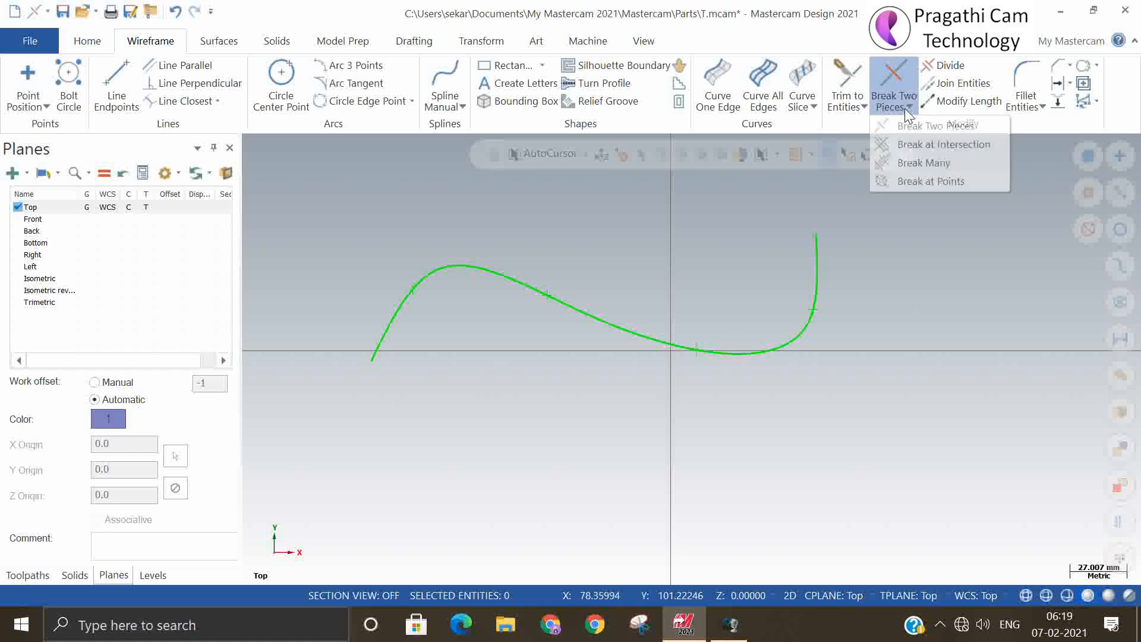
left_click(915, 182)
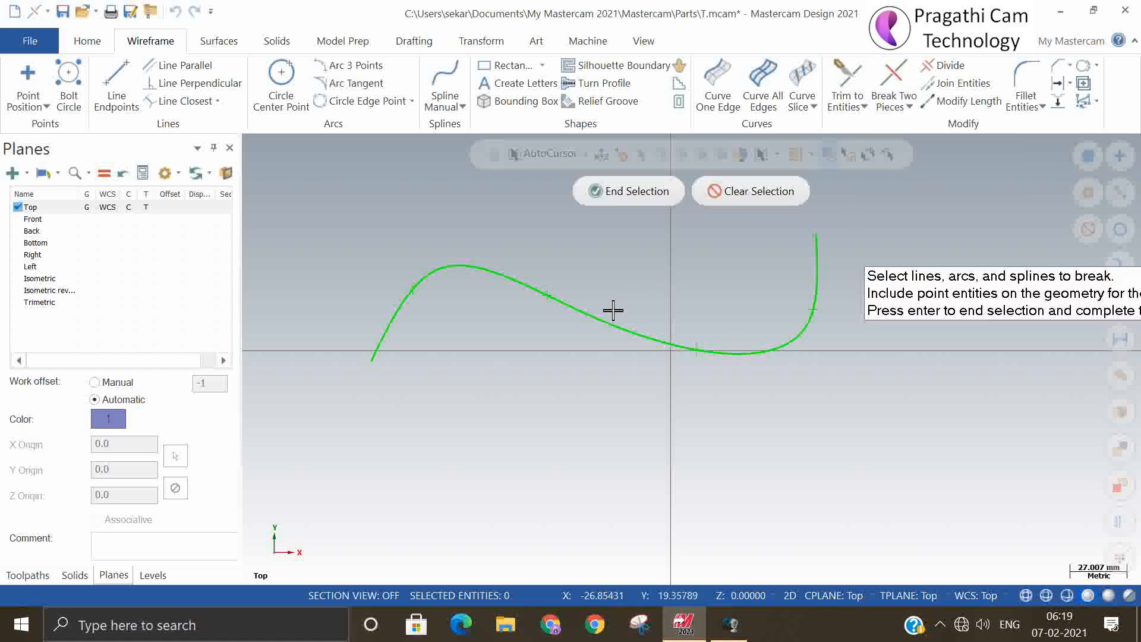
left_click(596, 319)
left_click(640, 202)
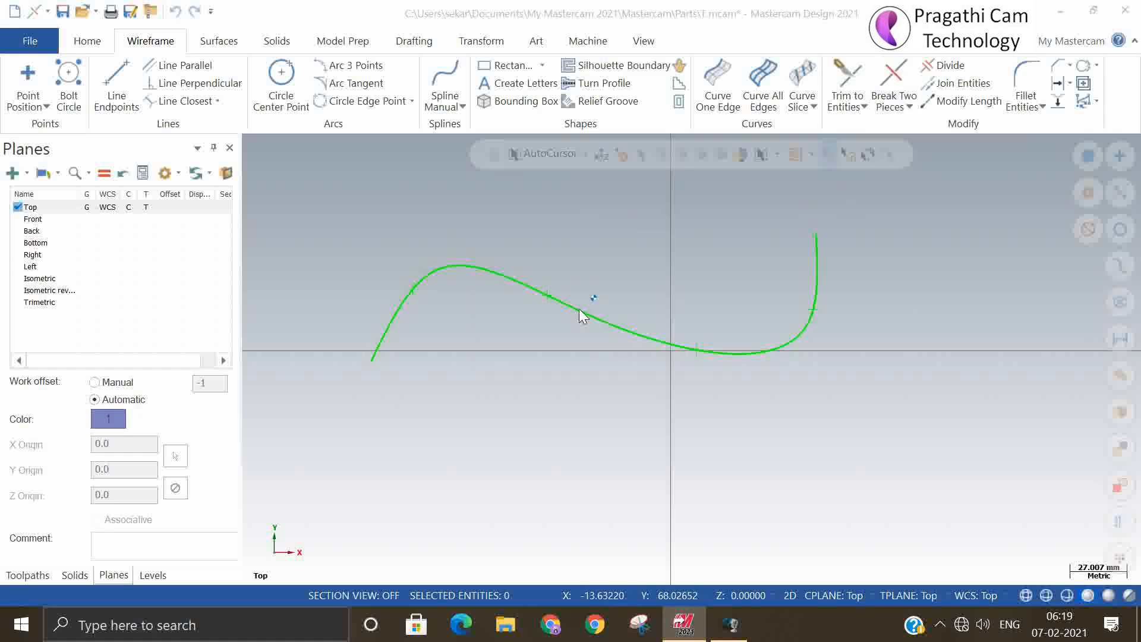
left_click(612, 350)
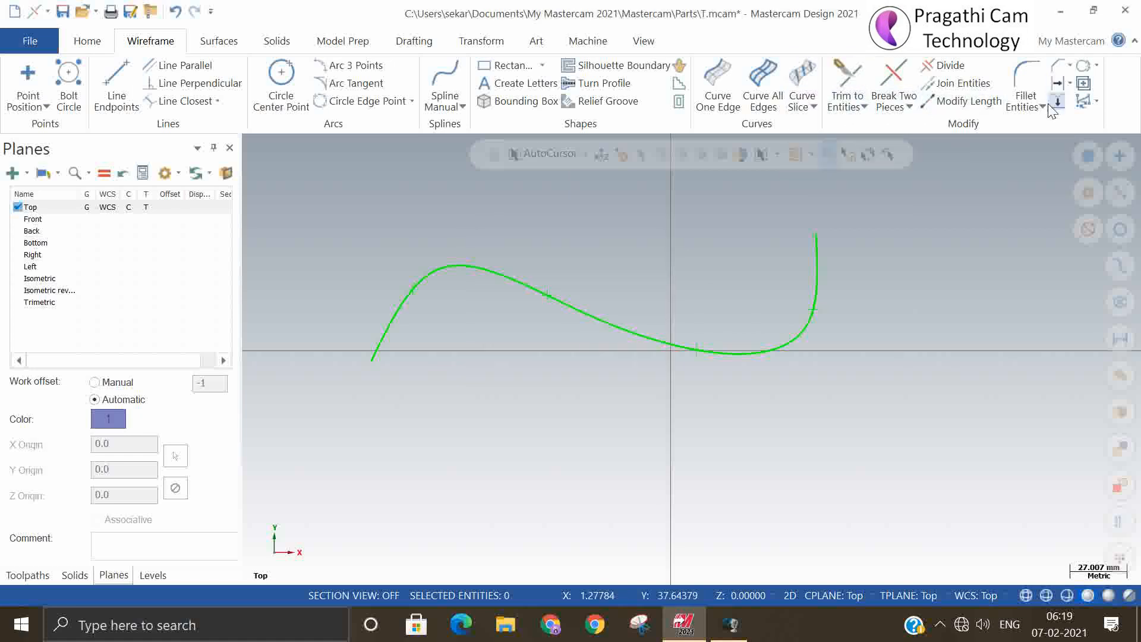
Break the spline at its leftmost point entity using Break at Points, and undo the break
left_click(908, 106)
left_click(927, 181)
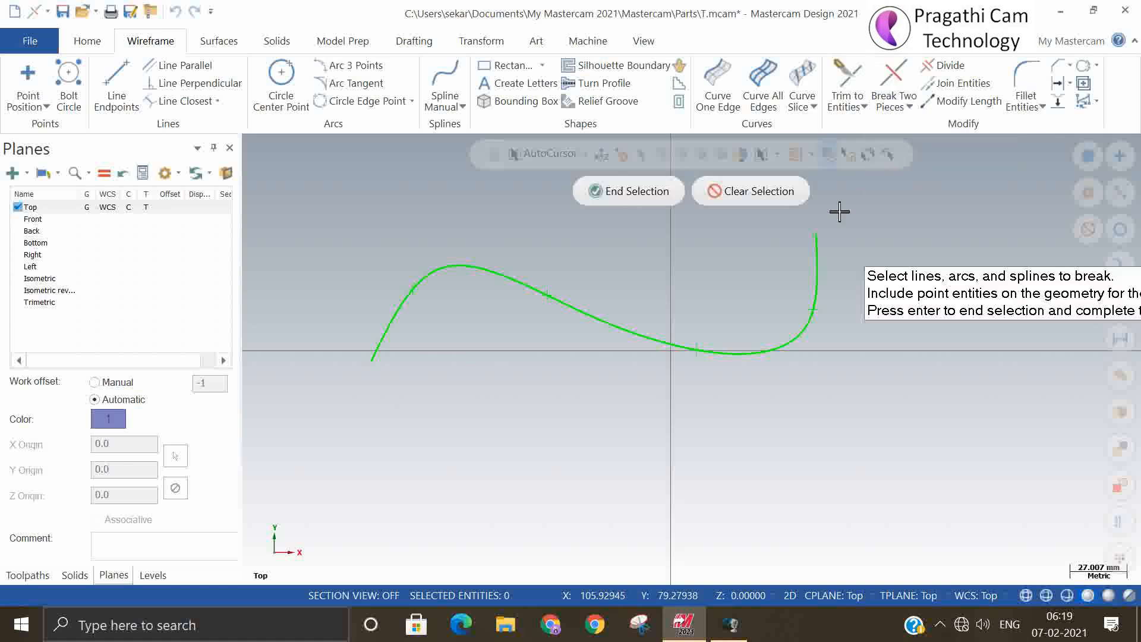
left_click(574, 318)
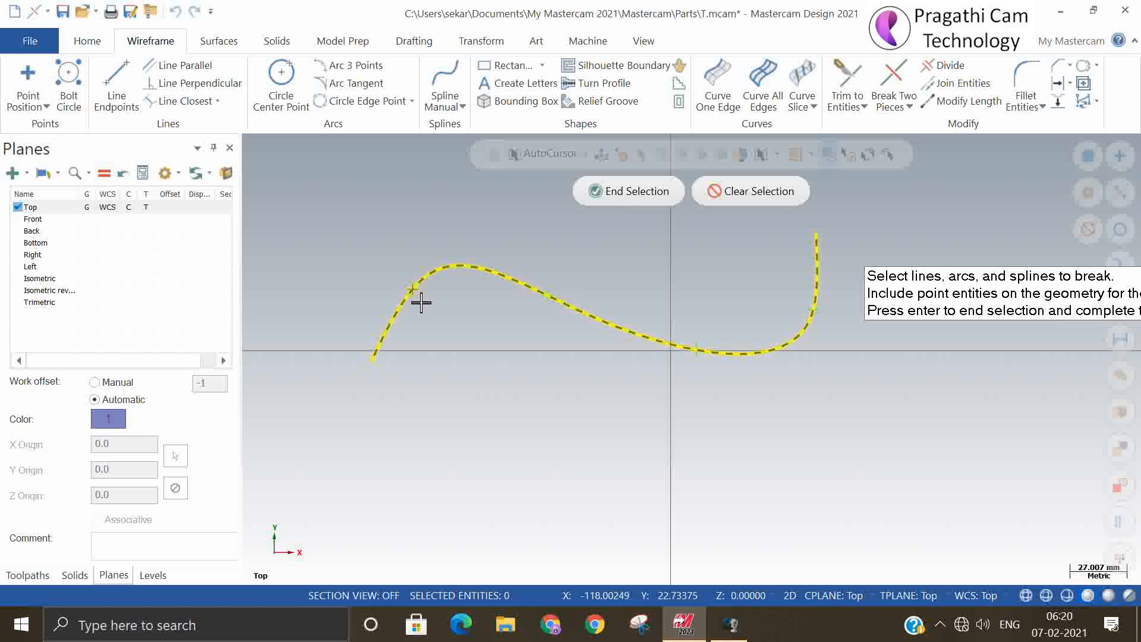
key("Return")
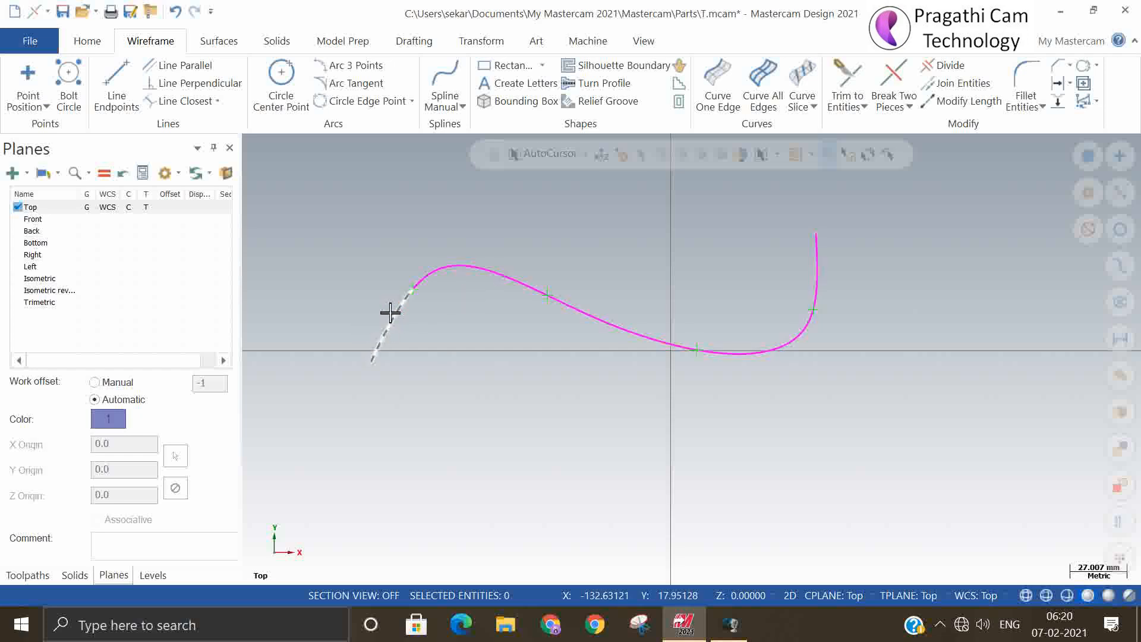
left_click(173, 13)
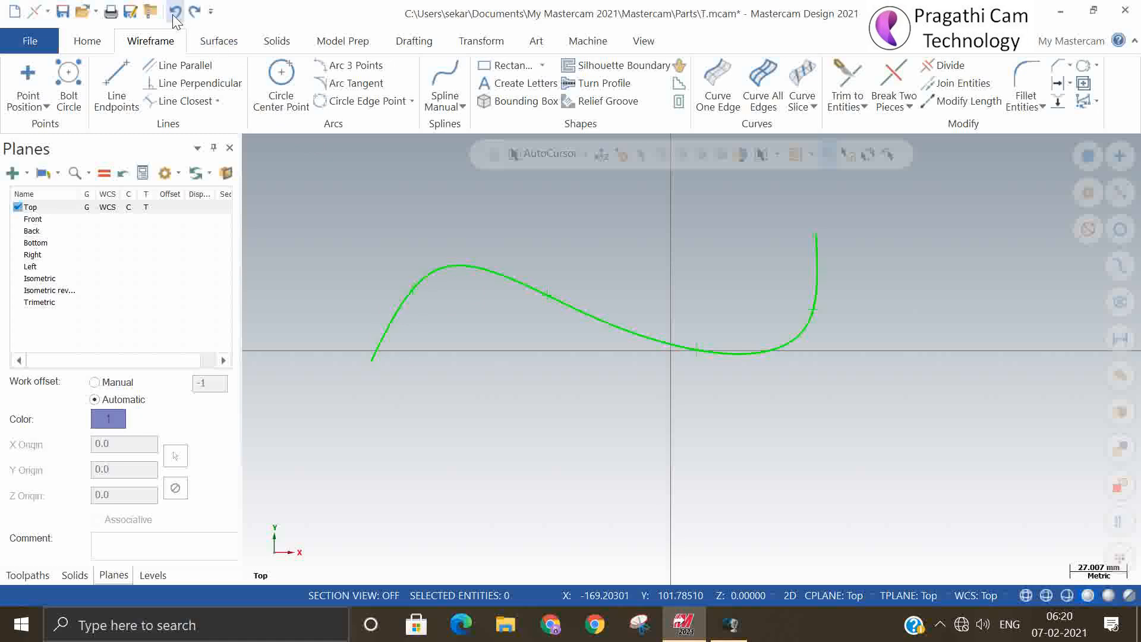
Split the spline at the second point from the left with Break Two Pieces, and undo the split
left_click(911, 109)
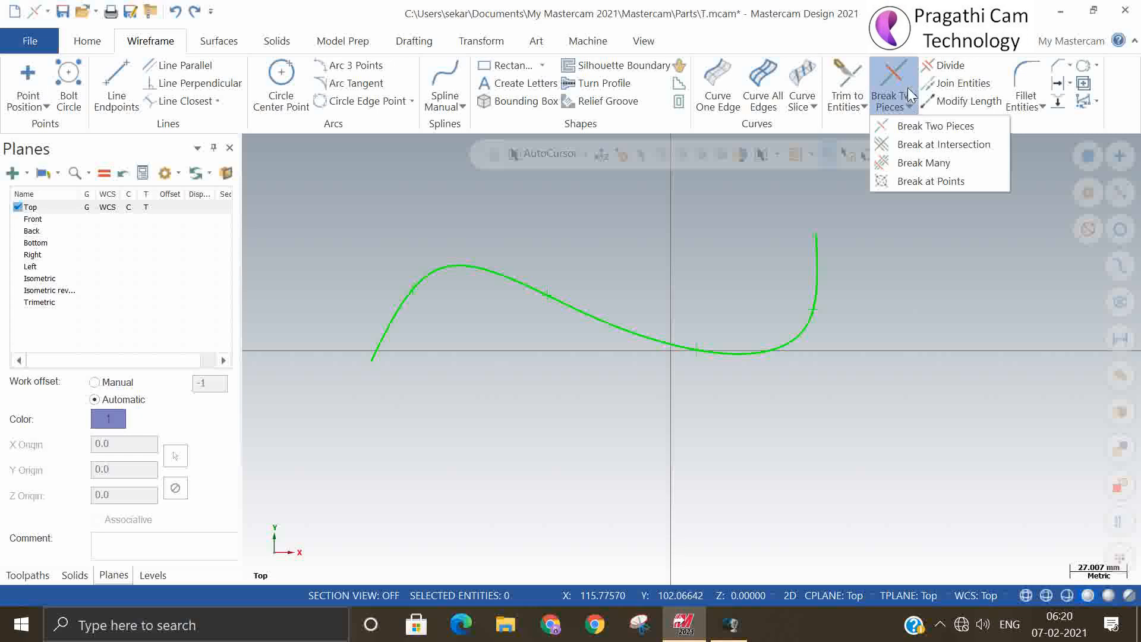
left_click(873, 237)
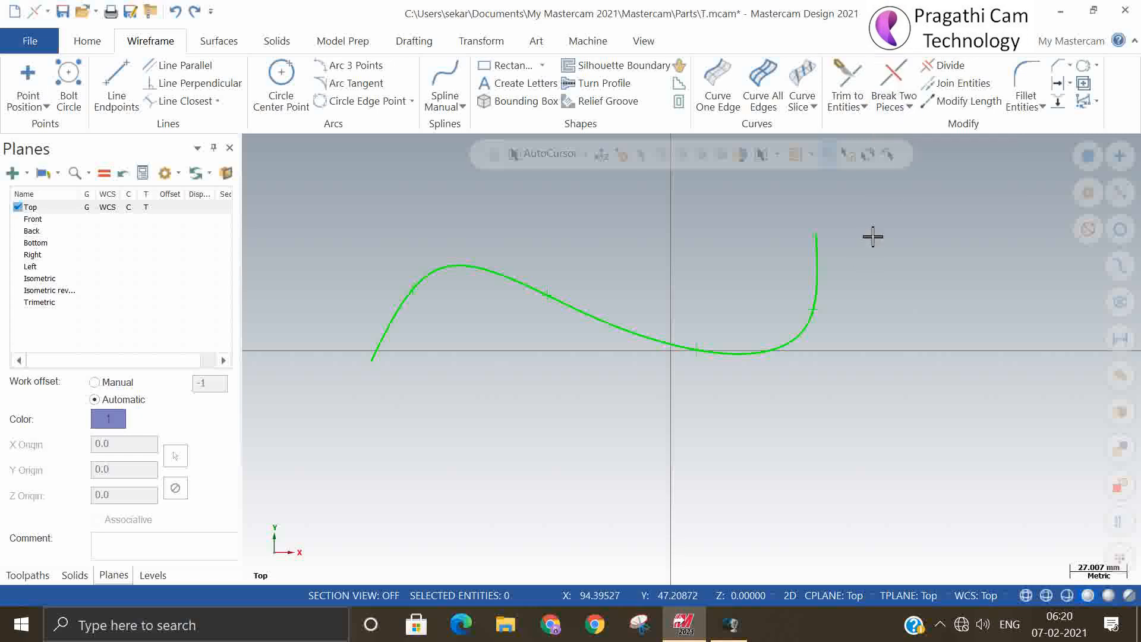
left_click(894, 66)
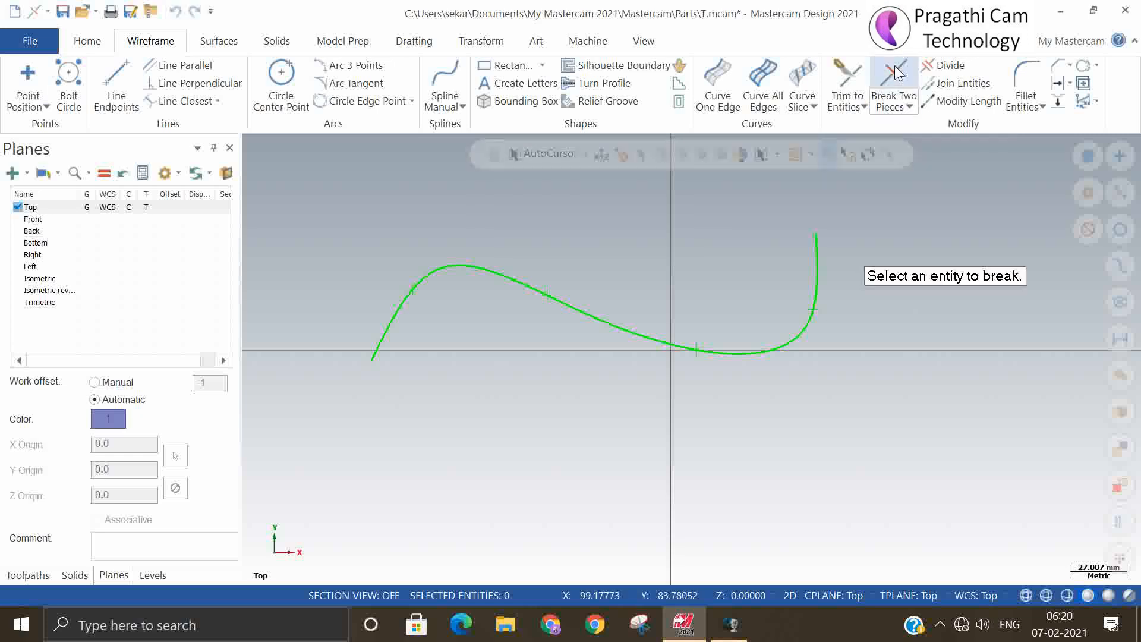
left_click(587, 314)
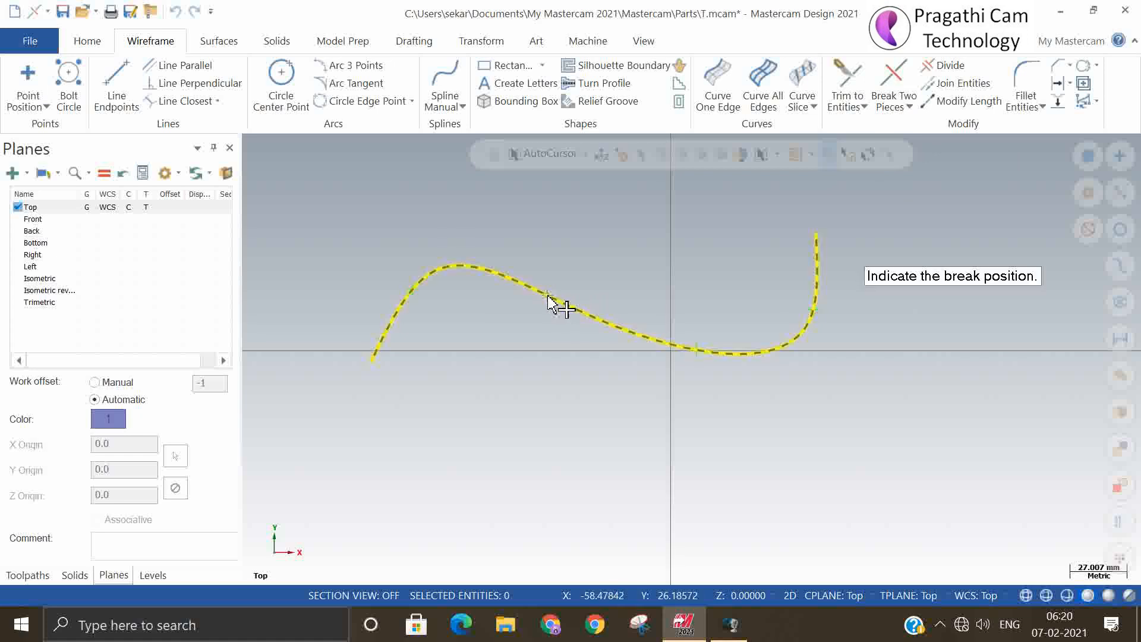
left_click(548, 295)
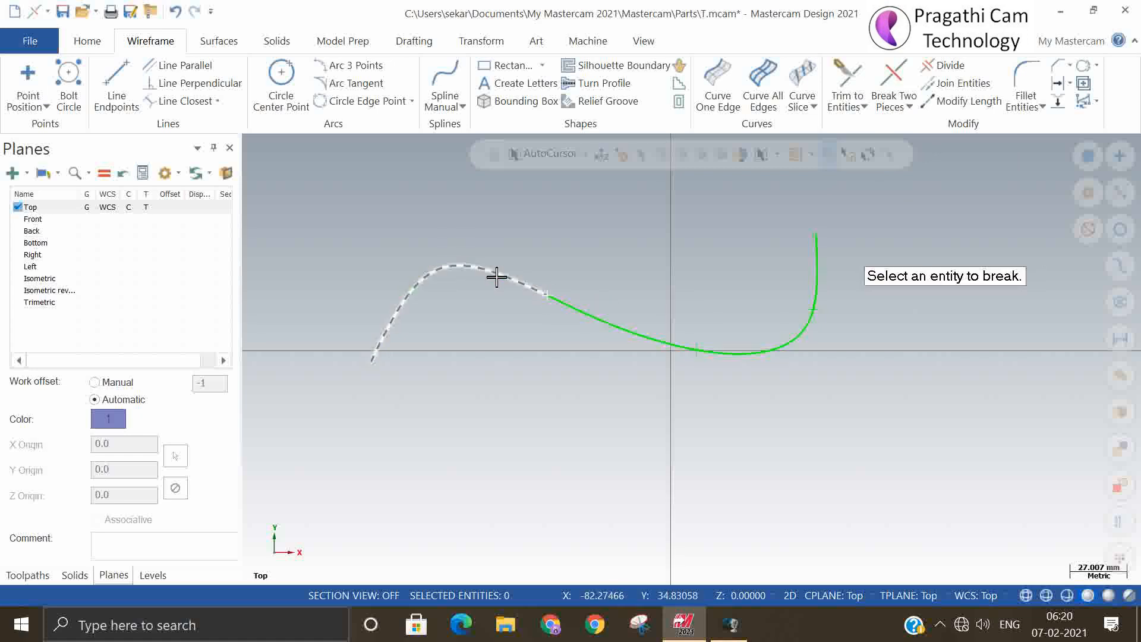
key("Escape")
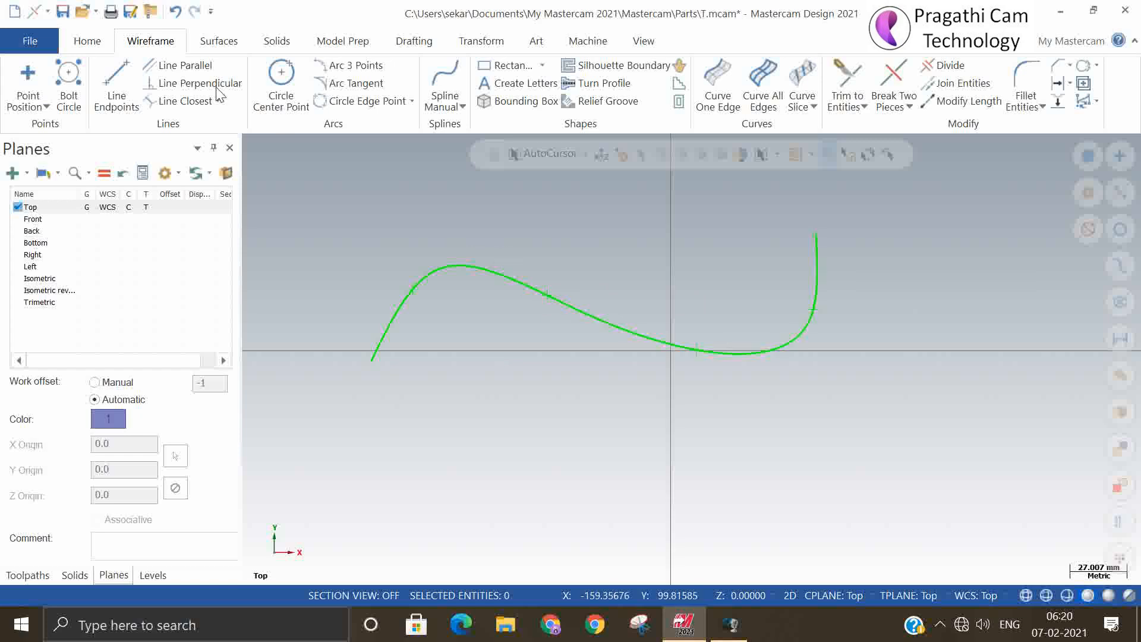
left_click(176, 10)
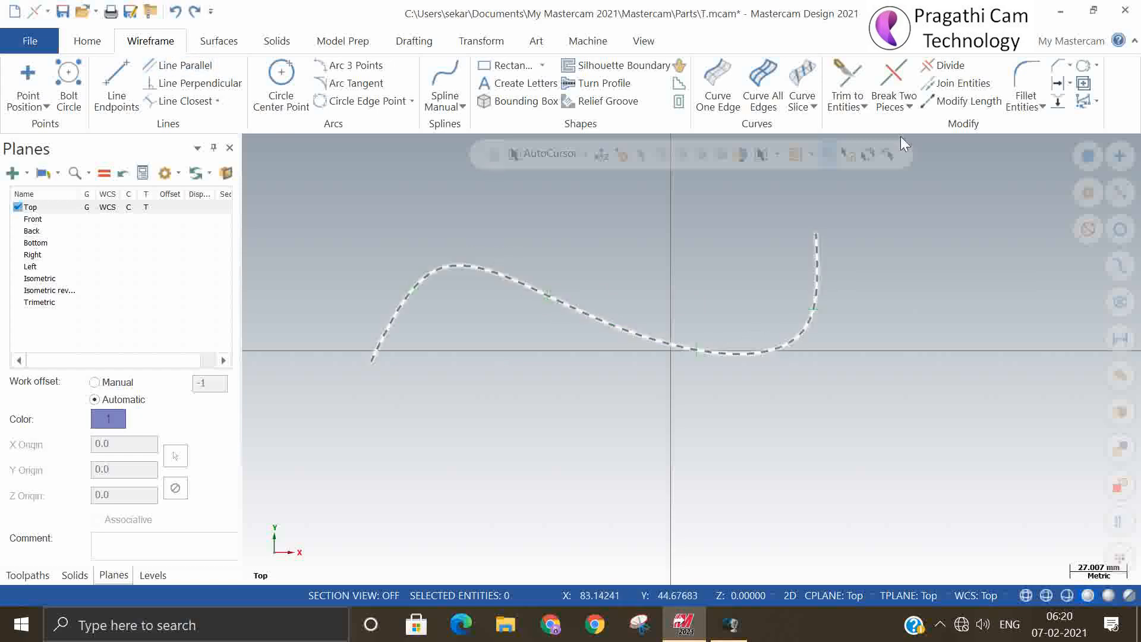
Break the spline at the second point from the left using Break at Points
left_click(910, 108)
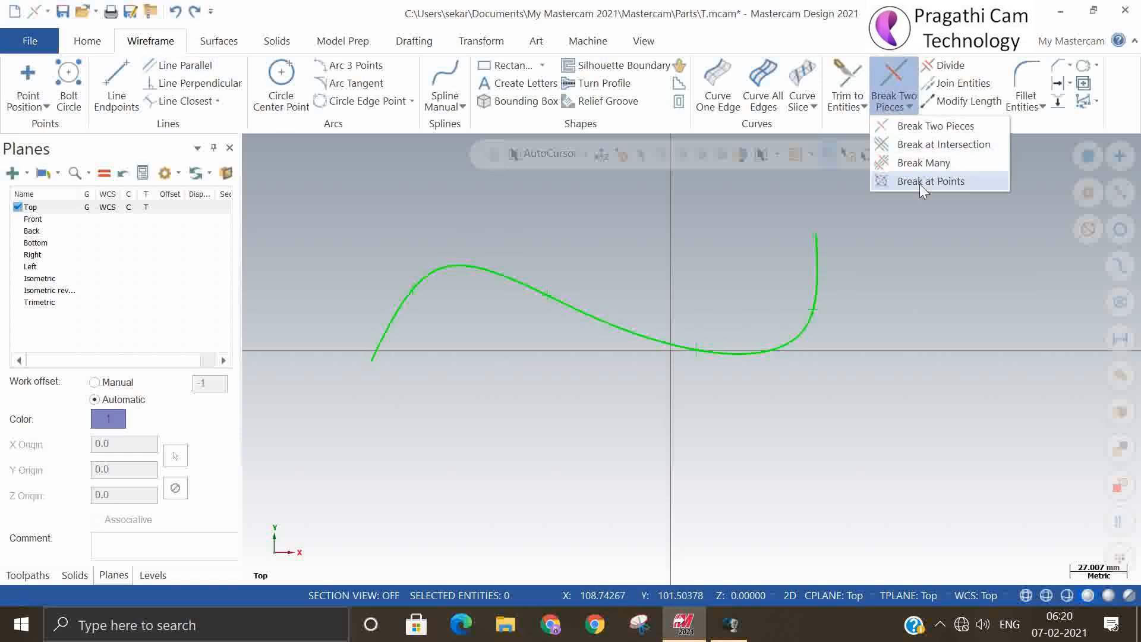
left_click(919, 181)
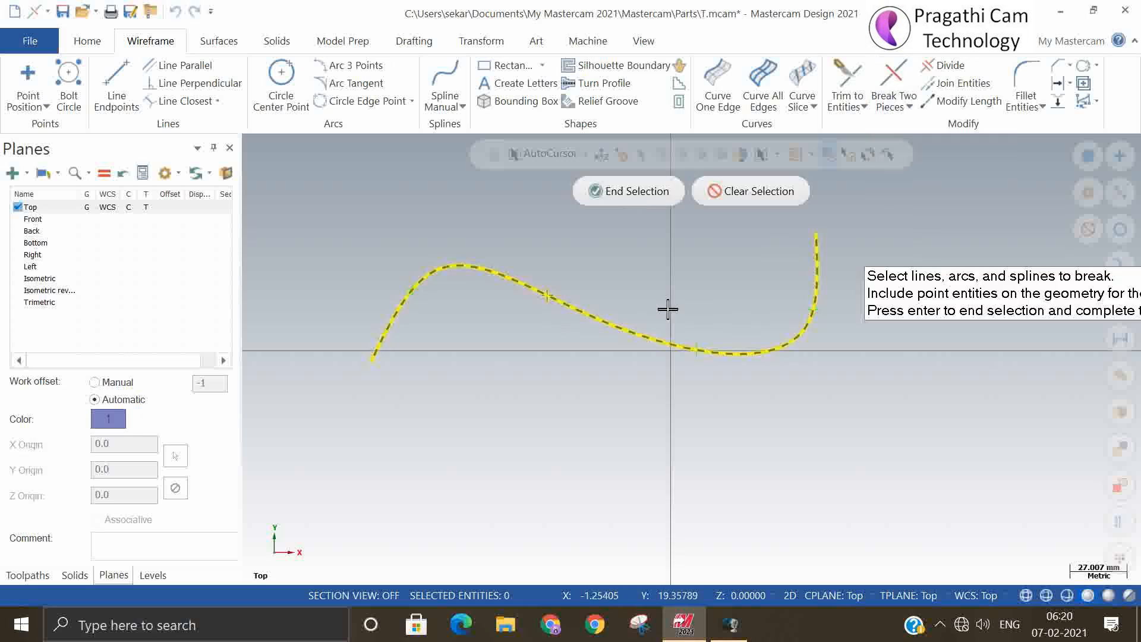
left_click(633, 191)
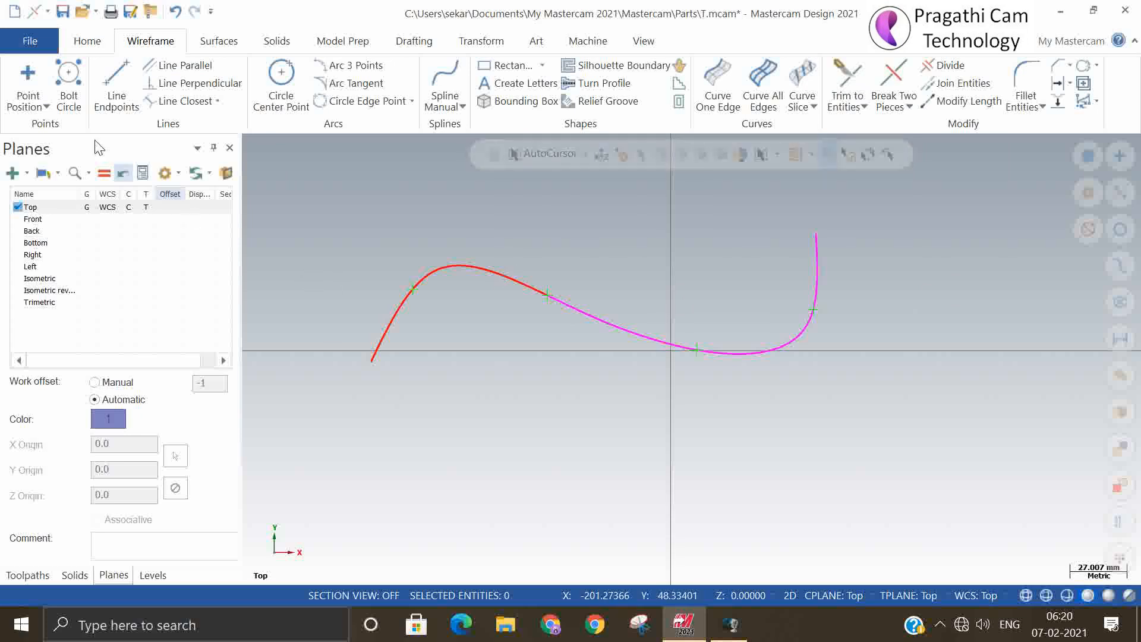
Start a new file without saving T.mcam and draw two steep and two shallow freeform lines crossing into a quadrilateral with overhanging ends
left_click(14, 12)
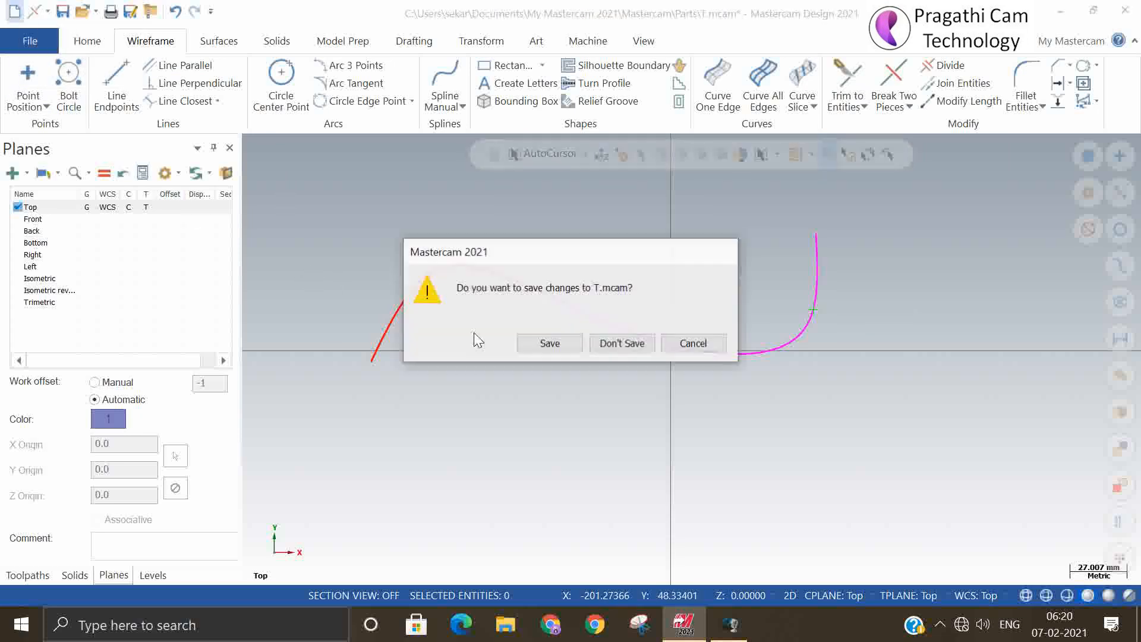
left_click(622, 341)
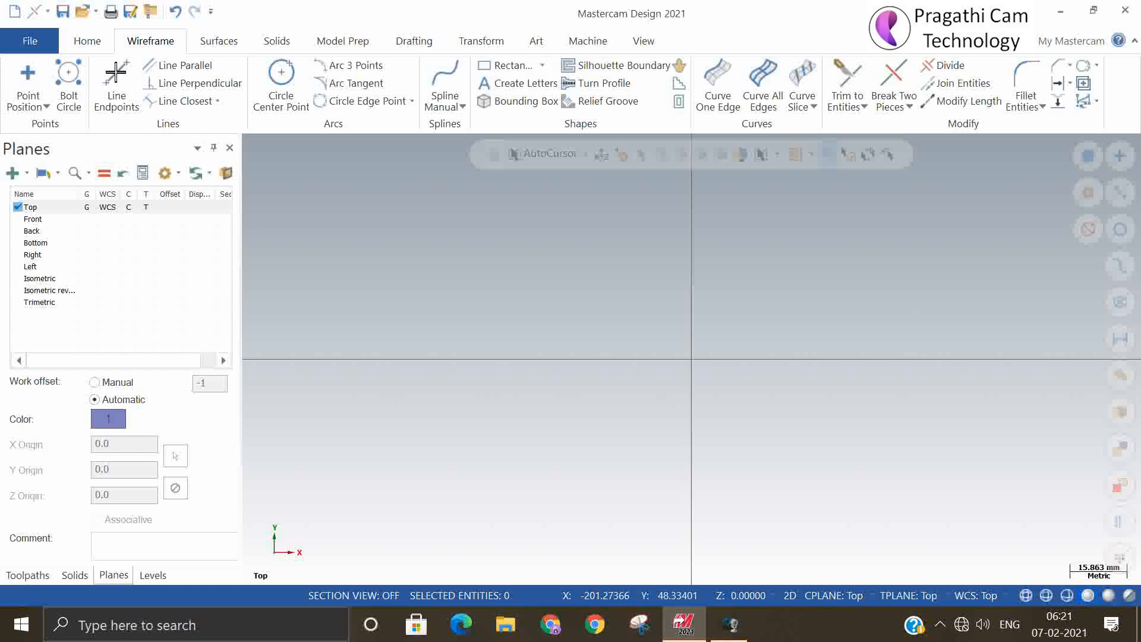
left_click(116, 73)
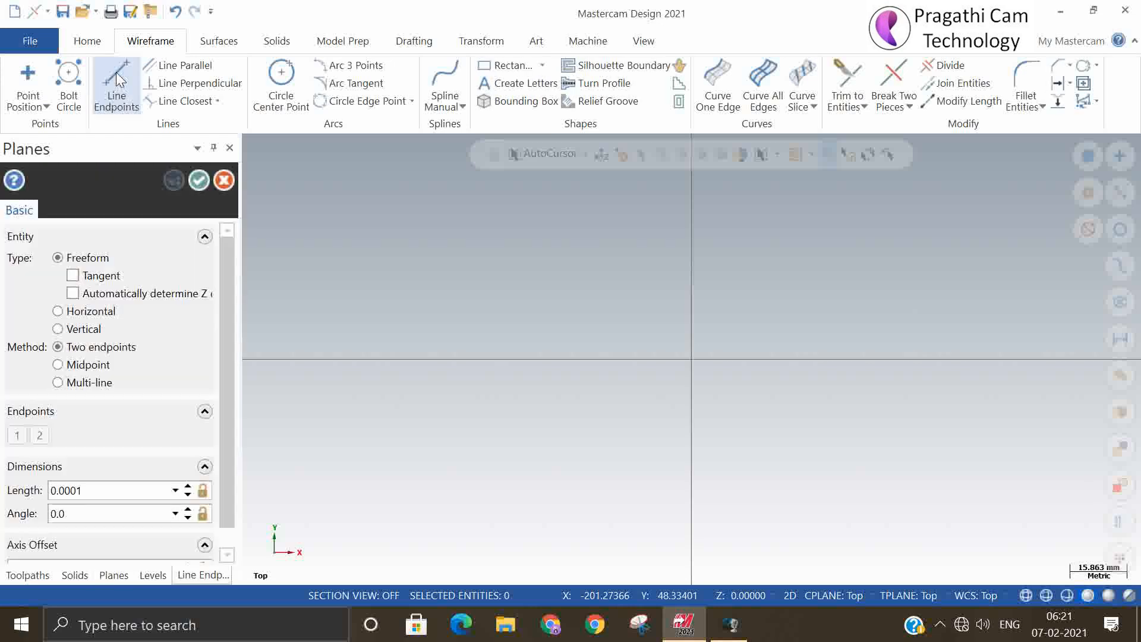
left_click(535, 230)
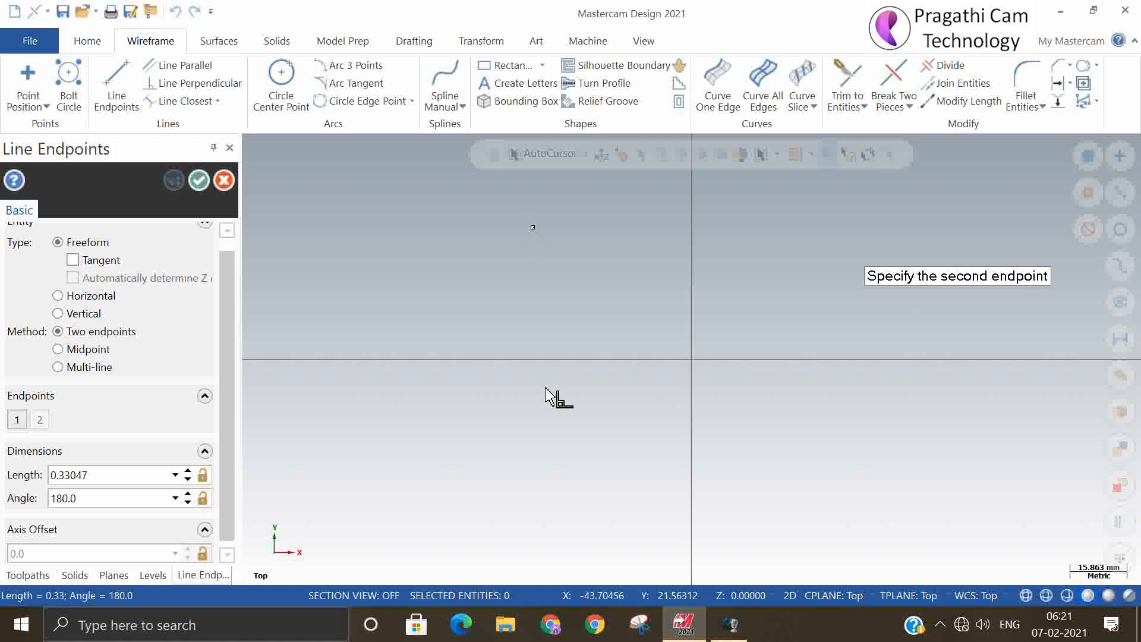
left_click(547, 441)
left_click(633, 240)
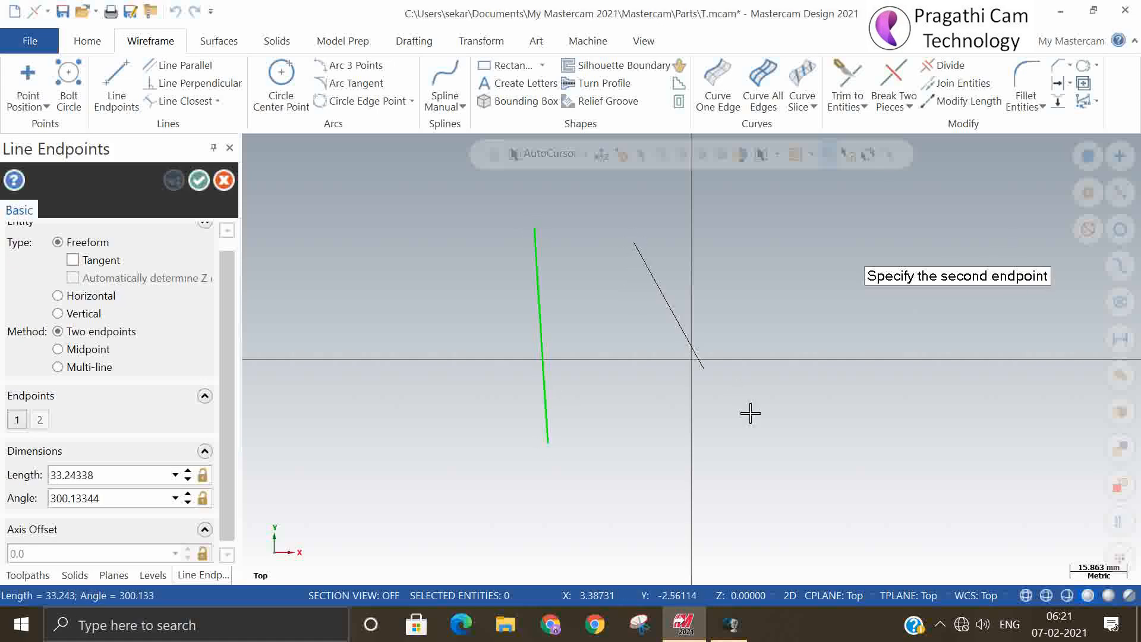
left_click(760, 417)
left_click(775, 307)
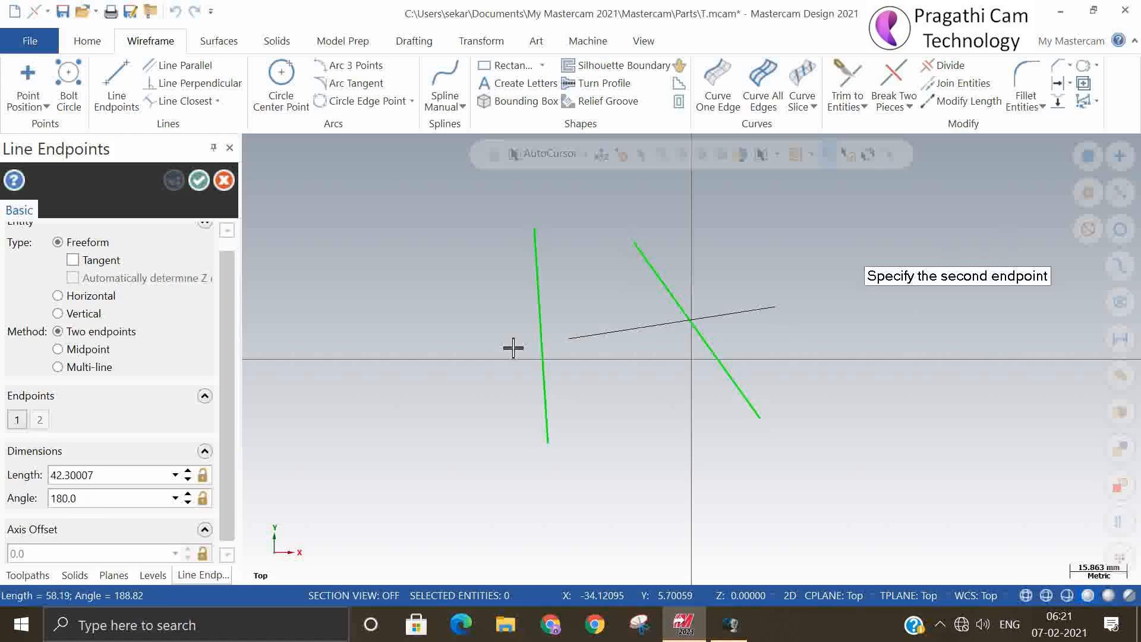
left_click(494, 393)
left_click(450, 307)
left_click(716, 254)
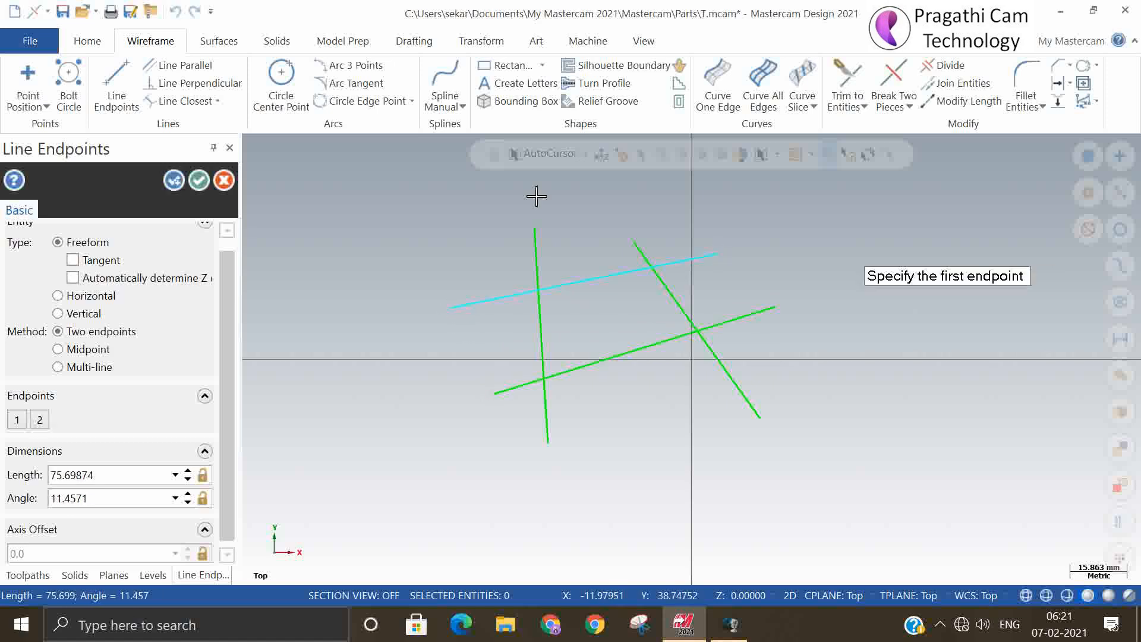
left_click(199, 182)
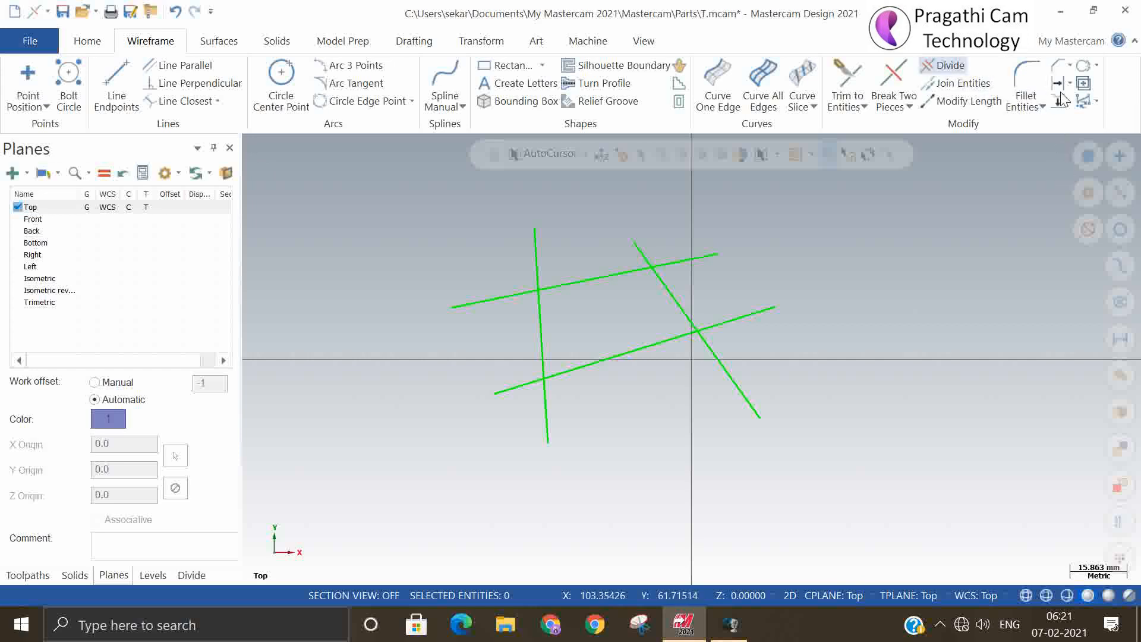
Trim the overhanging ends off all four lines with Divide in Trim mode, leaving a closed quadrilateral
left_click(538, 244)
left_click(504, 287)
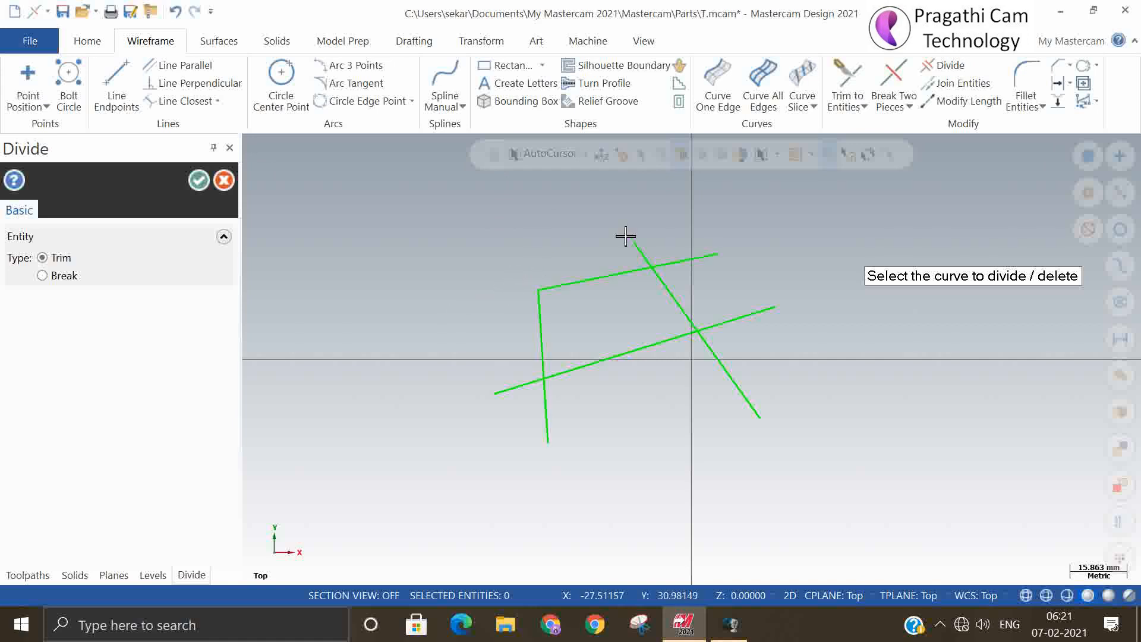
left_click(626, 238)
left_click(677, 254)
left_click(746, 315)
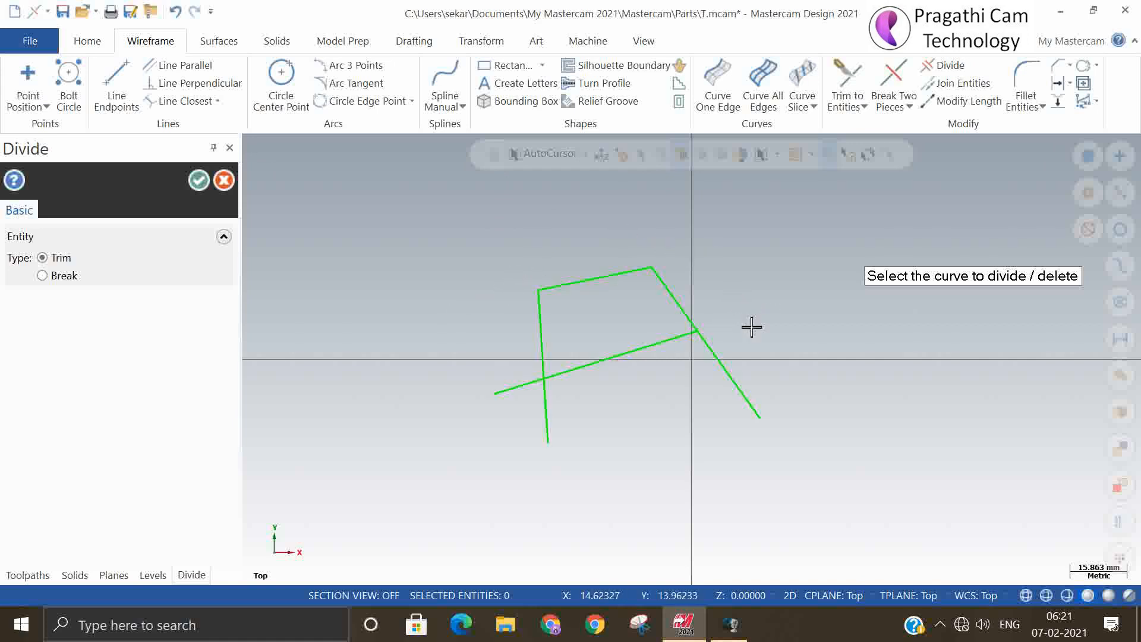
left_click(728, 373)
left_click(551, 414)
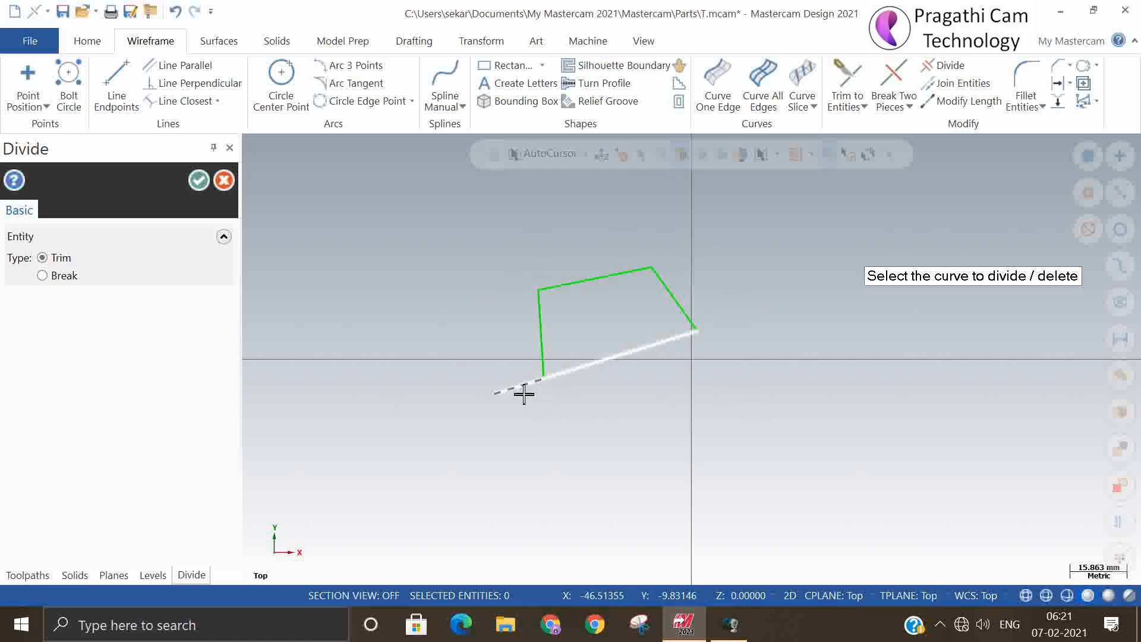
left_click(522, 391)
left_click(200, 180)
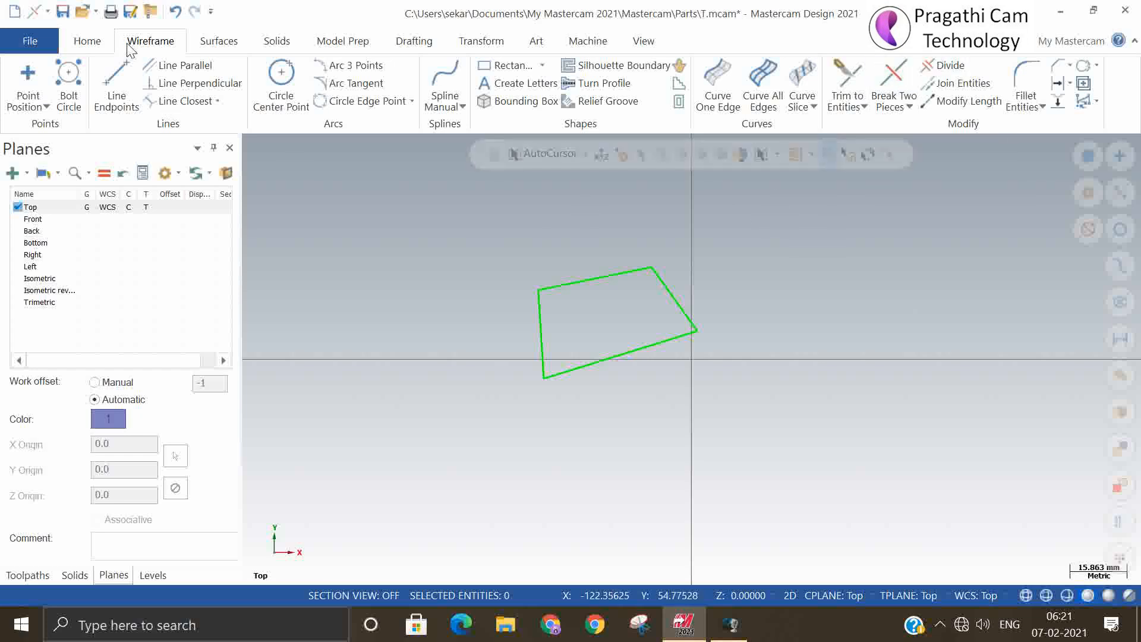
Undo the Divide trims to restore the four full crossing lines
left_click(171, 12)
left_click(171, 12)
left_click(171, 12)
left_click(172, 12)
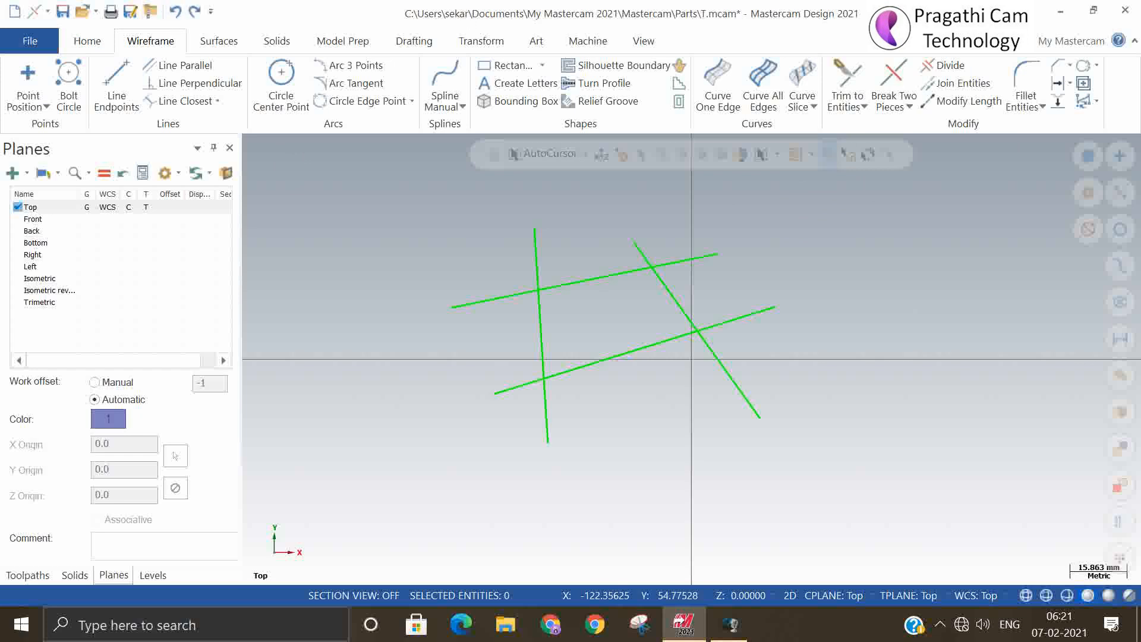
Trim the overhanging ends off the four crossing lines again using Divide with the Trim type, leaving only the closed quadrilateral
left_click(945, 66)
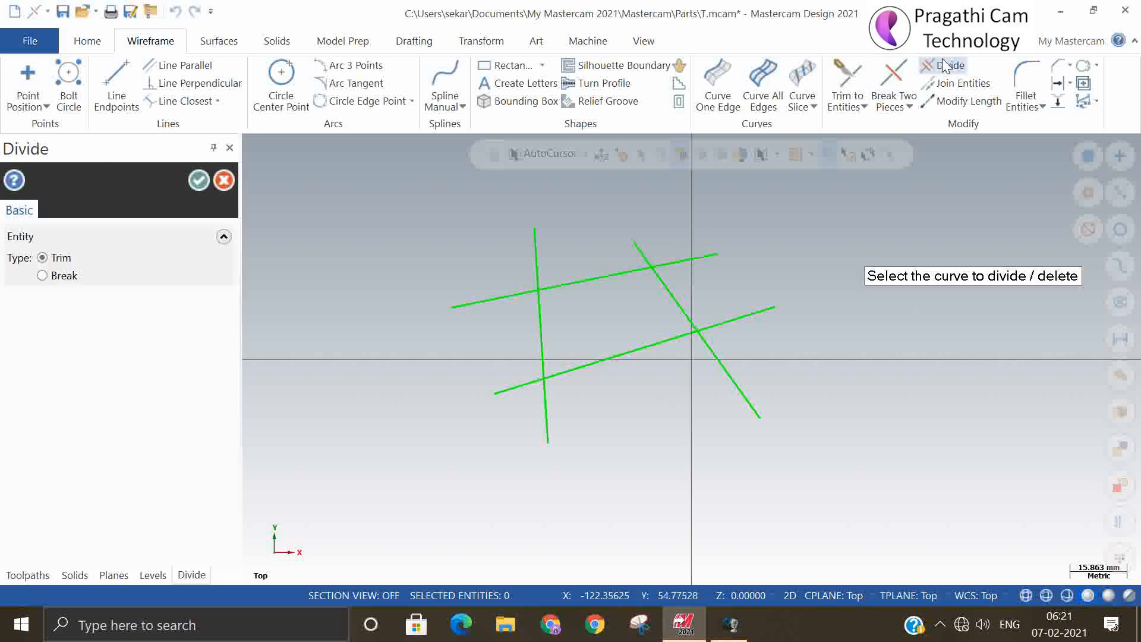
left_click(753, 314)
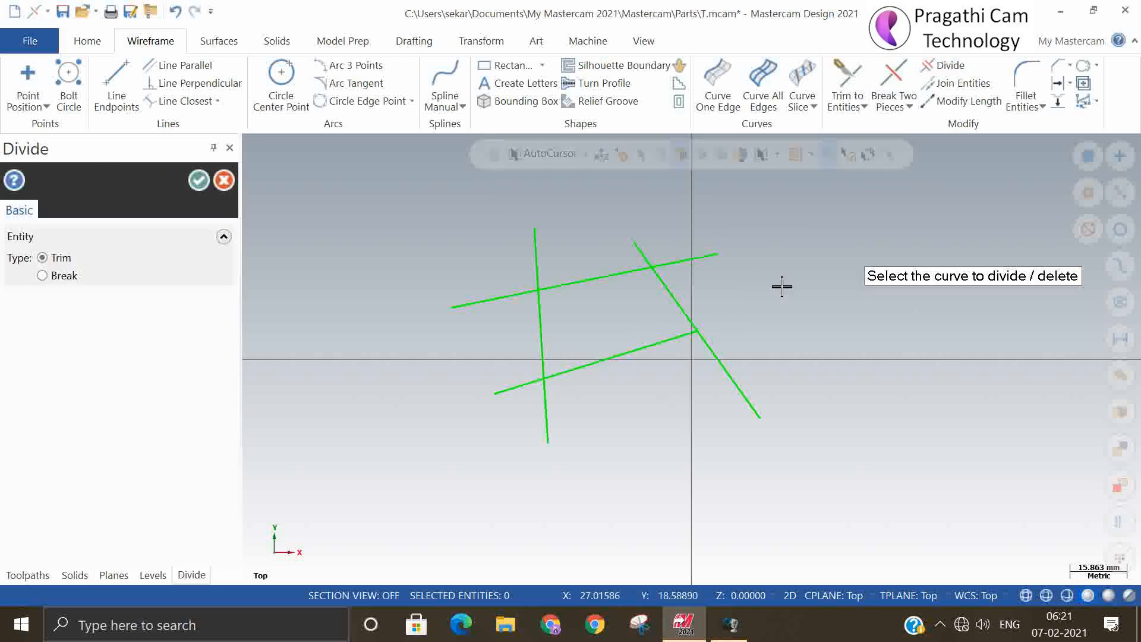
left_click(748, 395)
left_click(547, 418)
left_click(513, 394)
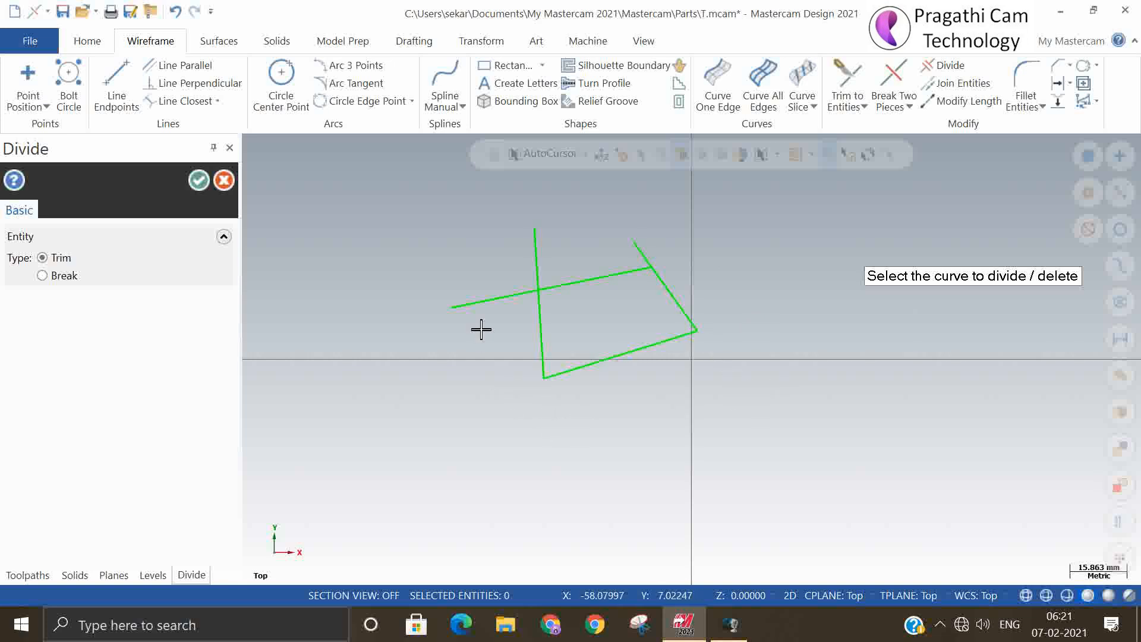
left_click(476, 302)
left_click(536, 241)
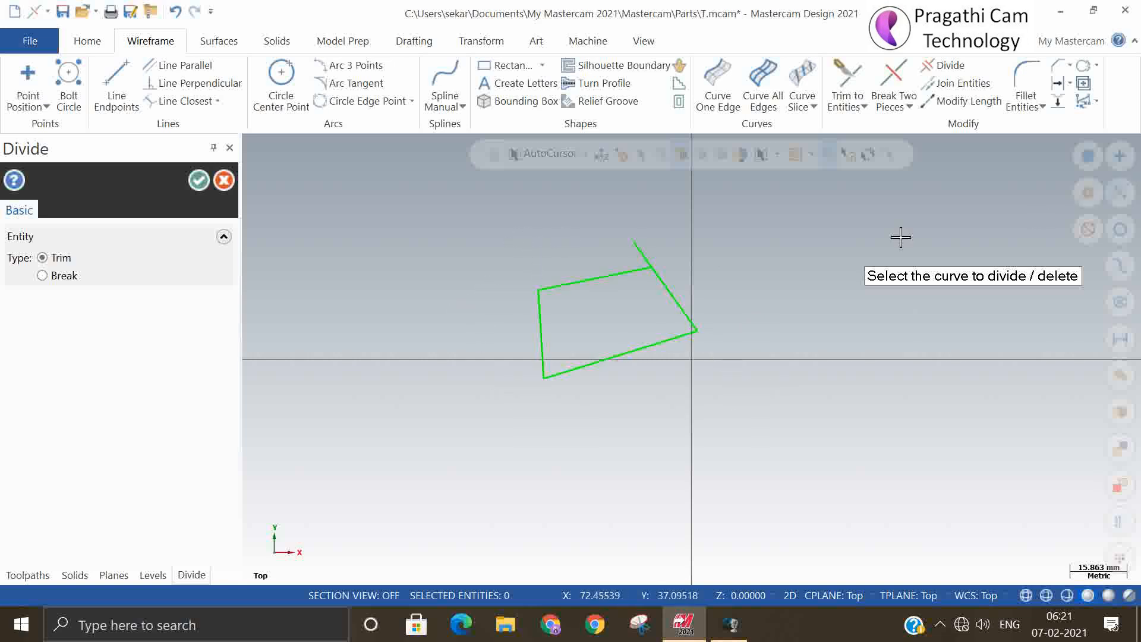
left_click(643, 249)
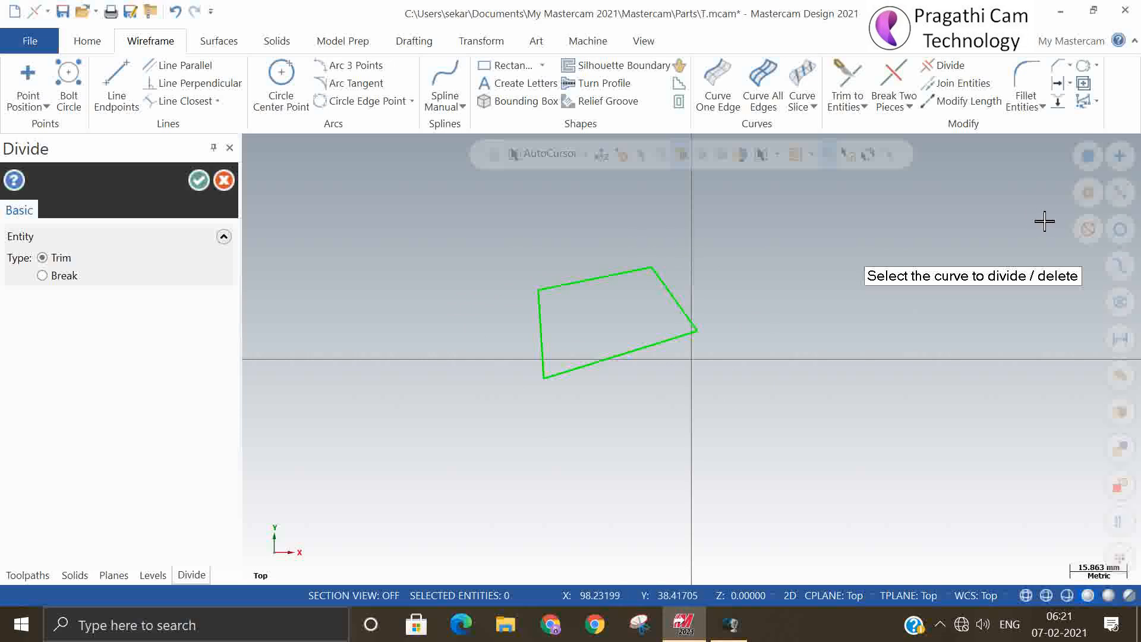
left_click(203, 181)
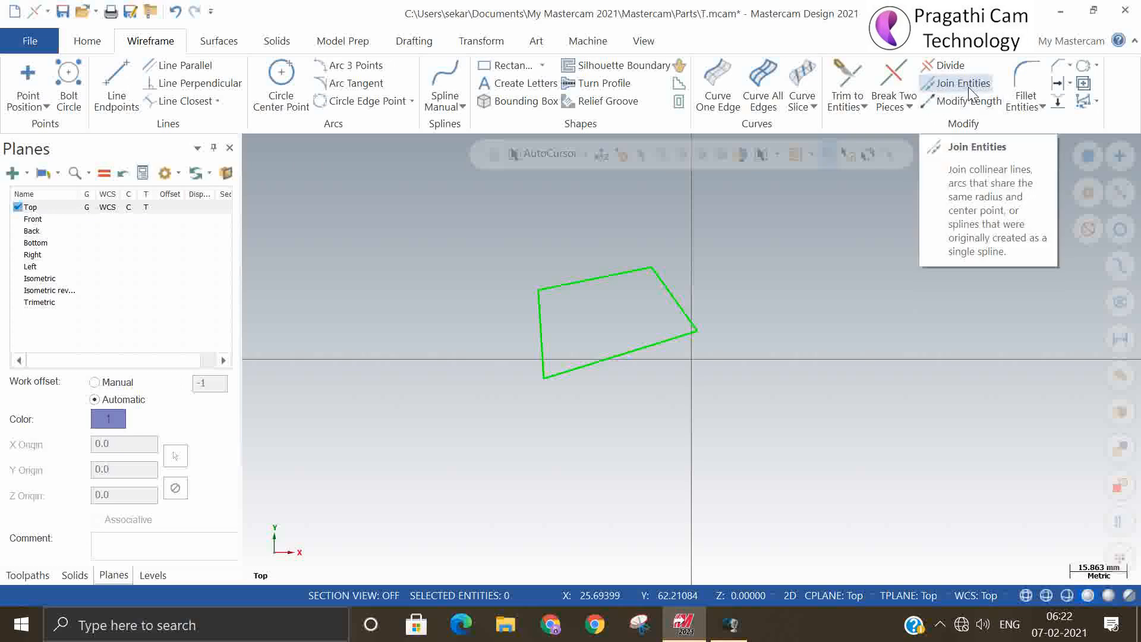
Undo the last trim, start a new file without saving T.mcam, and draw a freeform line about 132 mm long at about 346°
left_click(176, 9)
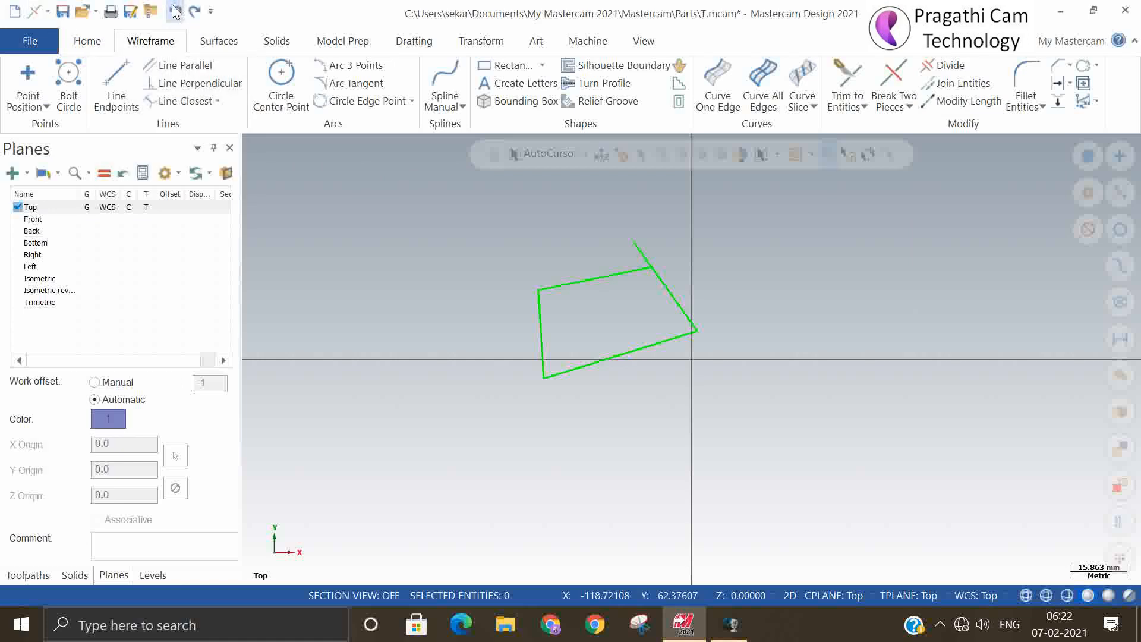
left_click(14, 17)
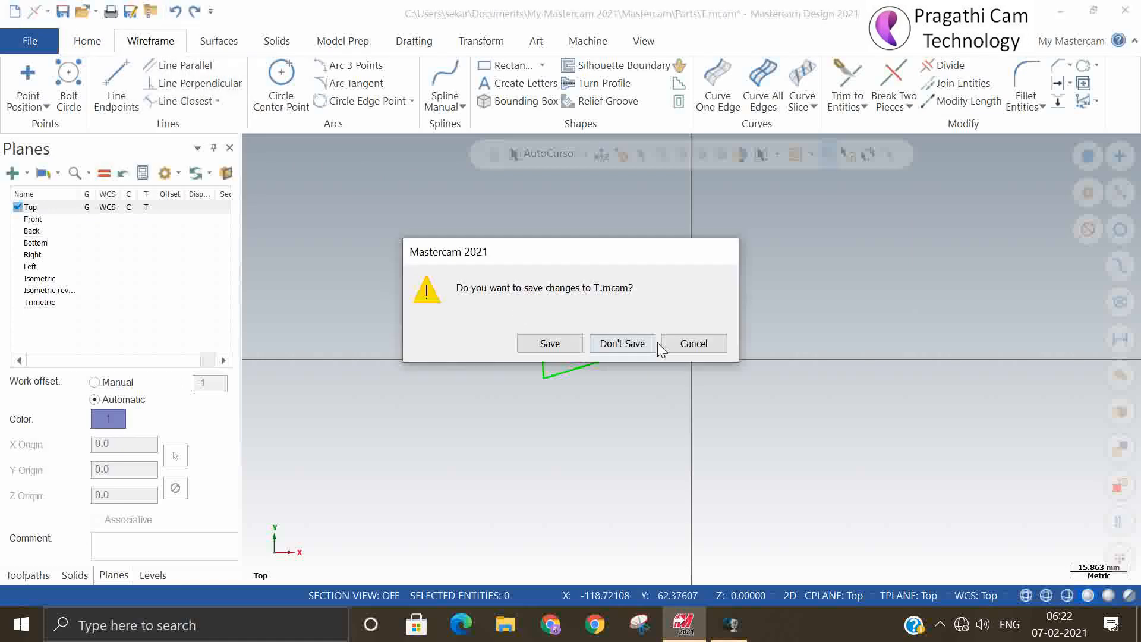
left_click(632, 345)
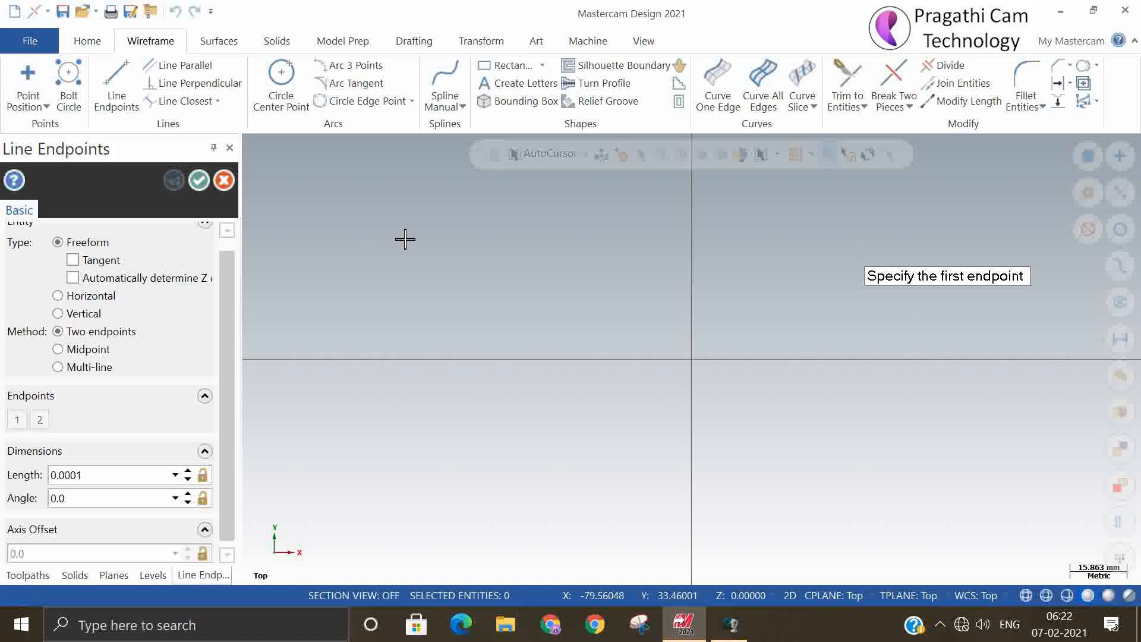
left_click(405, 239)
left_click(866, 356)
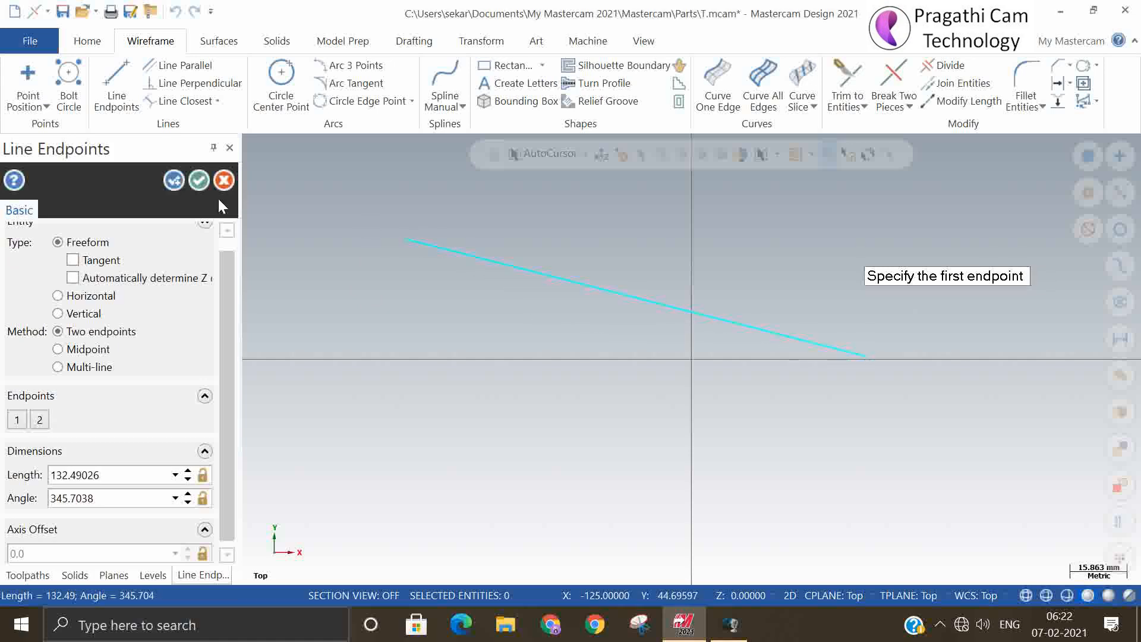
left_click(200, 180)
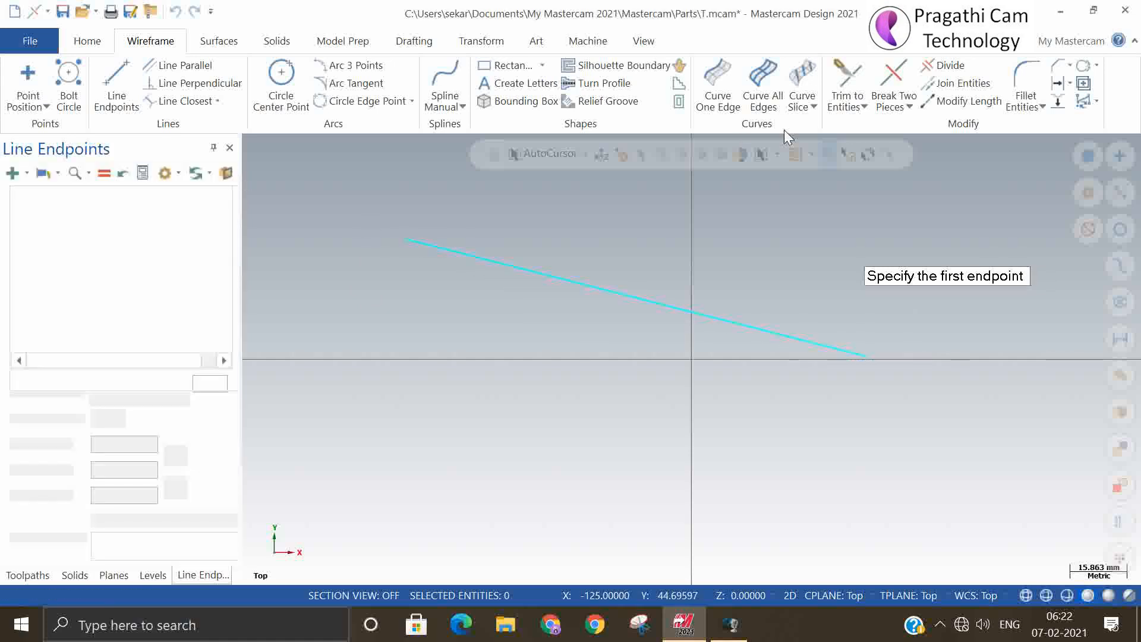
Break the sloping line into two pieces slightly left of its midpoint and select each piece to check the break
left_click(894, 83)
left_click(580, 283)
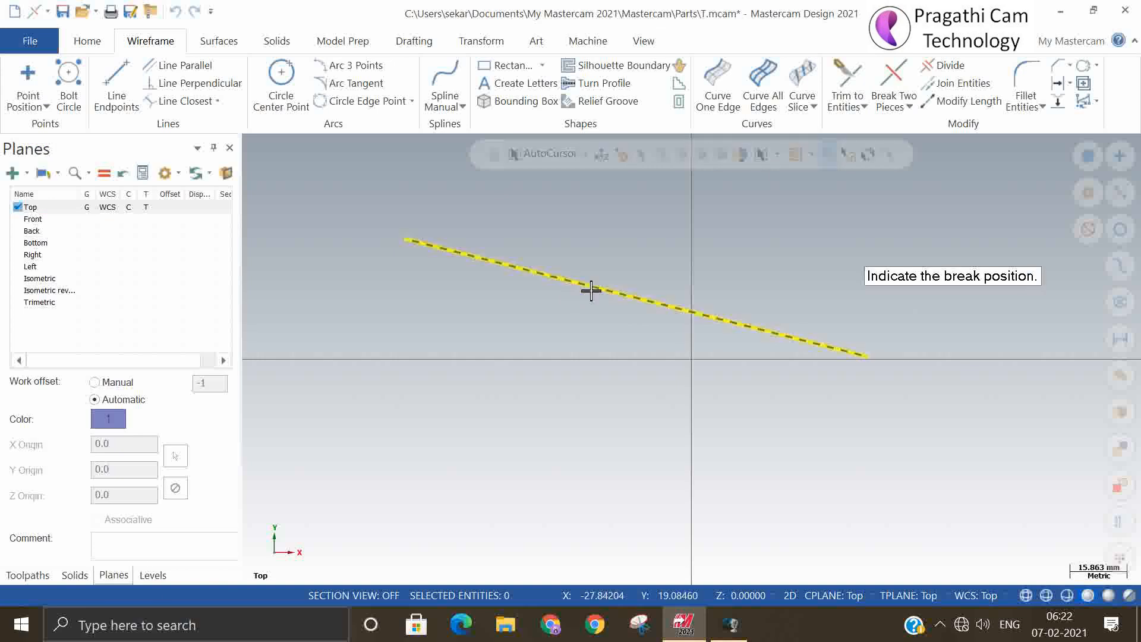
left_click(592, 287)
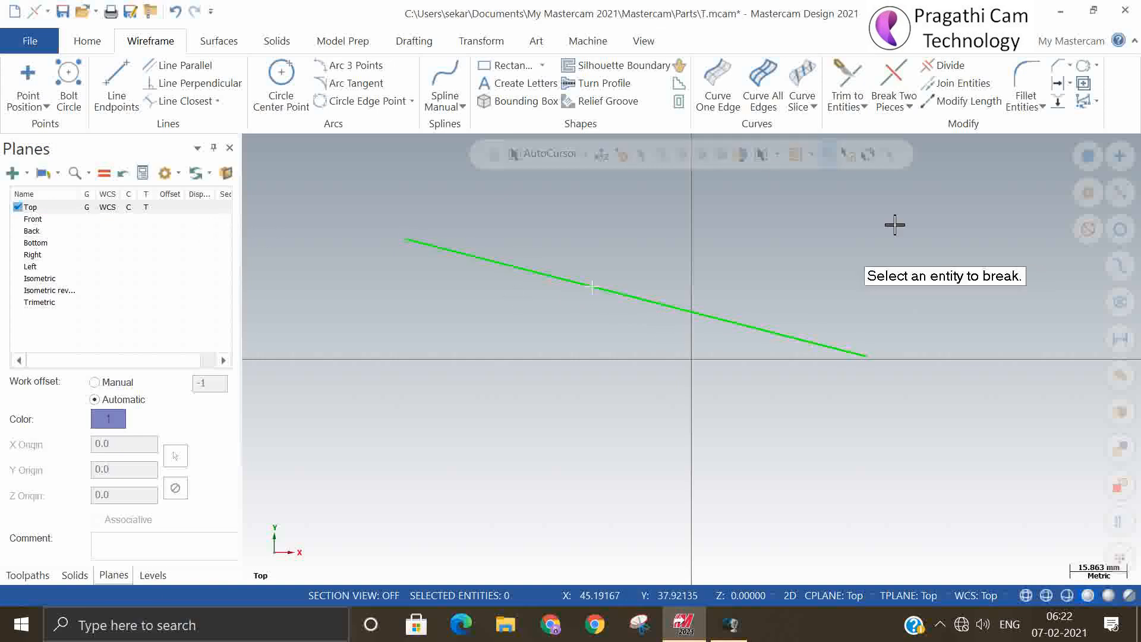
key("Escape")
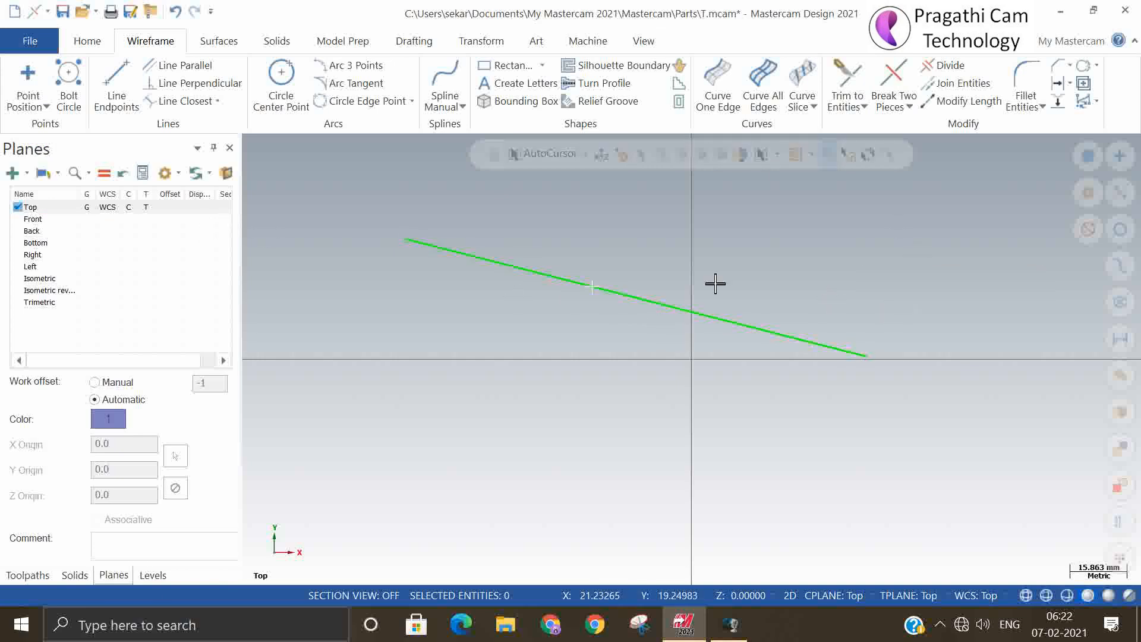
left_click(533, 280)
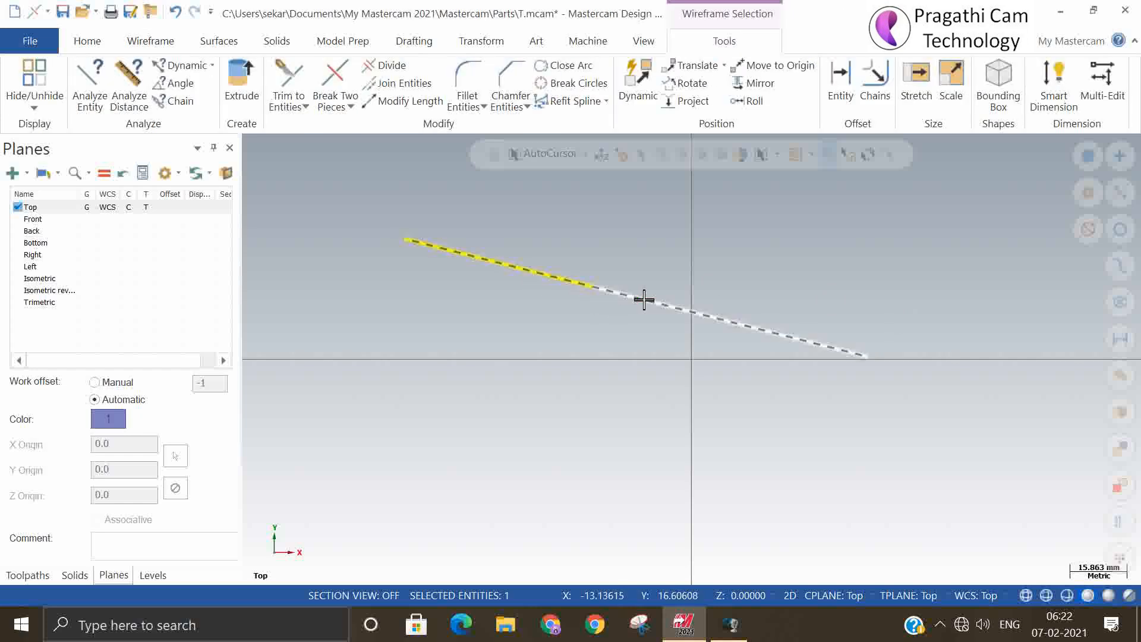
left_click(642, 299)
key("Escape")
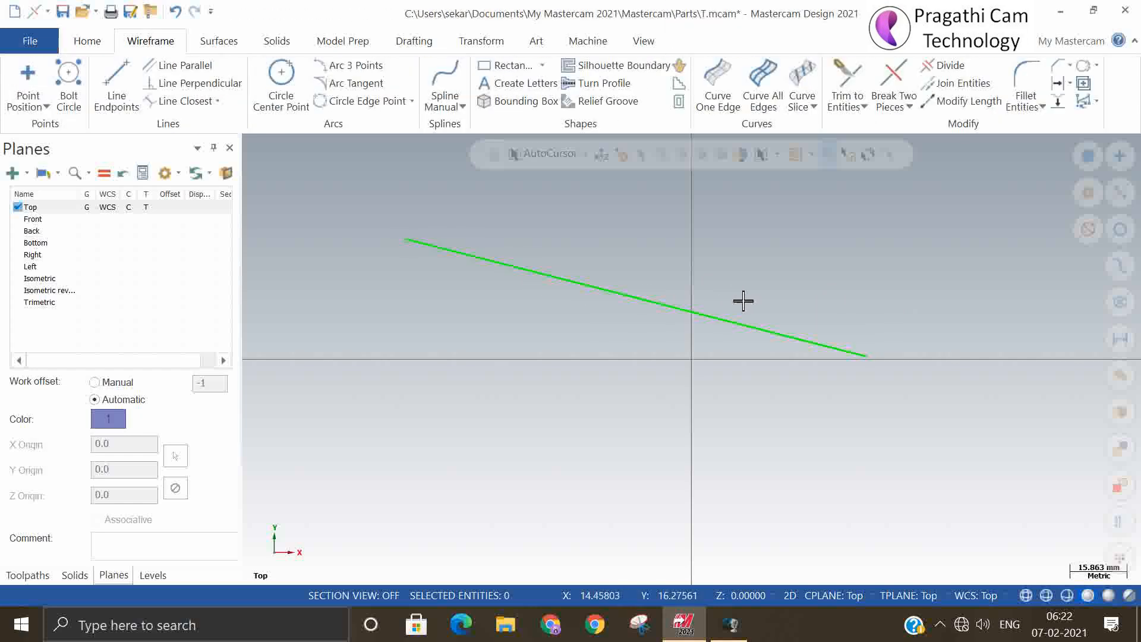
Join the two collinear line pieces into a single line using Join Entities with Fill gaps enabled
left_click(951, 83)
left_click(738, 315)
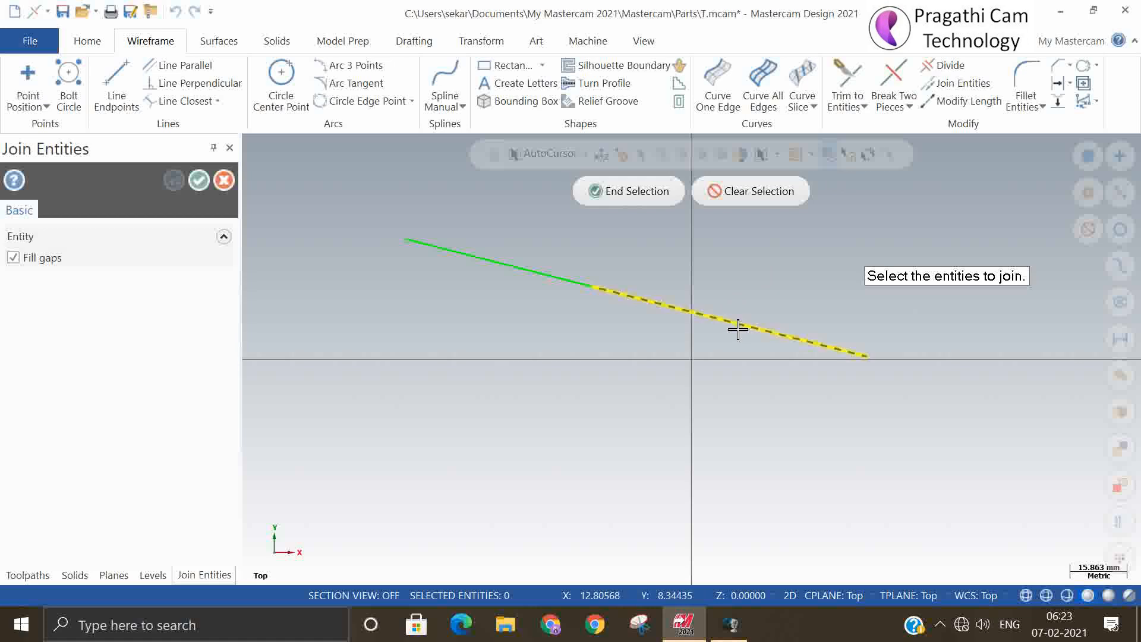
left_click(531, 262)
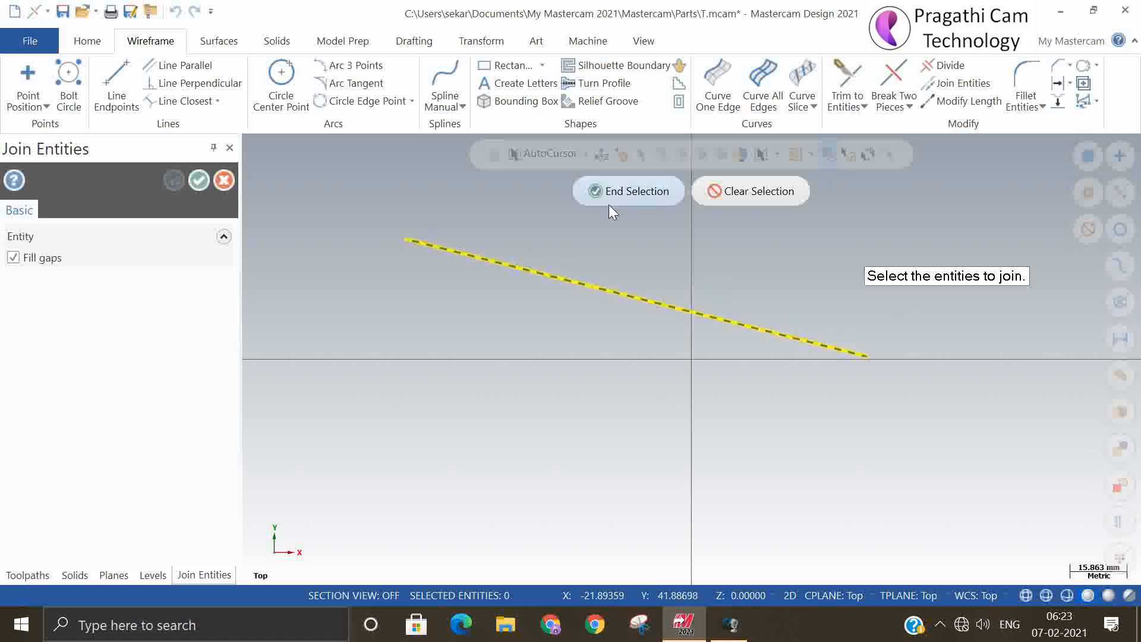
left_click(618, 193)
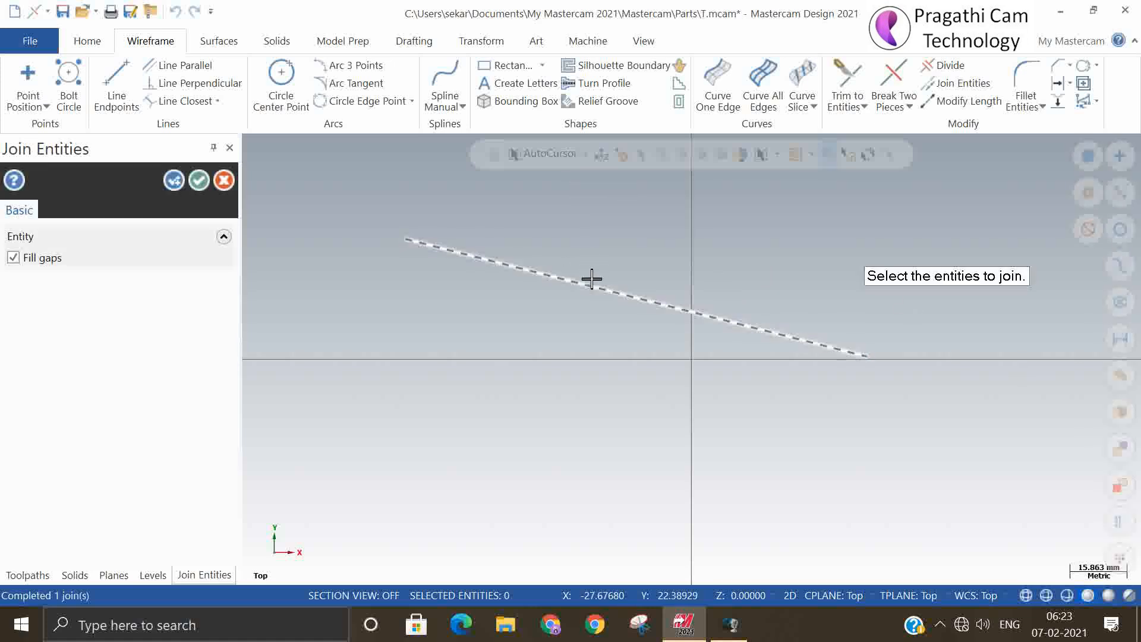
left_click(198, 180)
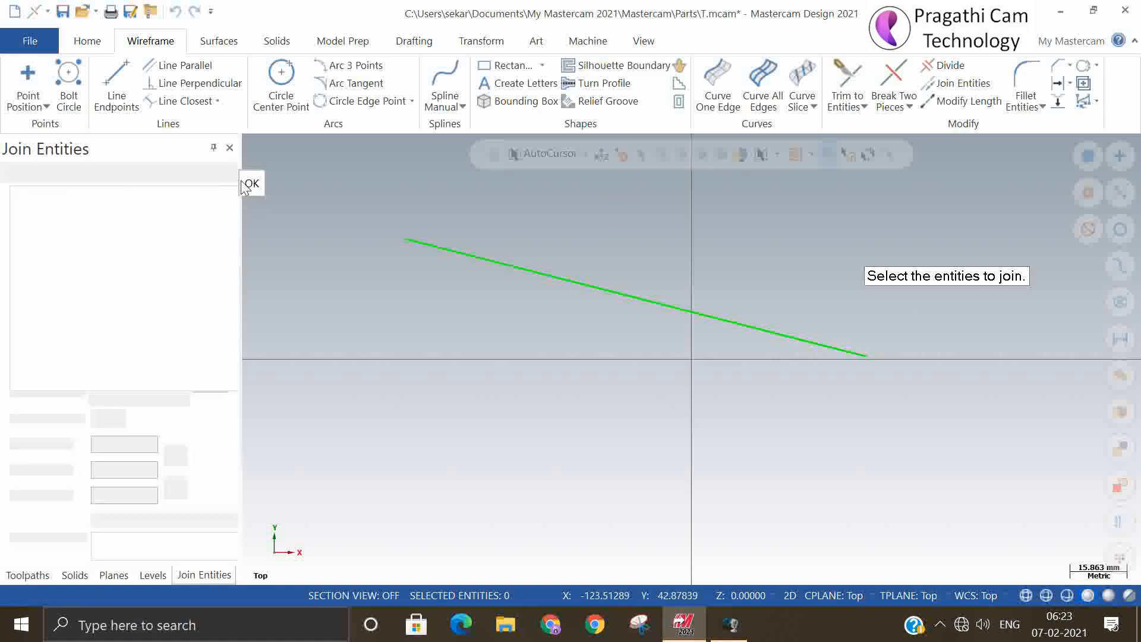
Delete the joined line and draw horizontal lines about 82 and 70 mm long crossed by two vertical lines, forming a rectangle with overhanging ends
left_click(553, 269)
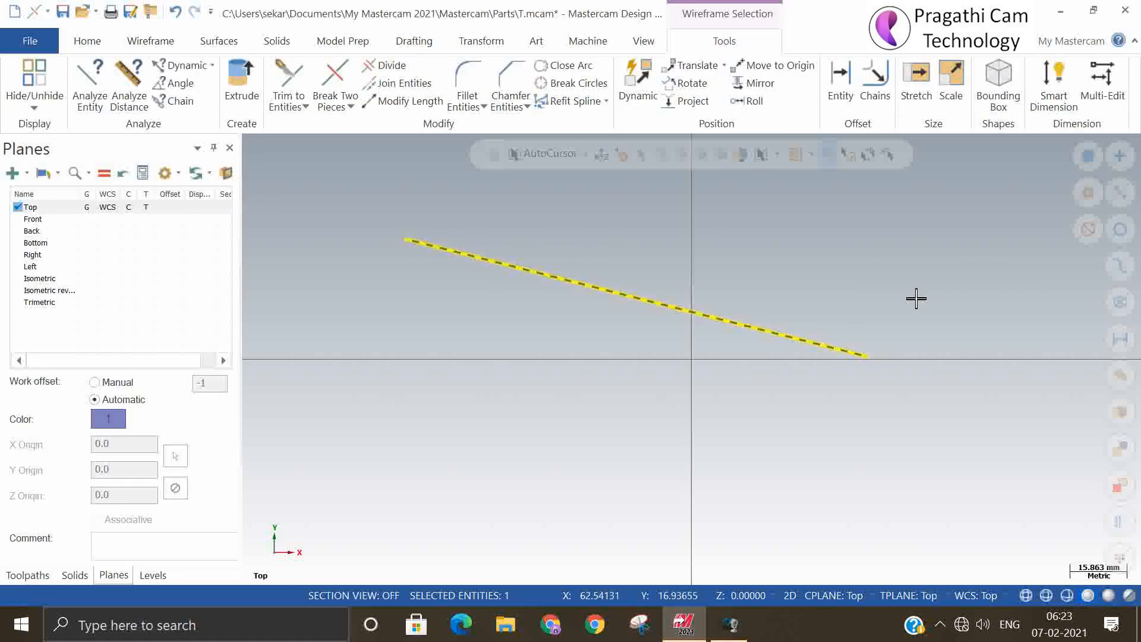
key("Delete")
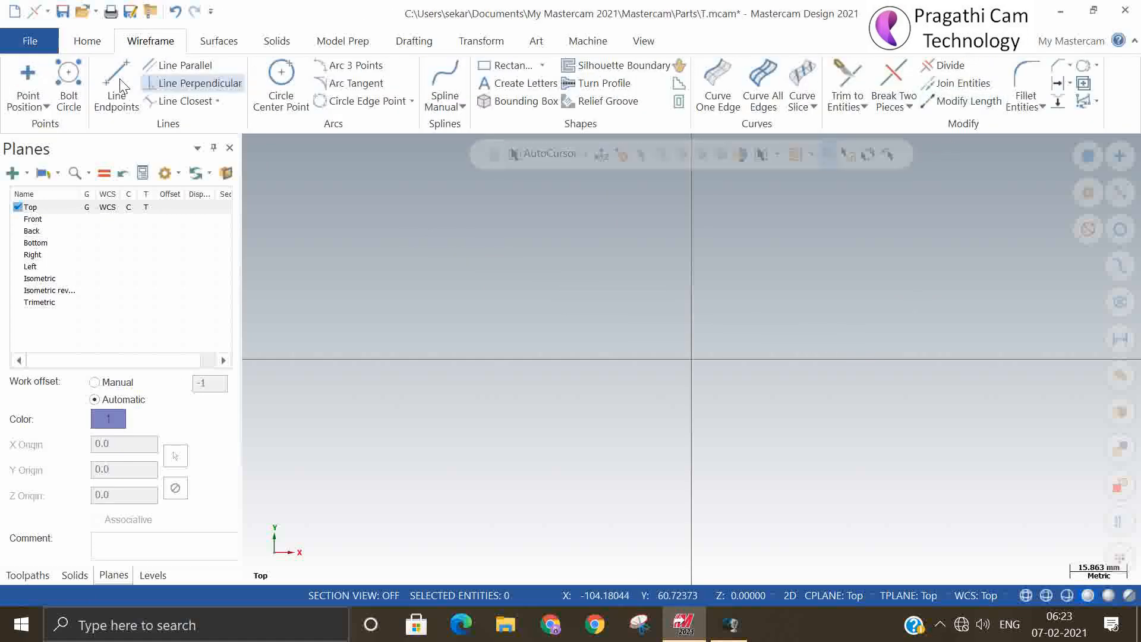
left_click(105, 72)
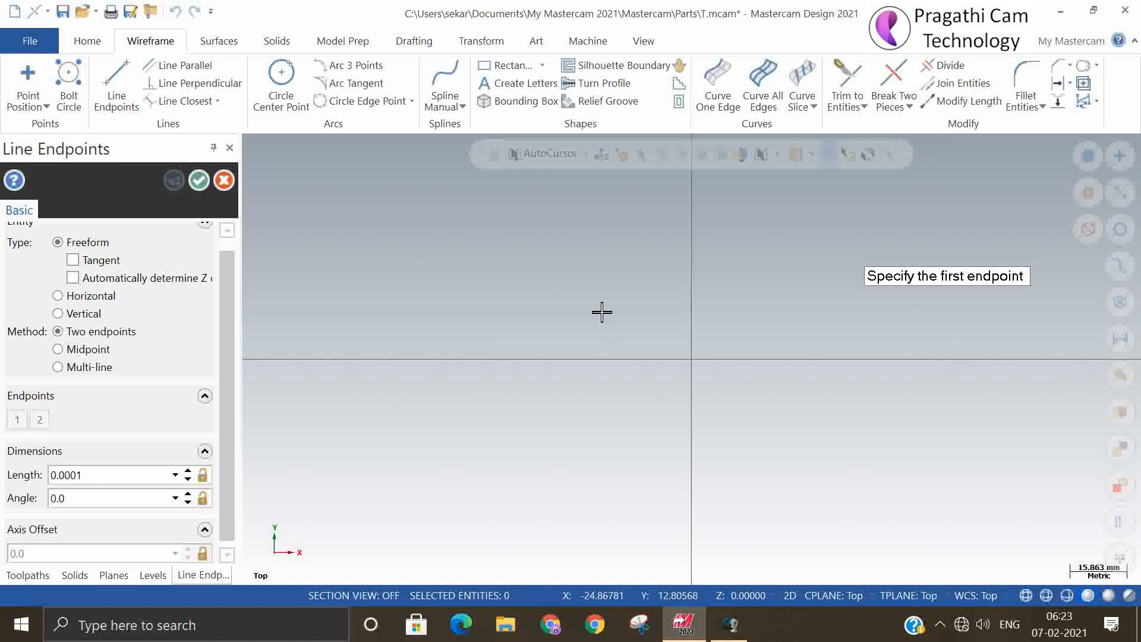
left_click(560, 305)
left_click(857, 306)
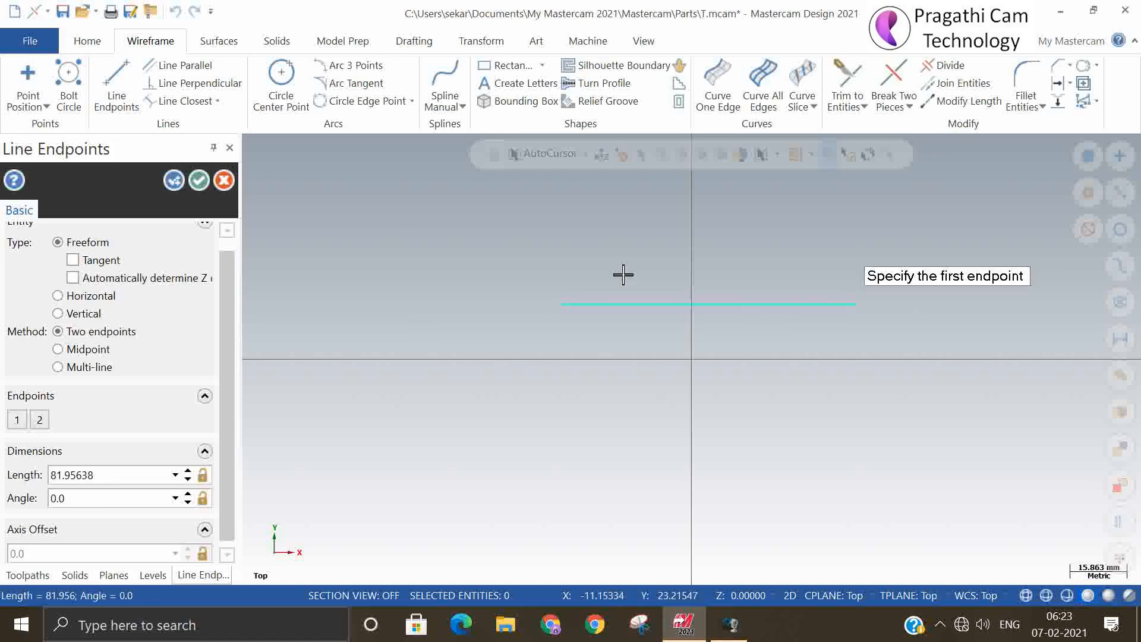
left_click(598, 269)
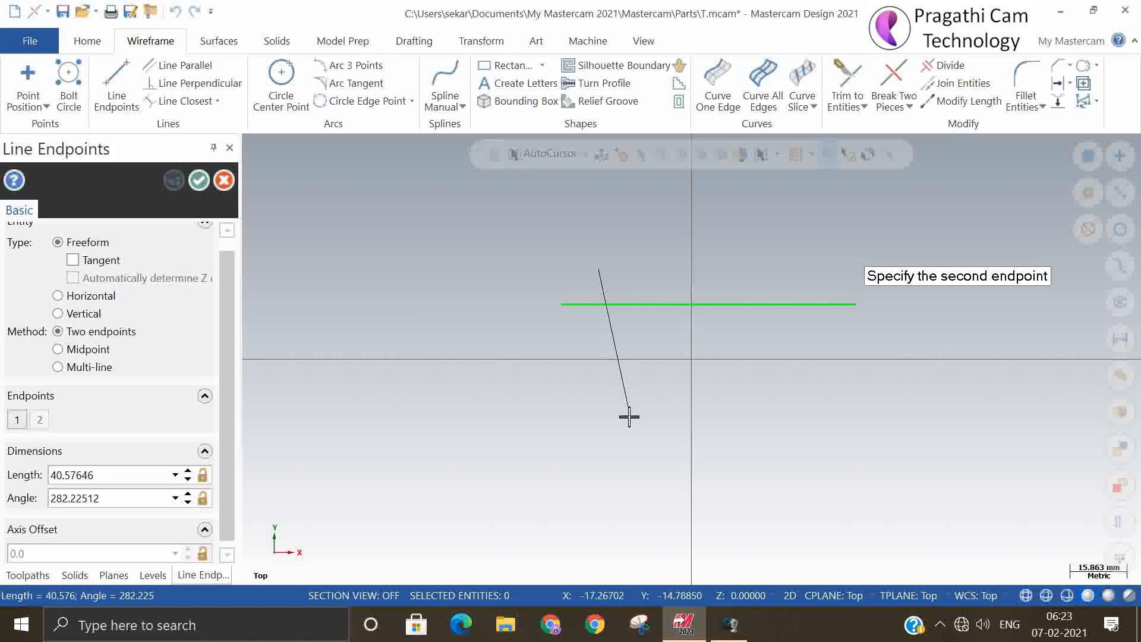
left_click(604, 473)
left_click(791, 273)
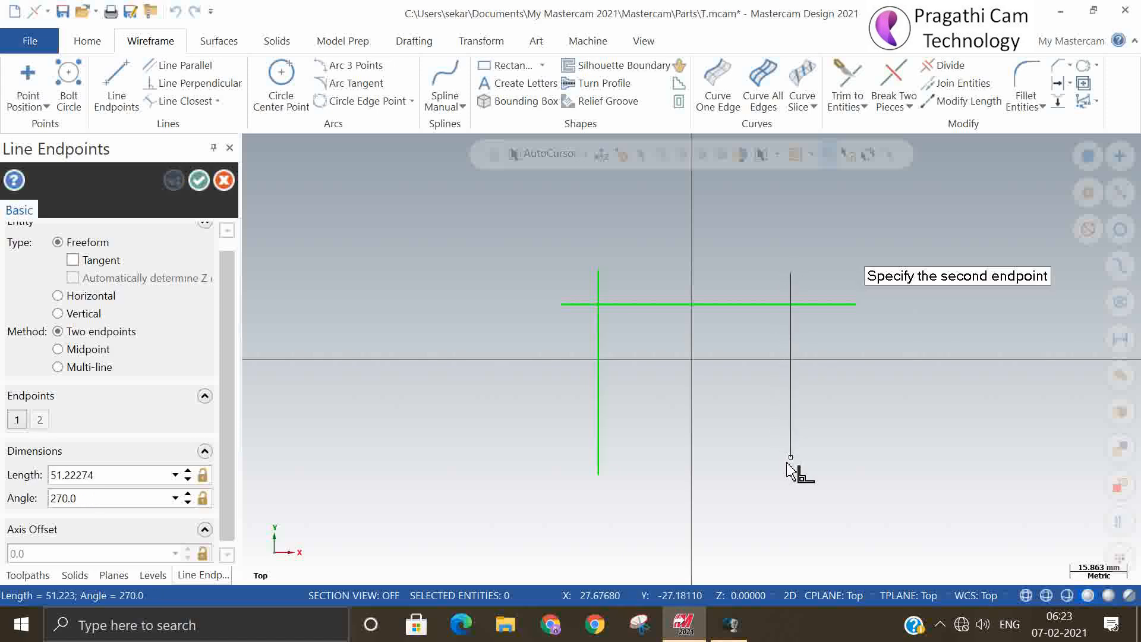
left_click(784, 464)
left_click(568, 439)
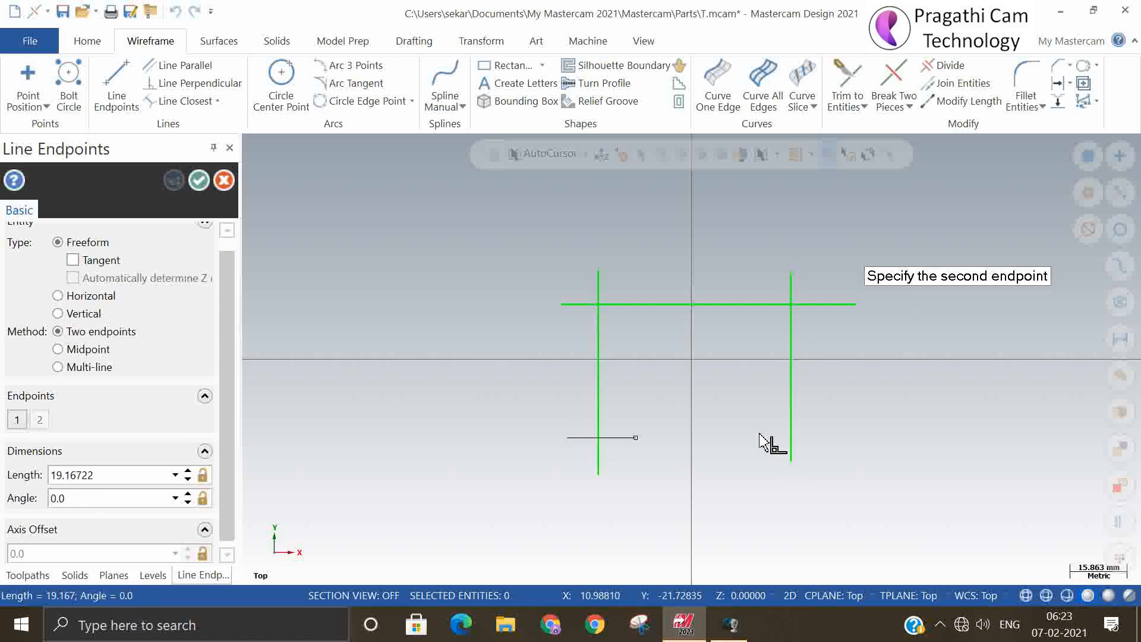
left_click(818, 430)
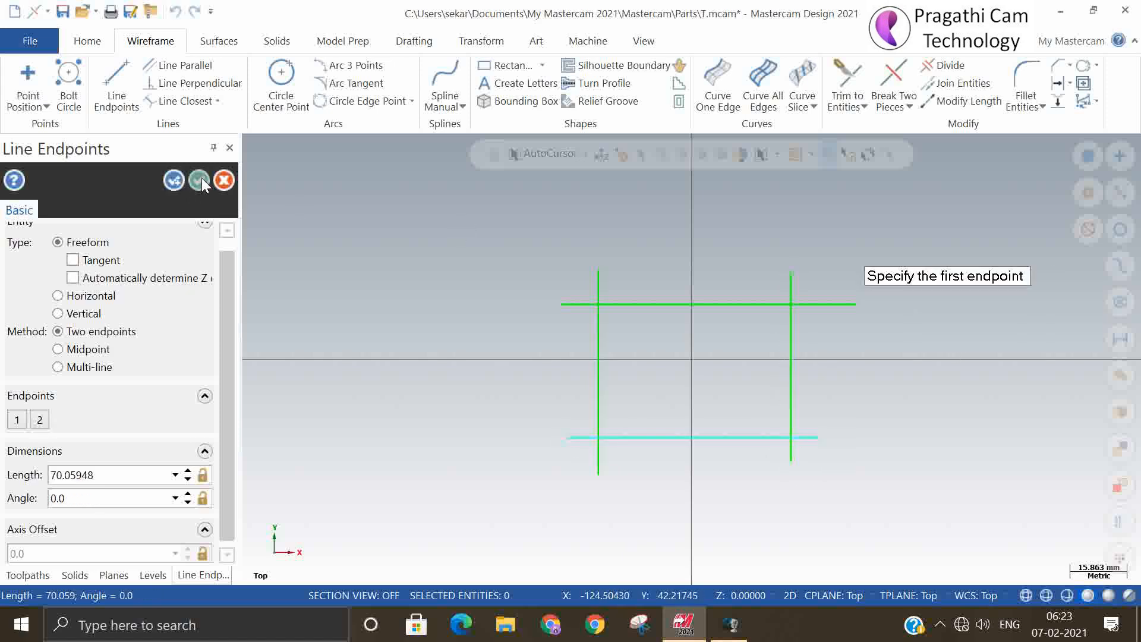
left_click(200, 178)
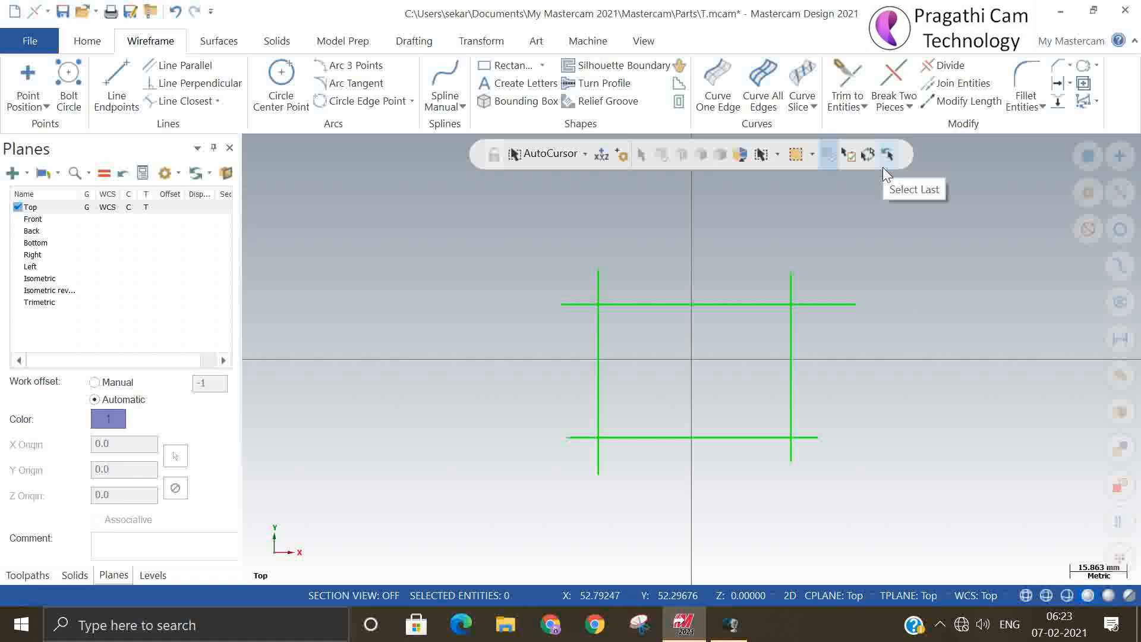
Extend the right vertical line's upper end and the upper horizontal line's right end using Trim to Point
left_click(864, 113)
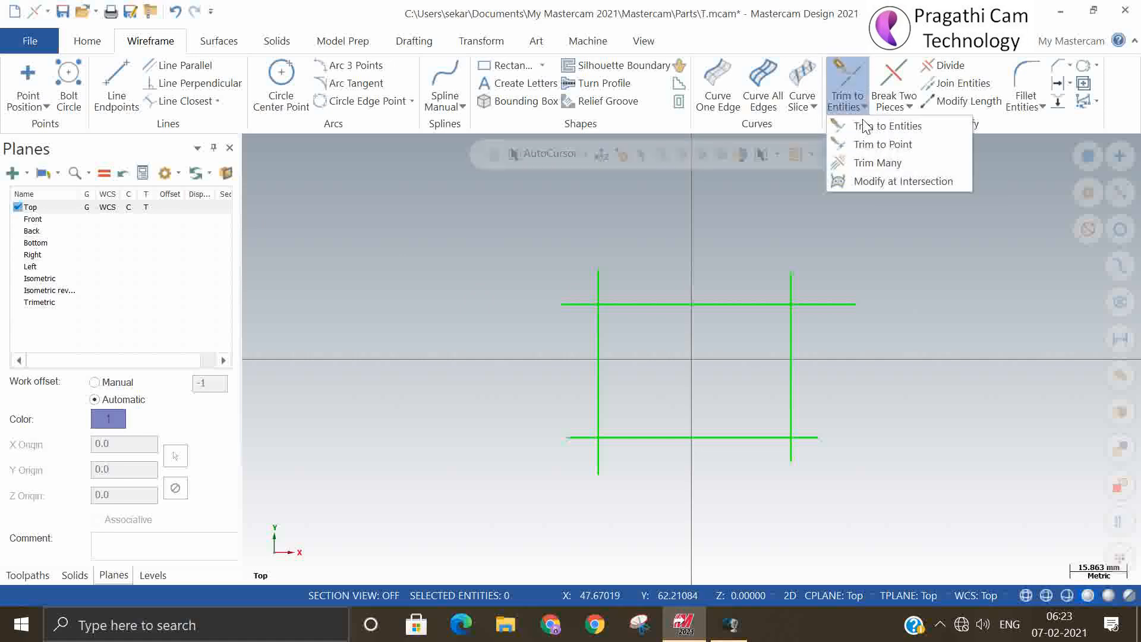
left_click(866, 148)
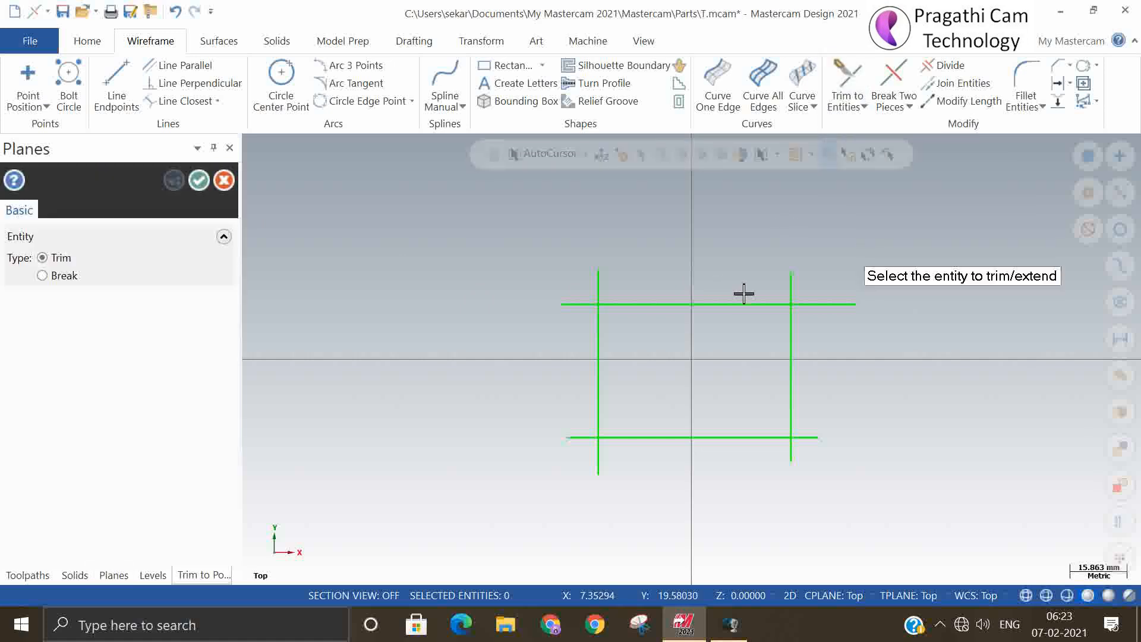
left_click(801, 274)
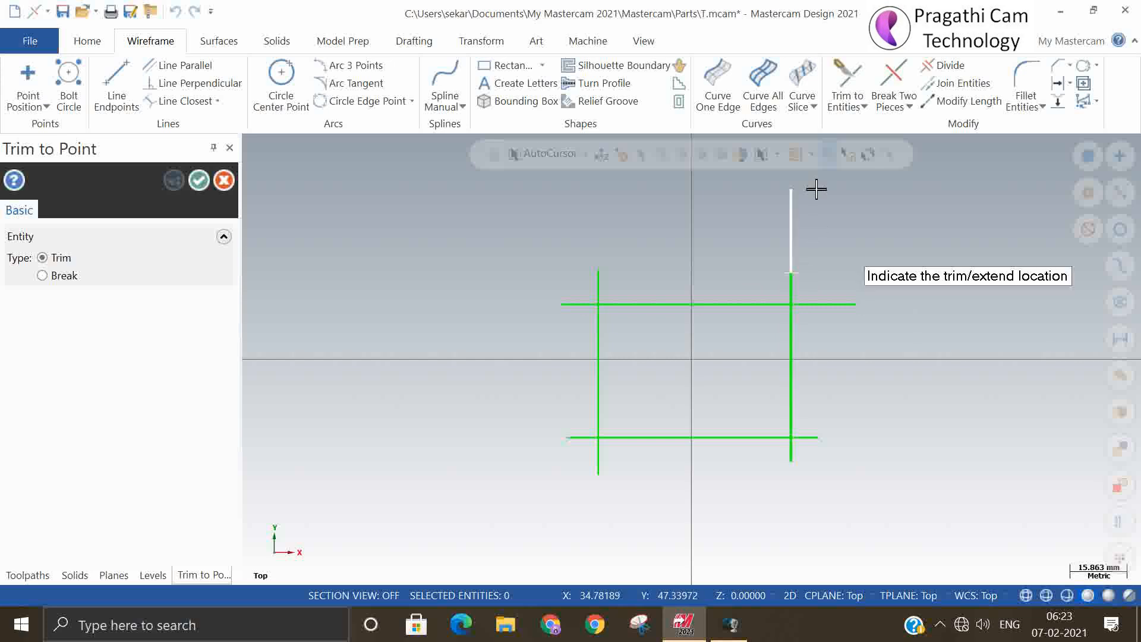
left_click(816, 189)
left_click(838, 306)
left_click(932, 323)
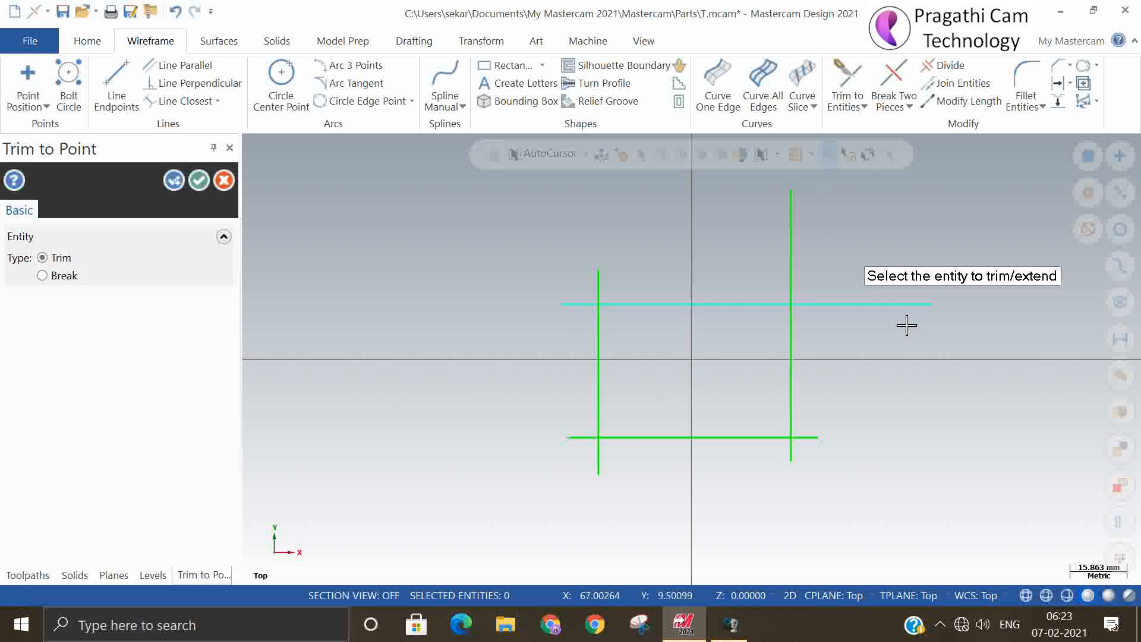
Extend the right vertical line's lower end and the lower horizontal line's right end to picked points, and finish Trim to Point
left_click(791, 410)
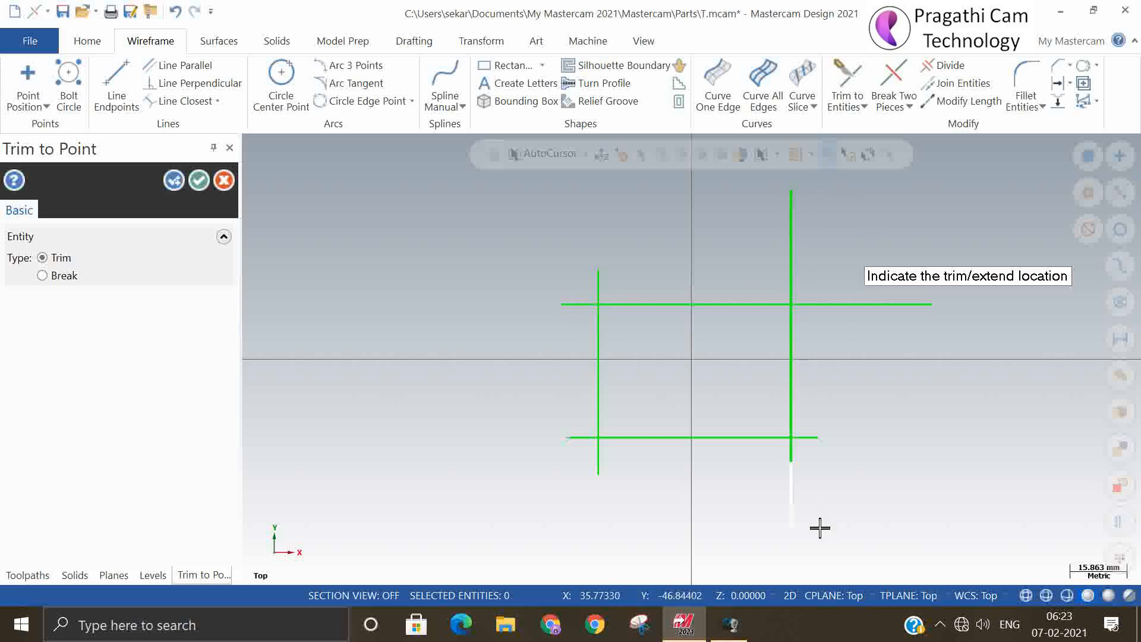
left_click(820, 528)
left_click(808, 438)
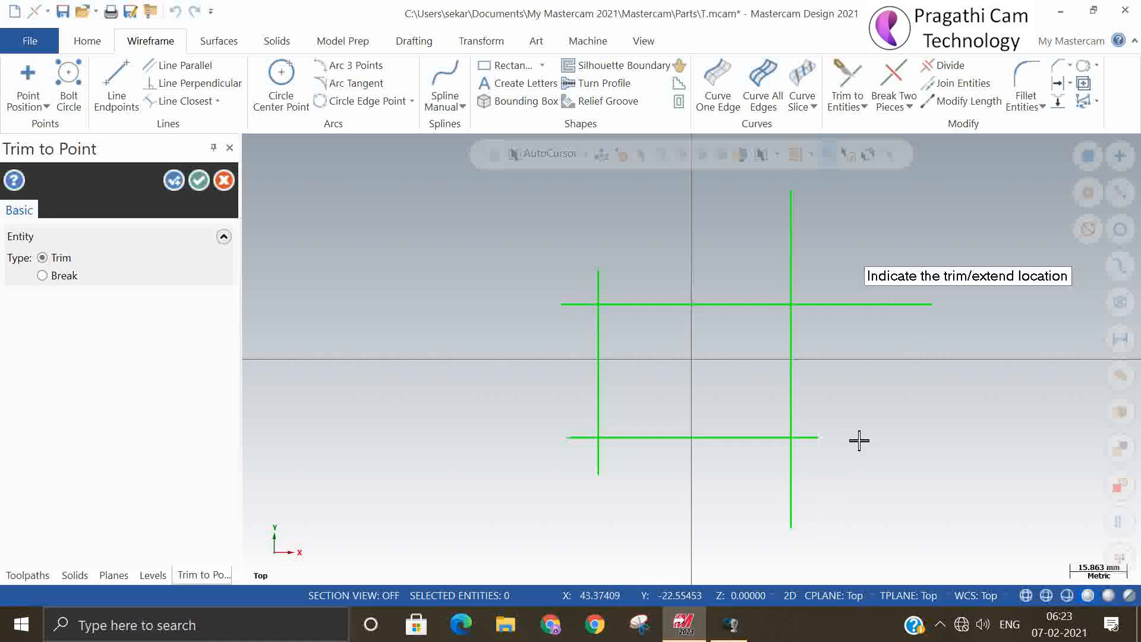
left_click(888, 438)
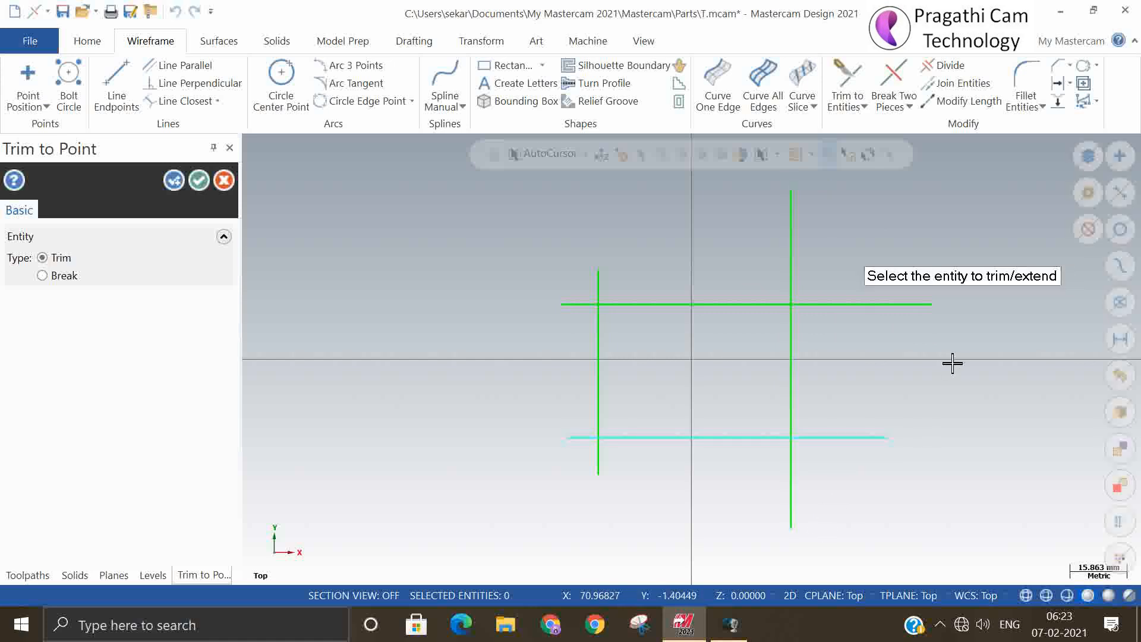
left_click(199, 181)
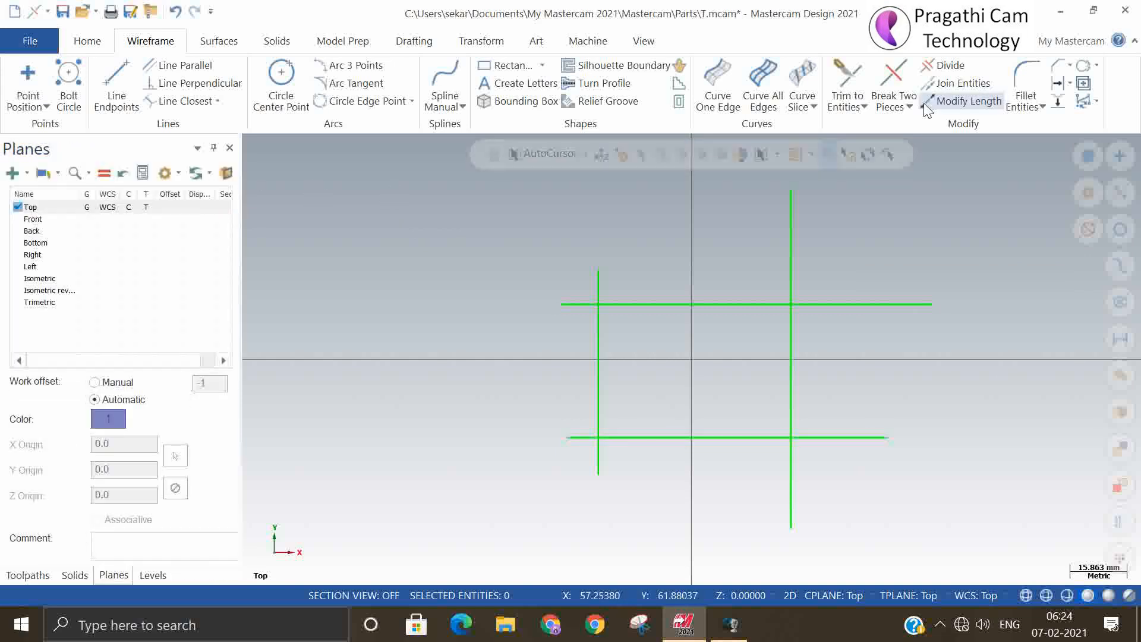
Lengthen the upper horizontal line's left end and the left vertical line's upper end in repeated 2 mm increments using Modify Length
left_click(965, 103)
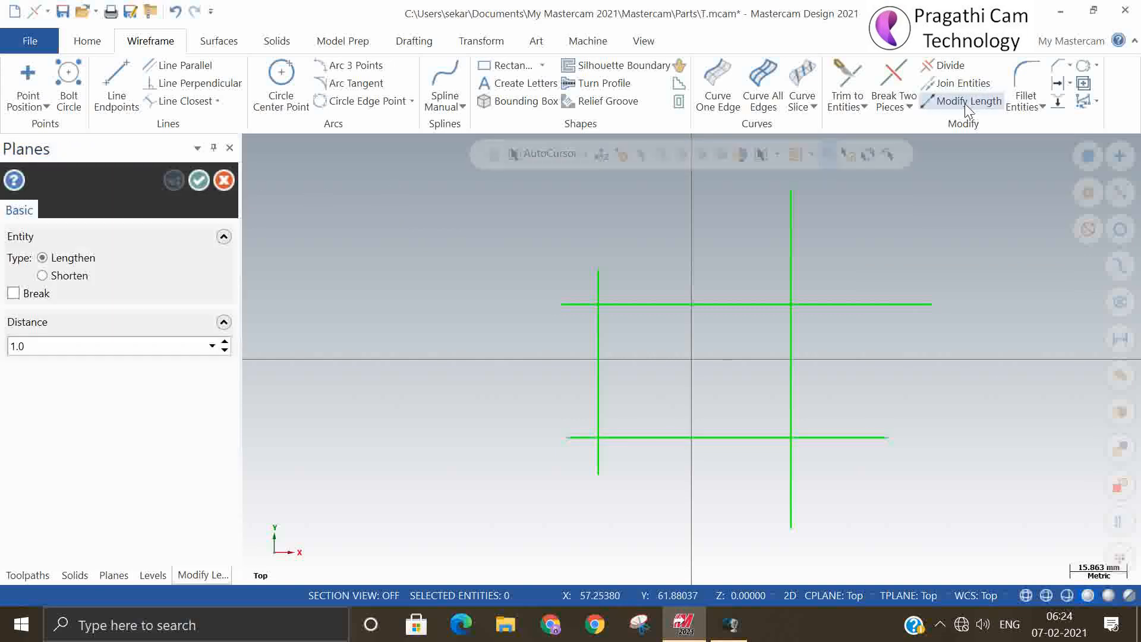
left_click(66, 346)
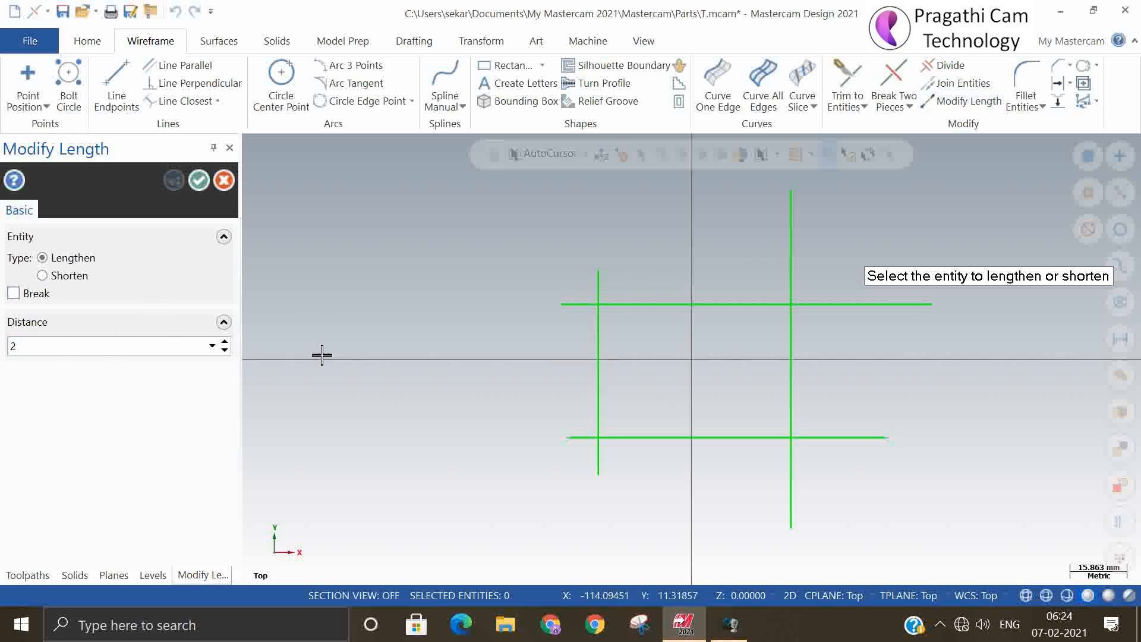
type("2")
left_click(555, 306)
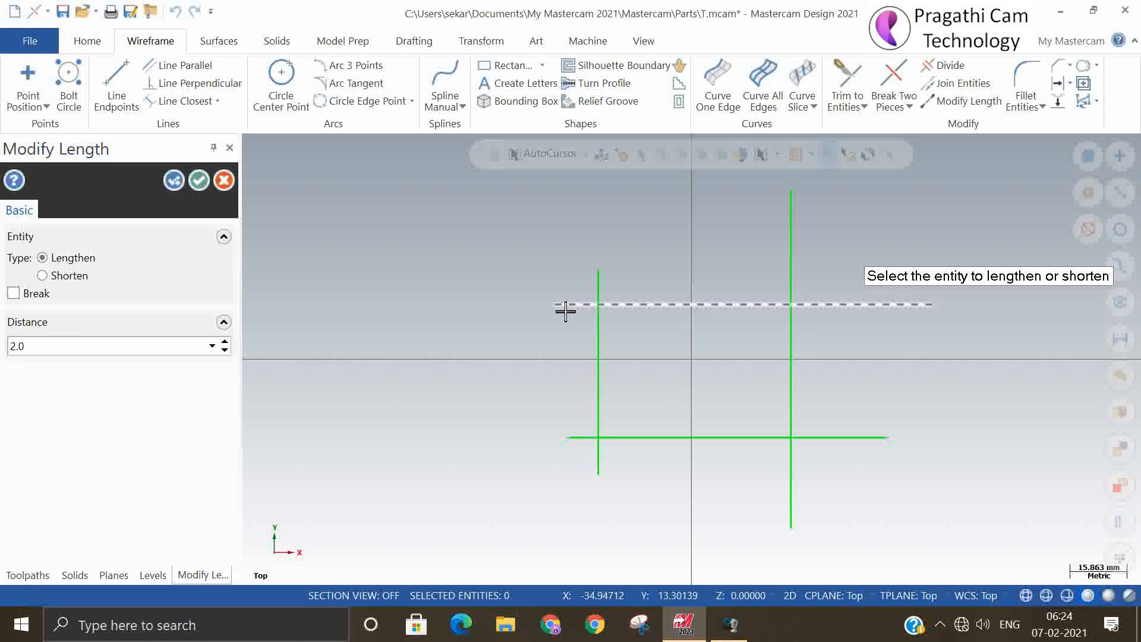
left_click(604, 283)
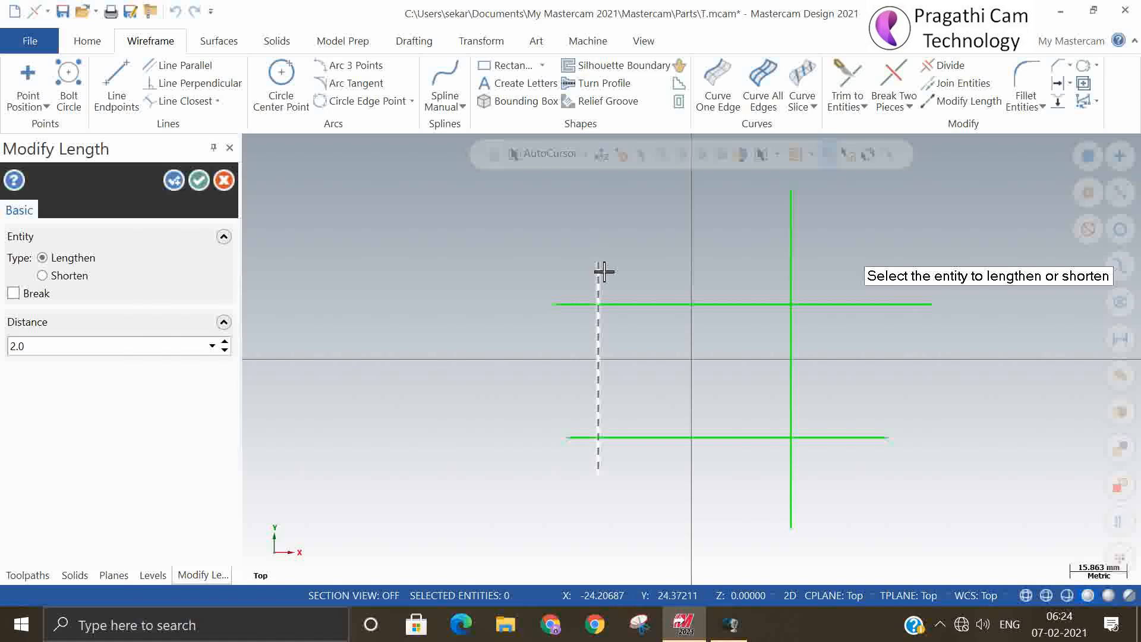
left_click(604, 272)
left_click(604, 264)
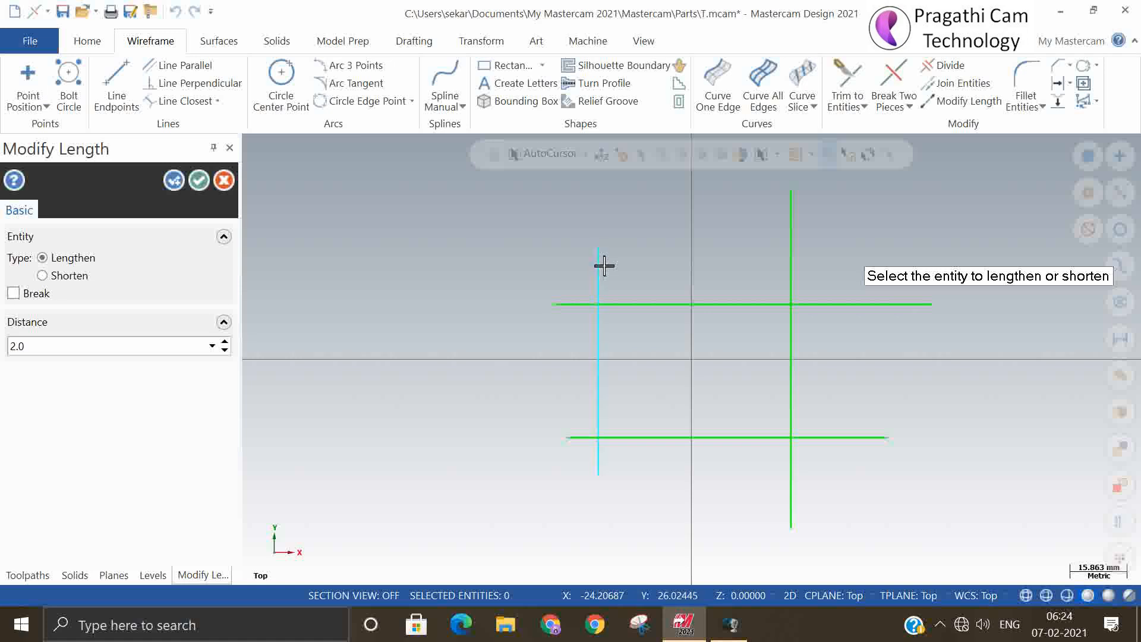
left_click(604, 260)
left_click(602, 249)
left_click(560, 298)
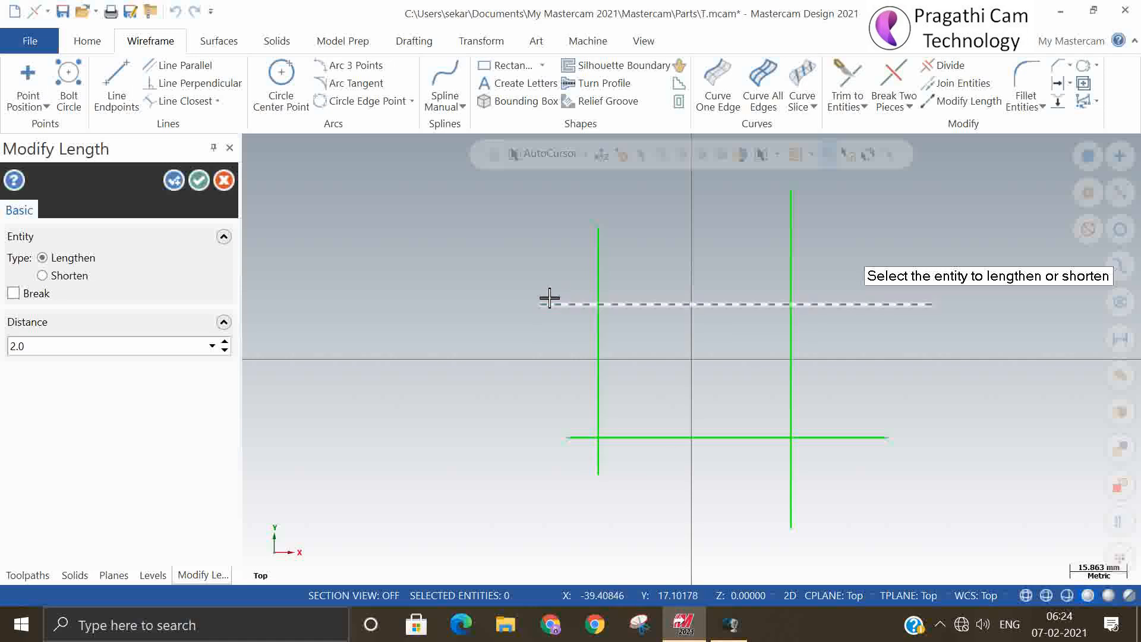
left_click(549, 297)
left_click(550, 297)
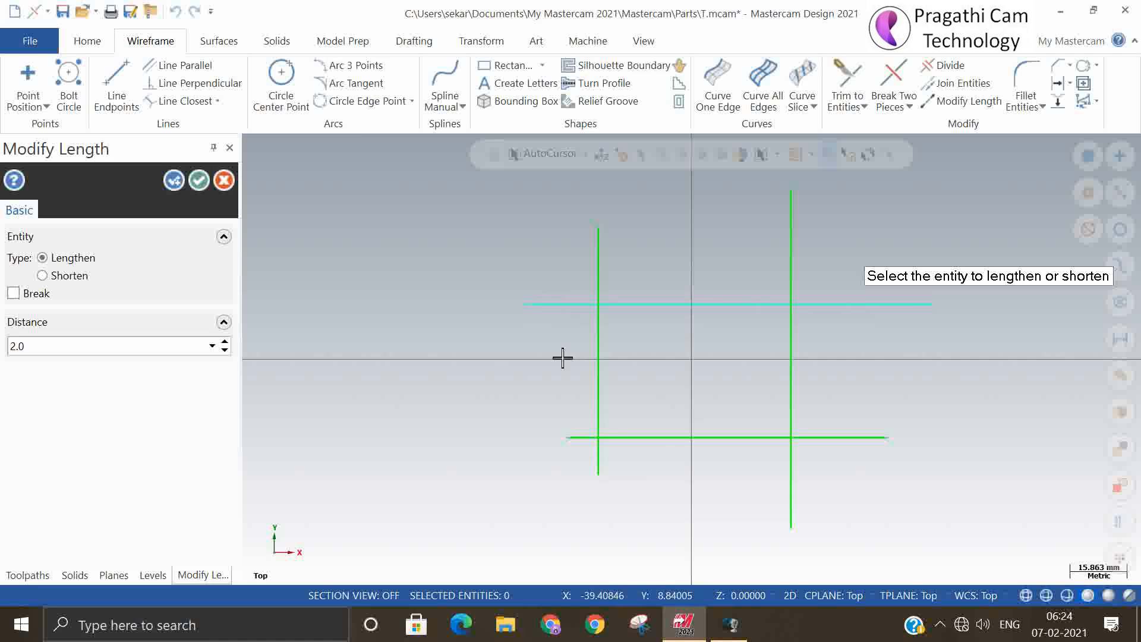
Lengthen the left vertical line's lower end and the lower horizontal line's left end in repeated 2 mm increments, and finish Modify Length
left_click(604, 464)
left_click(604, 469)
left_click(604, 471)
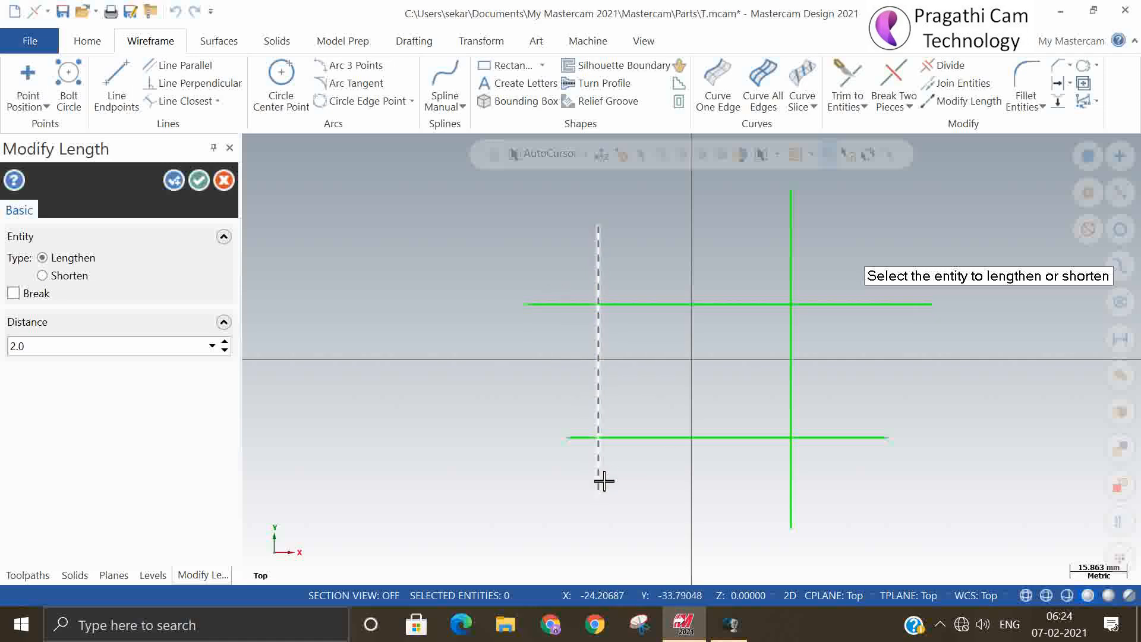
left_click(604, 475)
left_click(606, 475)
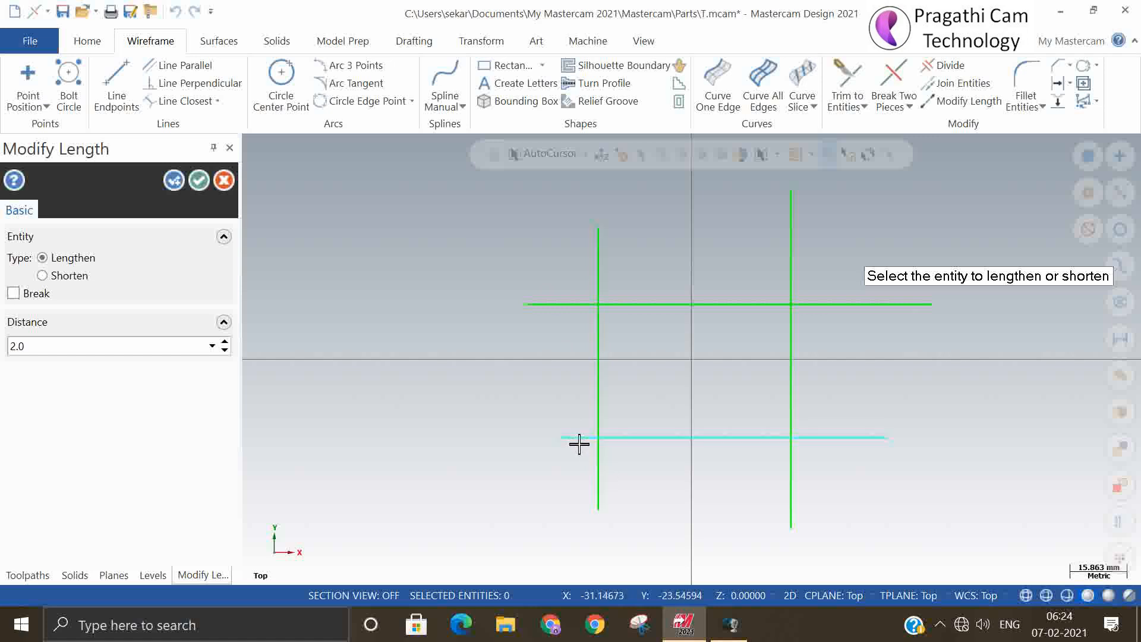
left_click(574, 443)
left_click(571, 443)
left_click(199, 180)
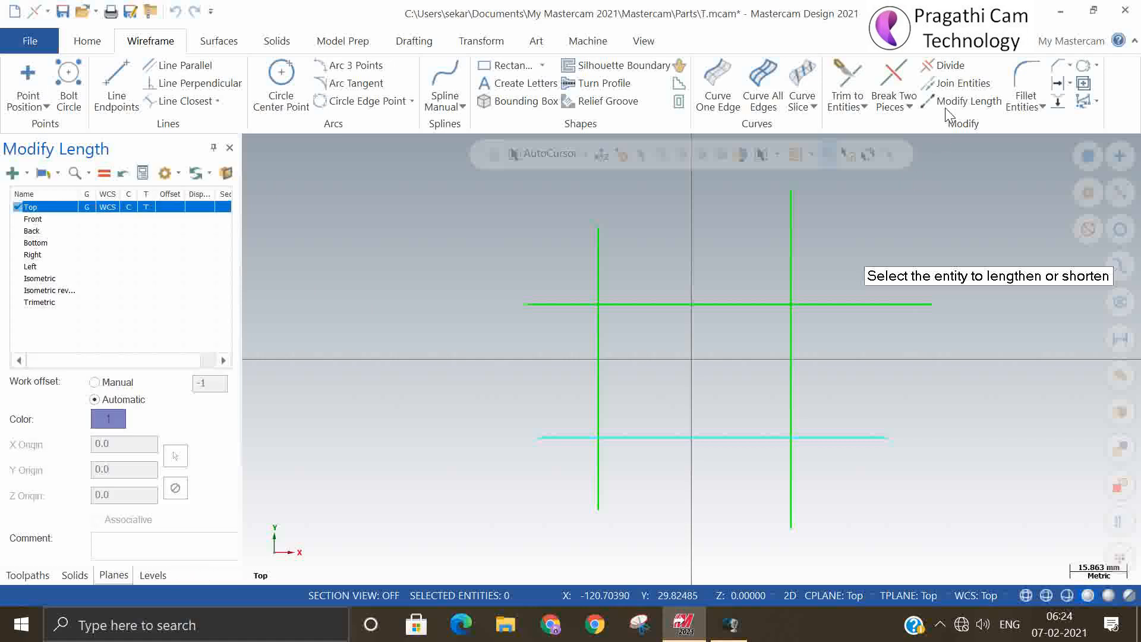
left_click(910, 107)
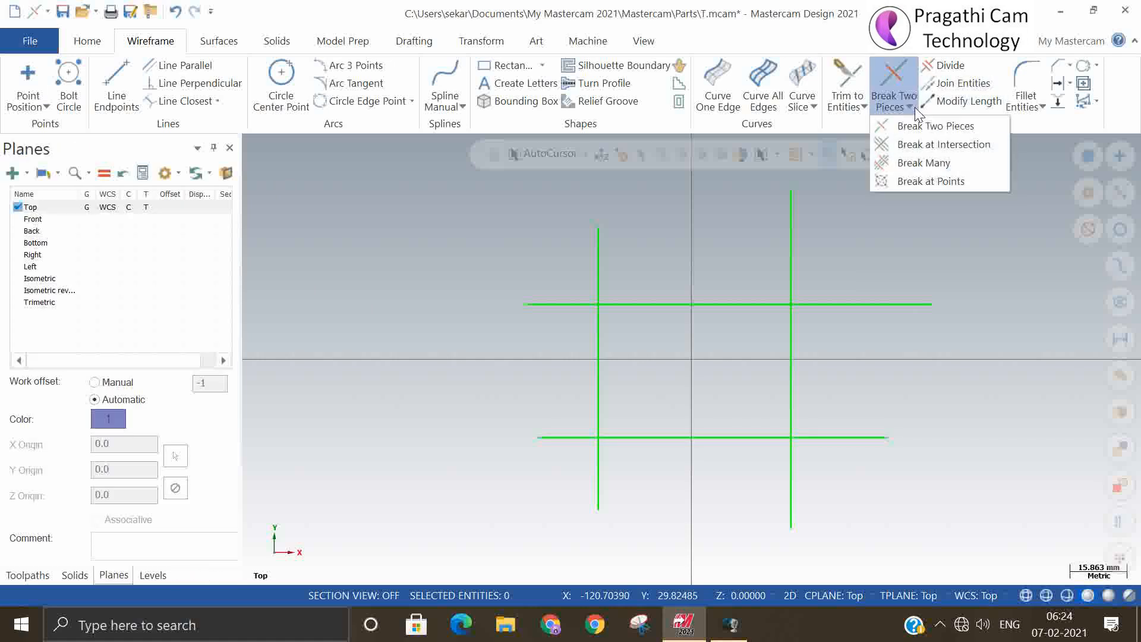
left_click(915, 107)
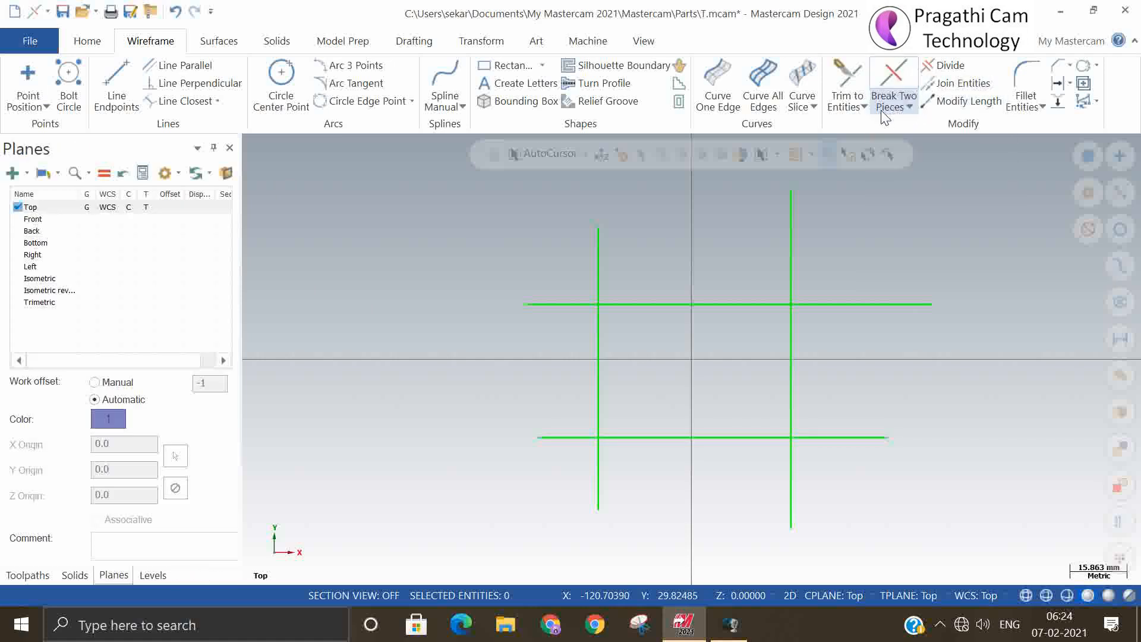
left_click(864, 108)
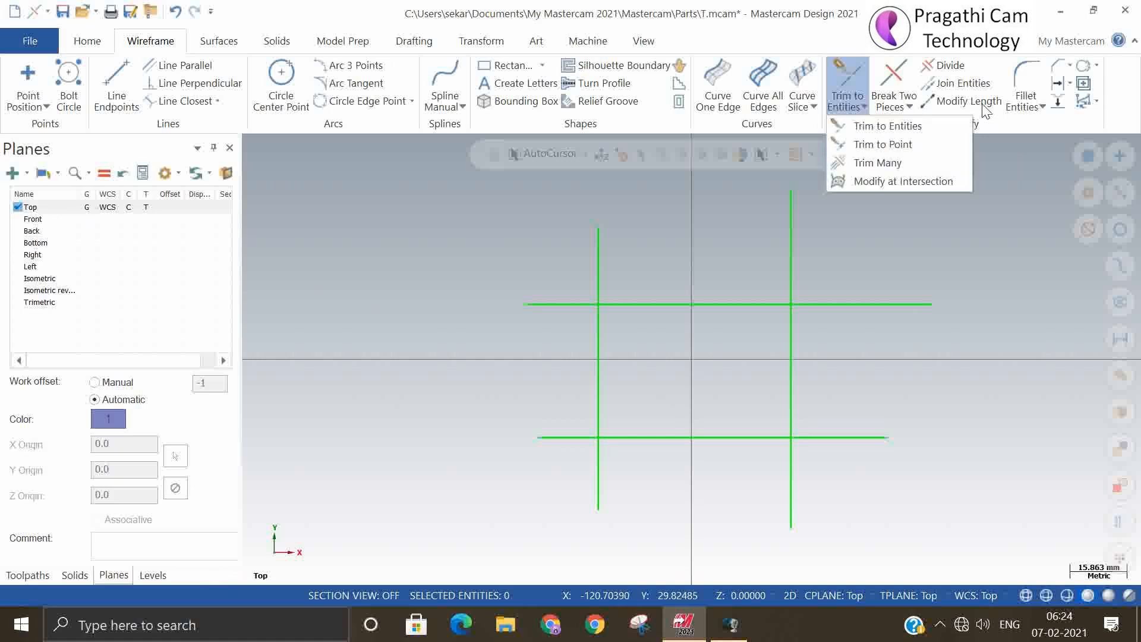
left_click(1029, 202)
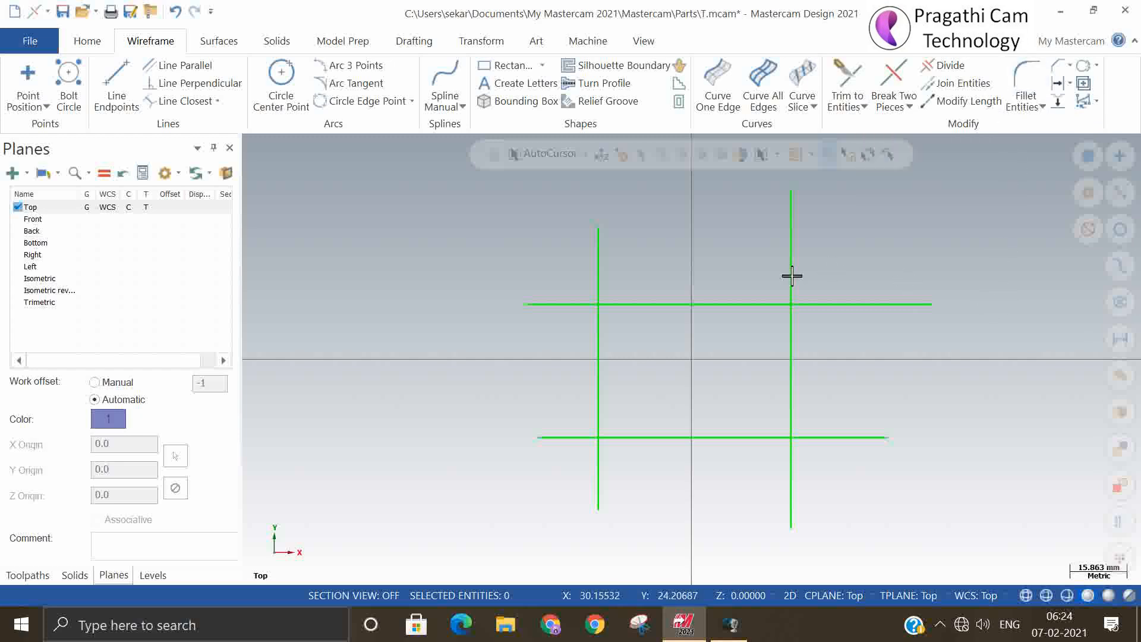
left_click(732, 633)
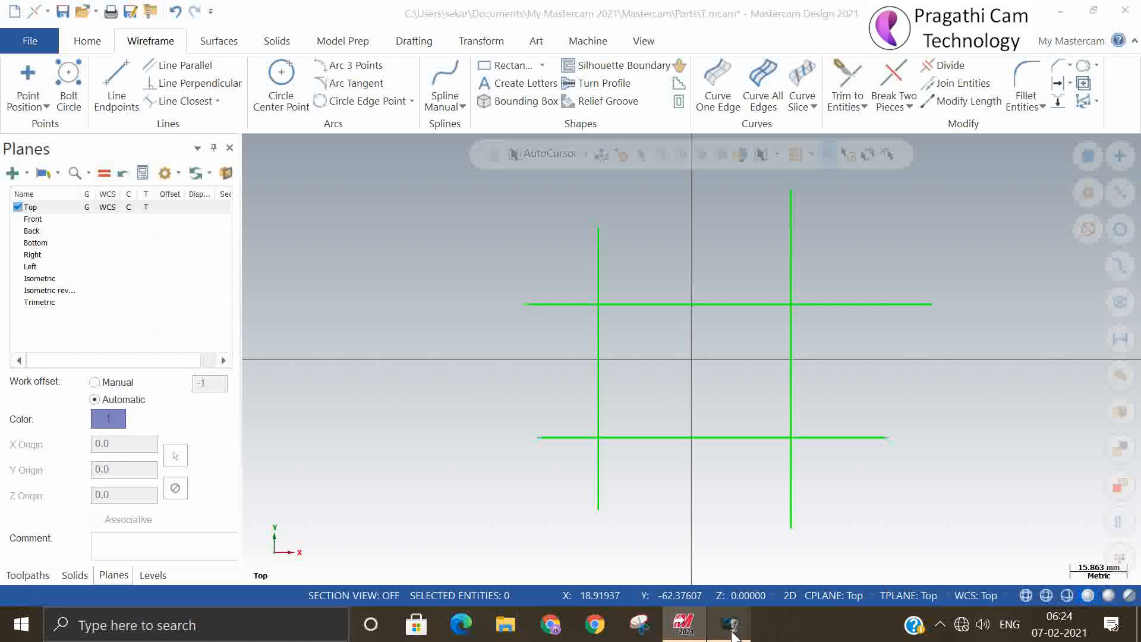